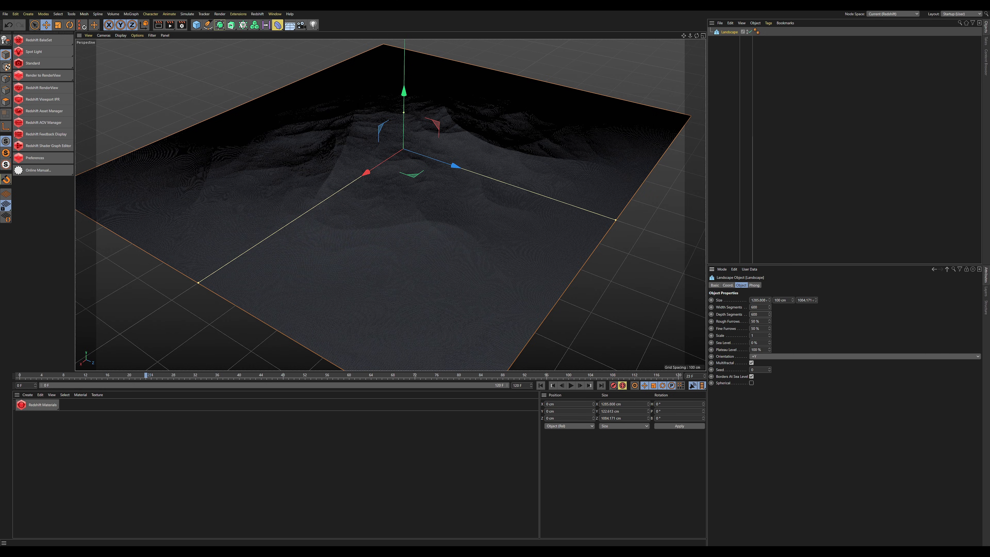
Step: Lighten the viewport shading and set the landscape's rough and fine furrows to 100%, scale to about 1.6 and seed to 2
left_click(138, 35)
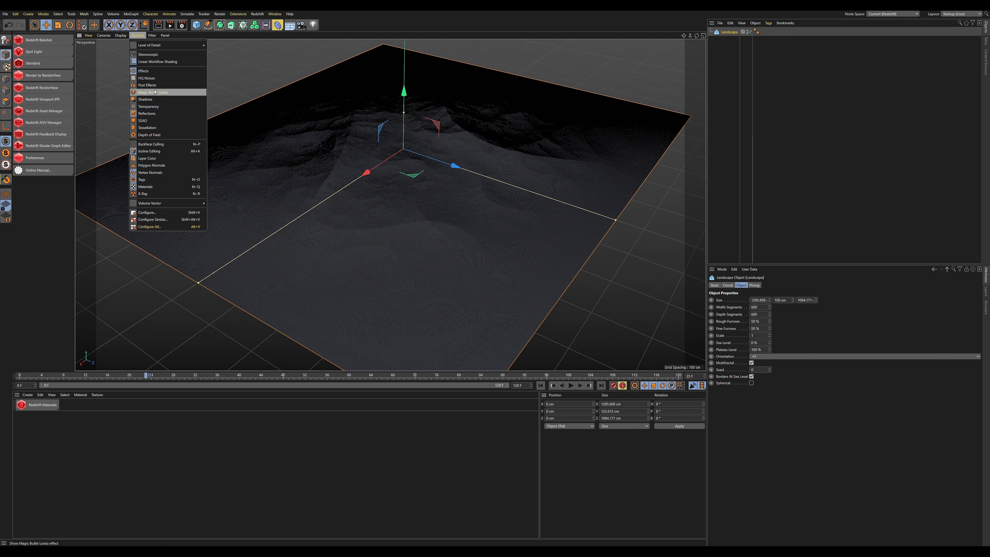
left_click(128, 45)
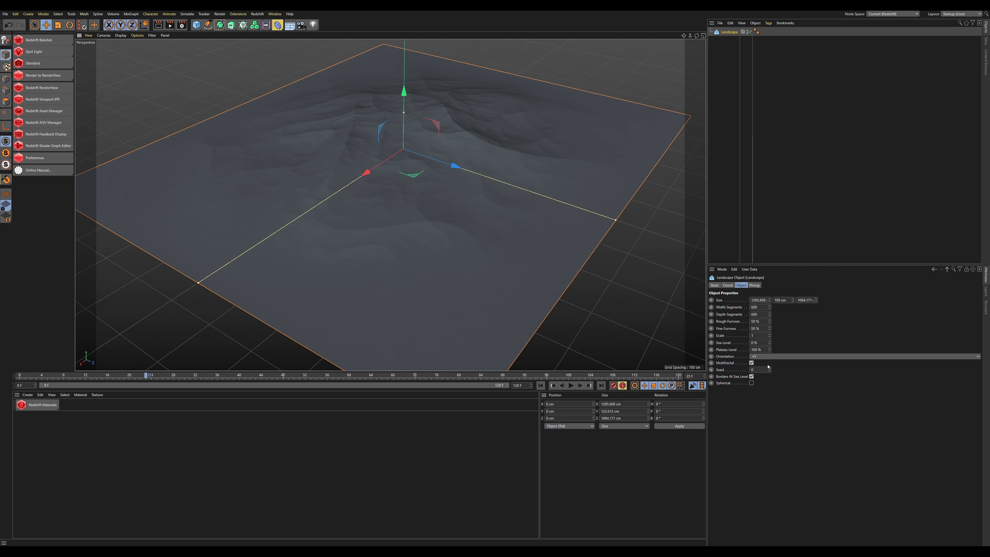
left_click_drag(770, 321, 789, 329)
mouse_move(463, 183)
left_mouse_down("alt")
mouse_move(470, 197)
mouse_move(466, 185)
left_mouse_up("alt")
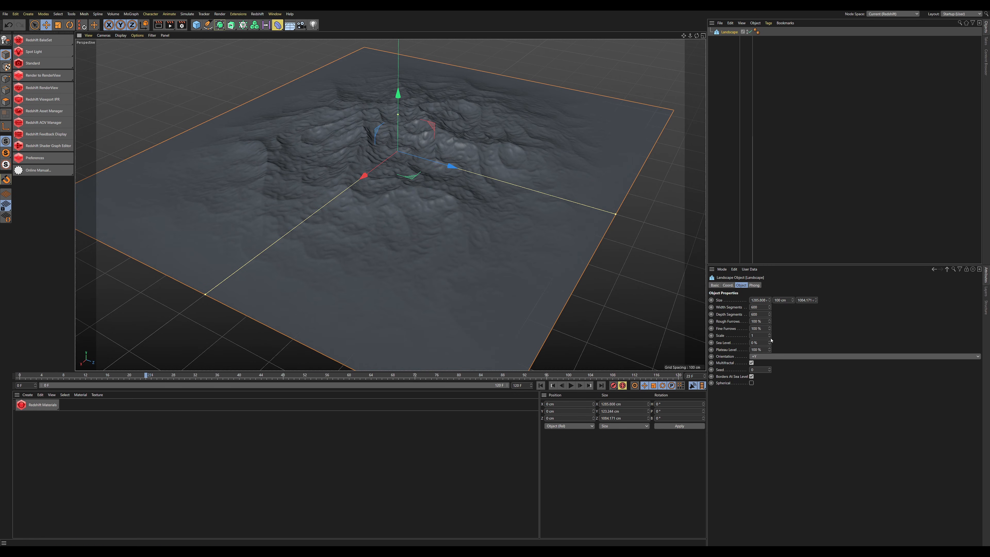
mouse_move(769, 334)
left_mouse_down()
mouse_move(769, 353)
mouse_move(769, 317)
left_mouse_up()
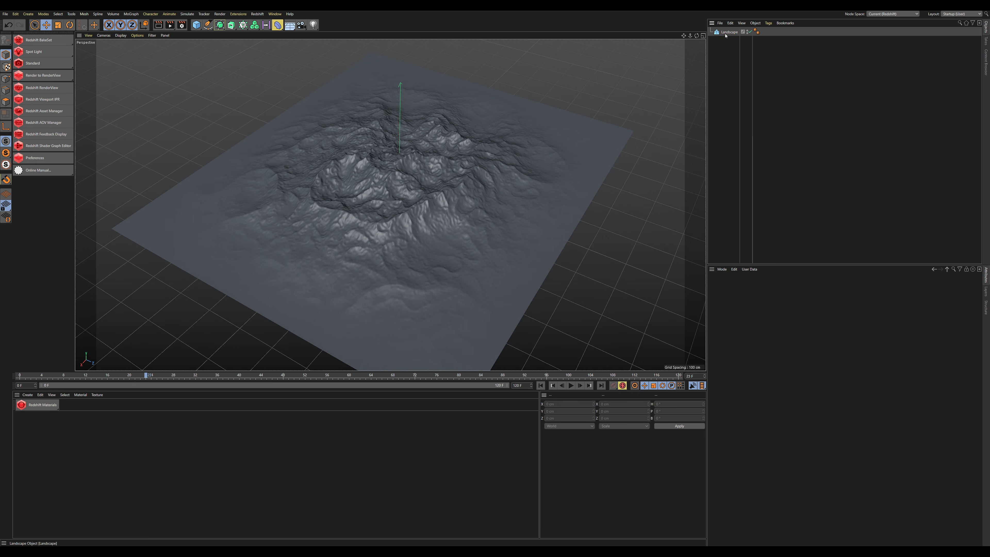
Step: Add a Redshift Matrix Scatter object to the scene
left_click(726, 33)
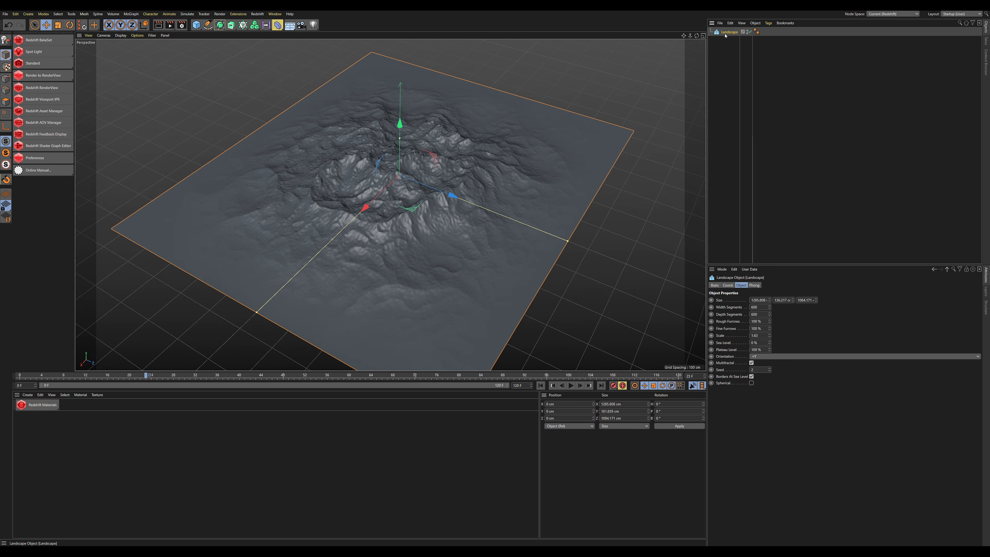
left_click(68, 43)
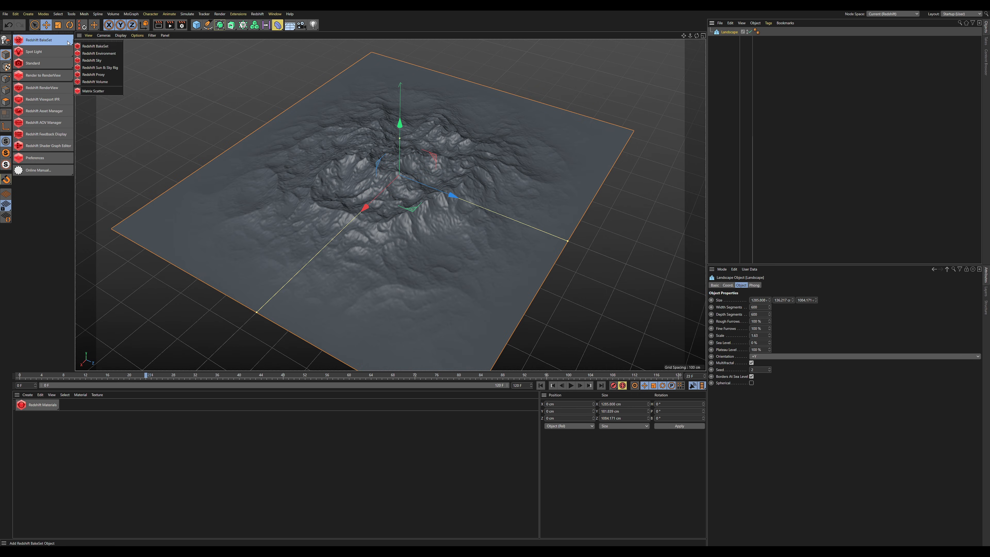
left_click(109, 91)
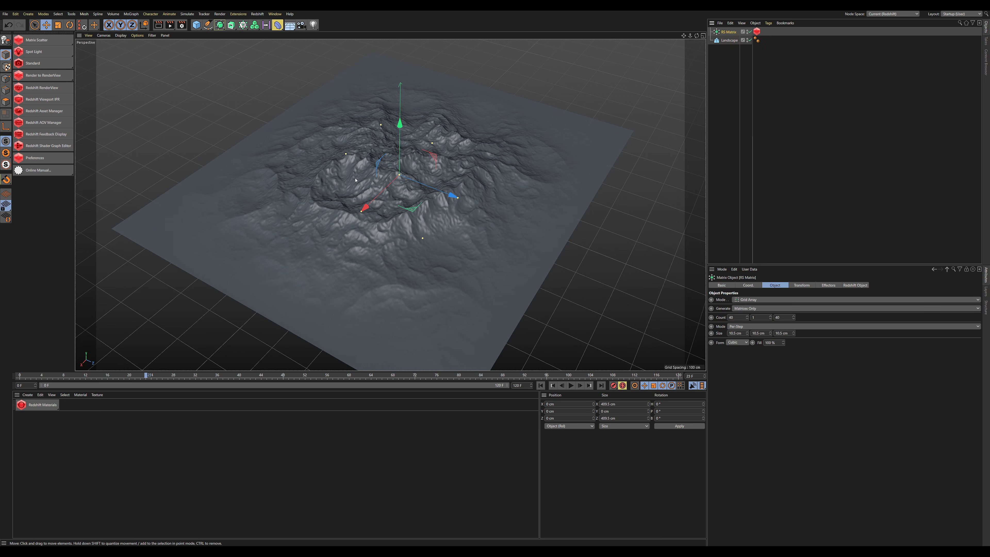
Step: Spread the matrix grid well beyond the landscape, with a spacing of about 181 cm in X and about 291 cm in Z
scroll(421, 166, "down", 5)
left_click_drag(391, 185, 31, 405)
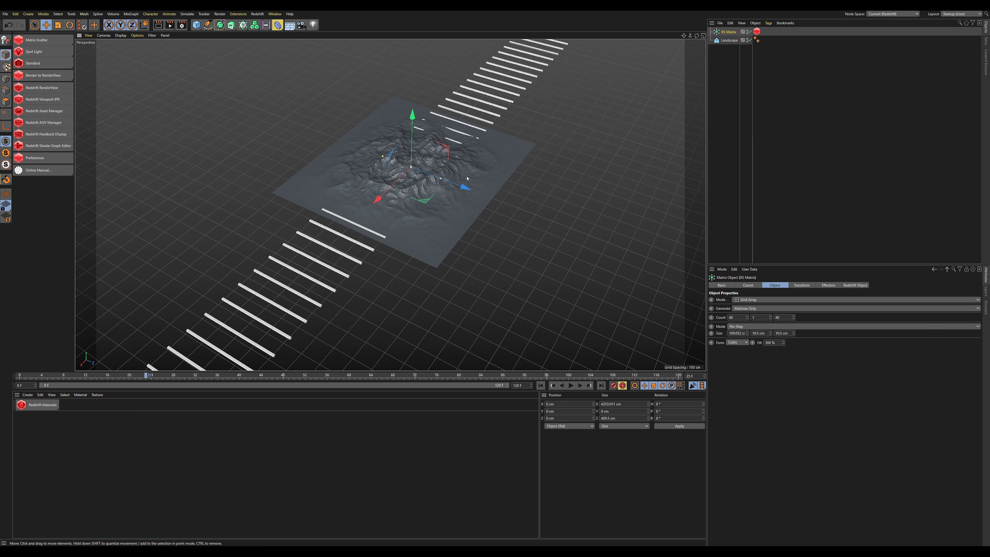
left_click_drag(440, 178, 802, 318)
scroll(450, 126, "down", 1)
scroll(448, 145, "down", 3)
left_click_drag(311, 264, 210, 304)
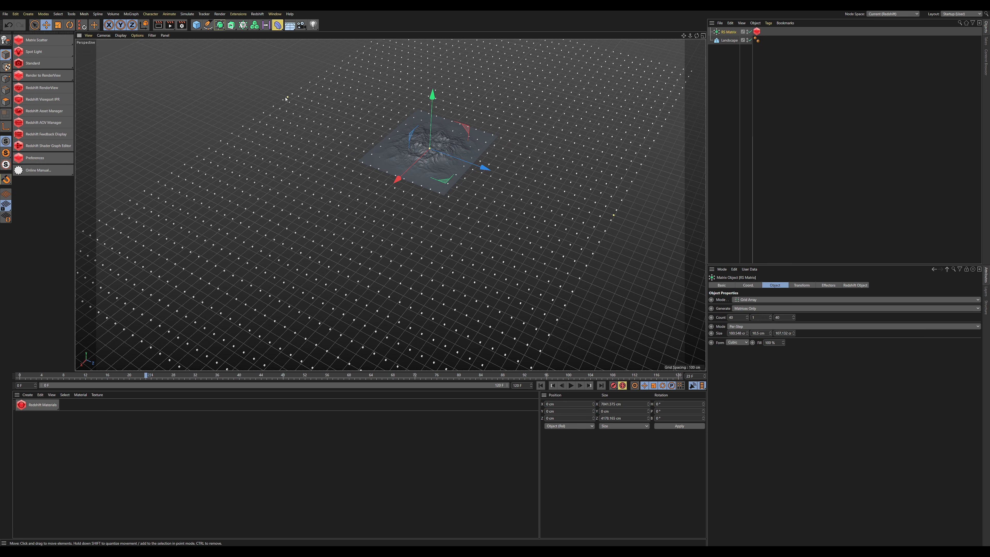
Step: Set the particle mode of the matrix's Redshift tag to Custom Objects and assign the Landscape as the custom object
left_click(756, 32)
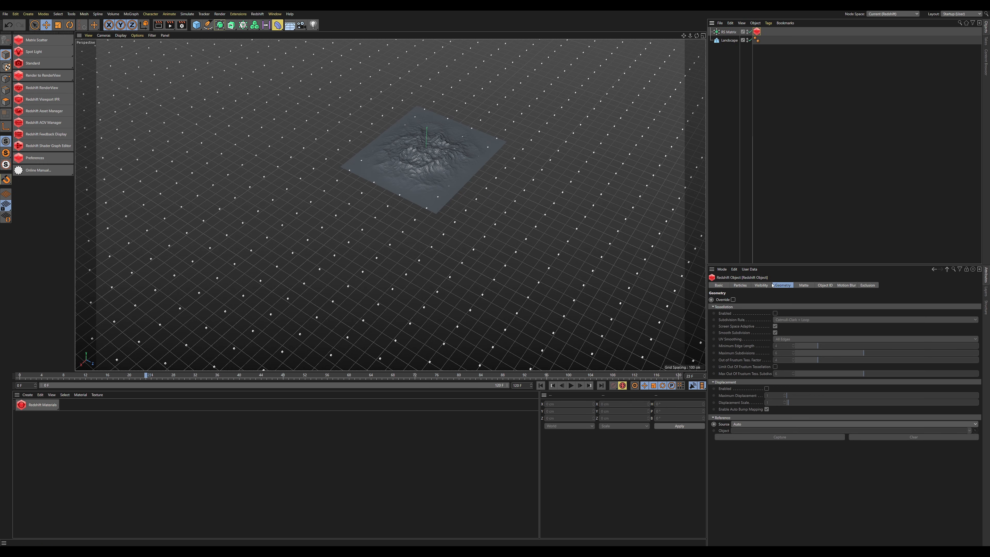
left_click(764, 285)
left_click(744, 285)
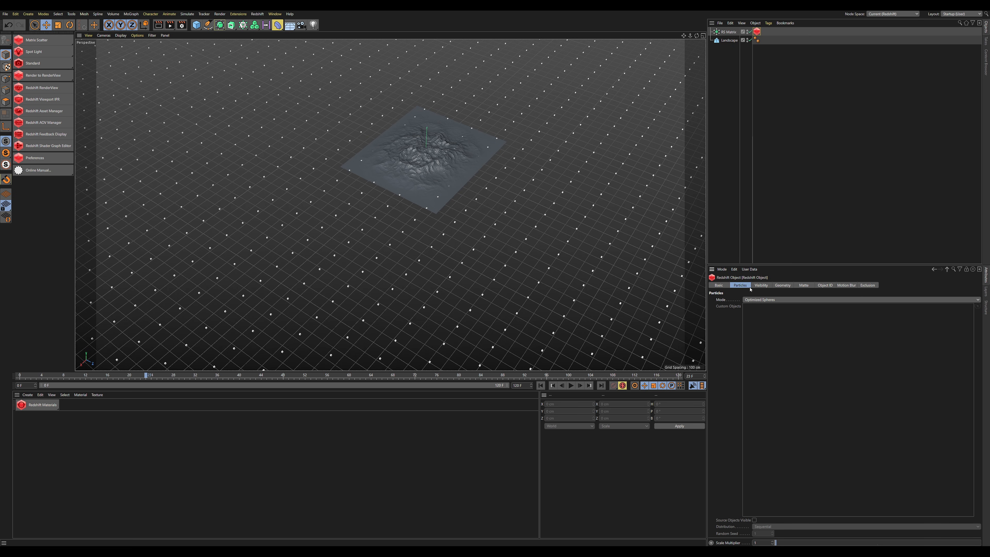
left_click(752, 300)
left_click(757, 339)
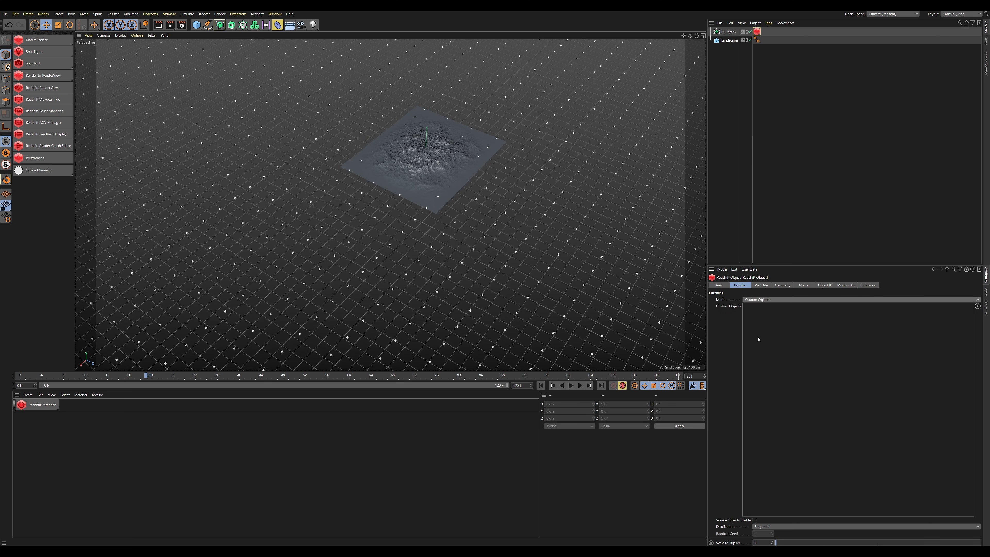
left_click_drag(726, 40, 808, 347)
left_click_drag(337, 176, 409, 101, "alt")
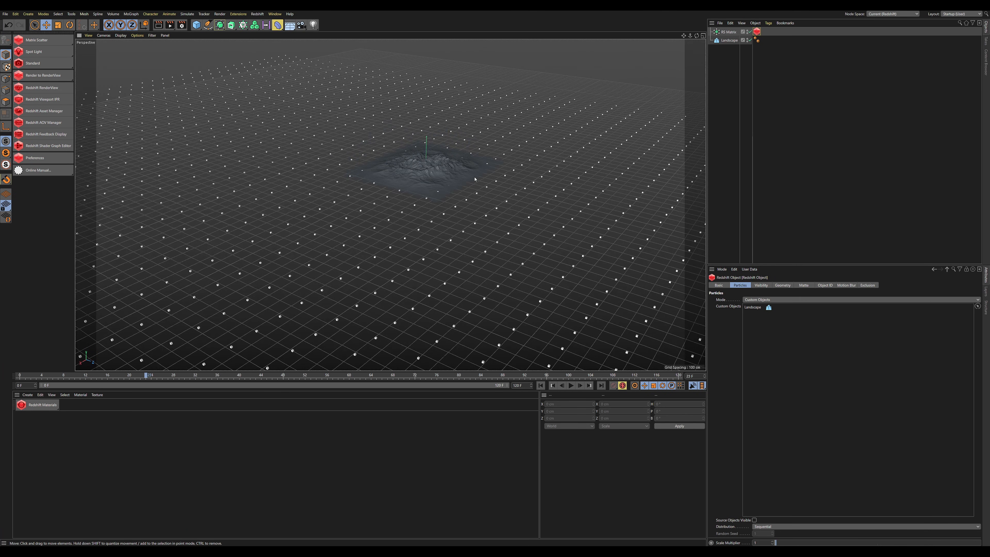
Step: Create a Redshift Material and apply it to the Landscape
left_click(55, 410)
mouse_move(54, 409)
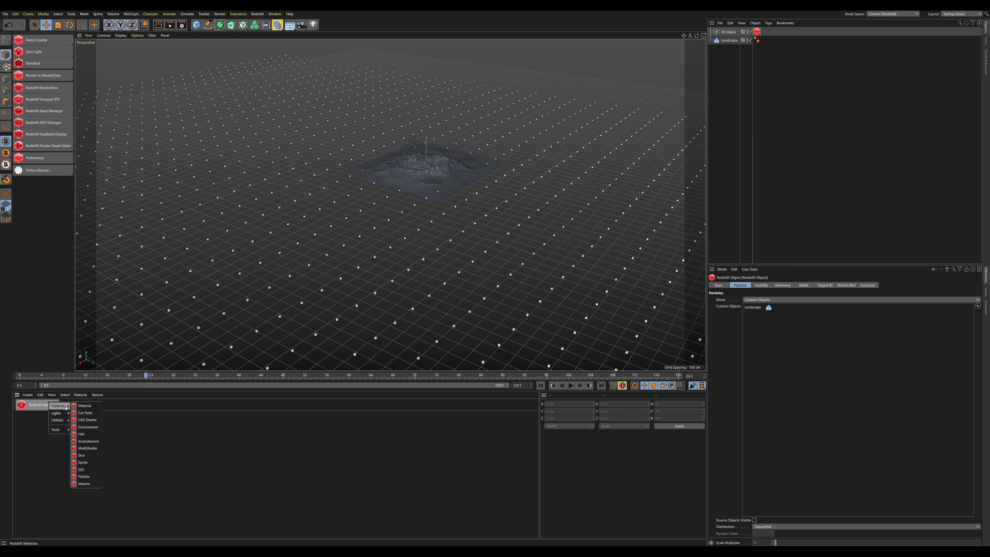
left_click(84, 405)
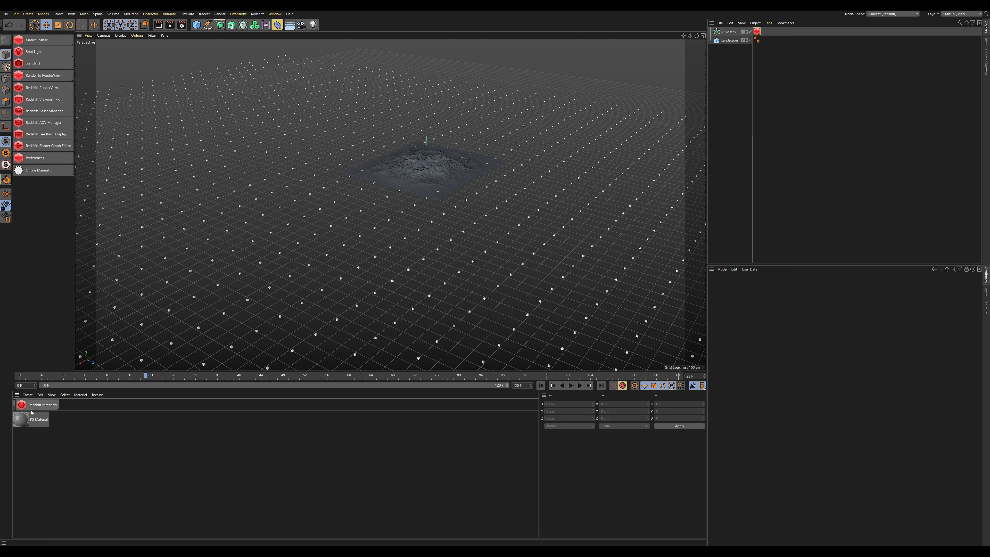
mouse_move(365, 311)
left_mouse_down()
mouse_move(745, 40)
mouse_move(729, 41)
left_mouse_up()
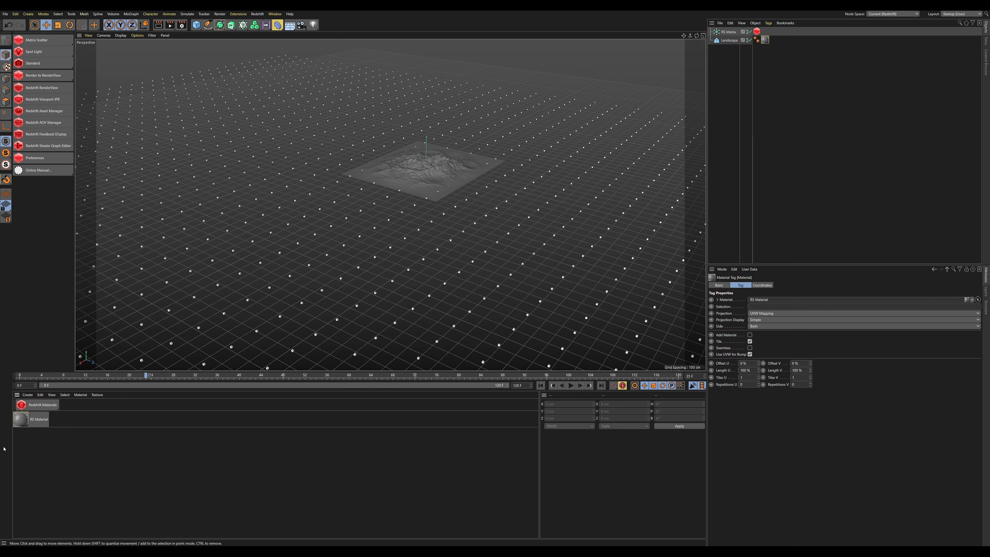
Step: Open the RS Material's shader graph, enlarge its window and set the reflection roughness to about 0.9
double_click(22, 421)
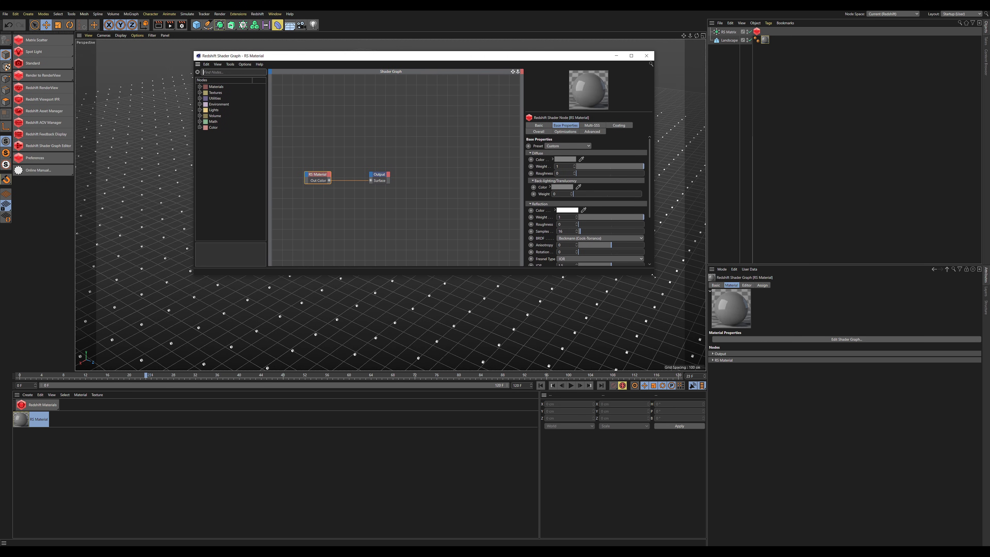
left_click_drag(653, 275, 779, 410)
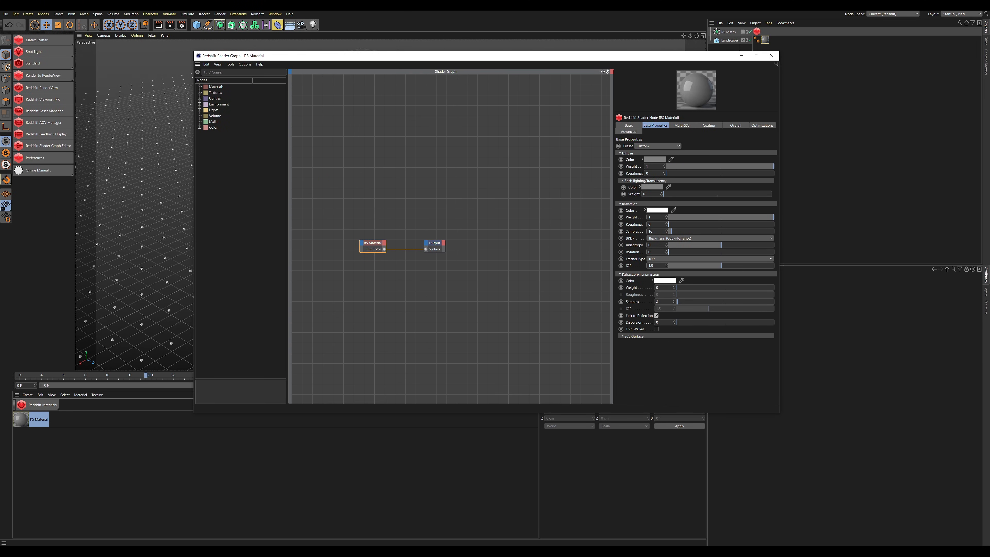
left_click_drag(678, 225, 764, 224)
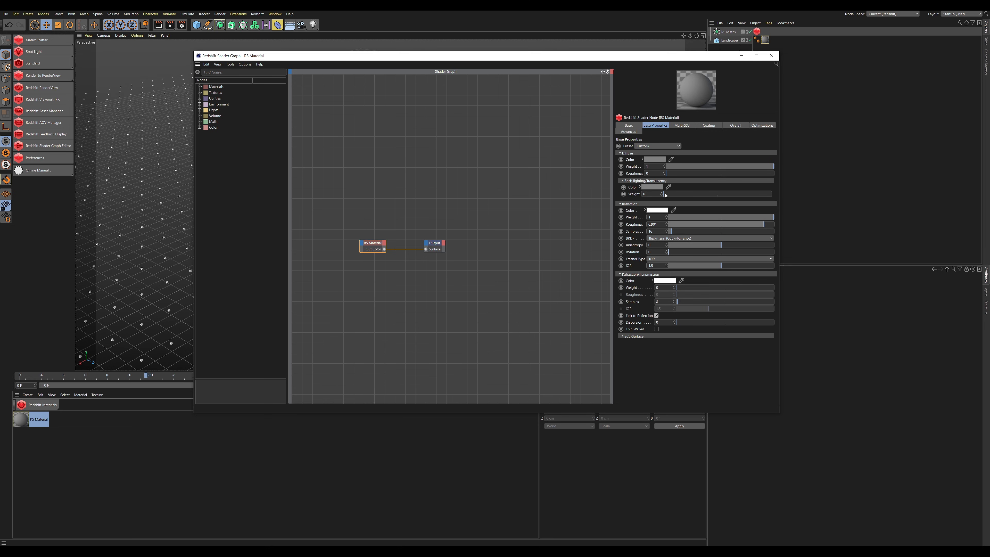
Step: Add a Maxon Noise node and connect its Out Color to the RS Material's Diffuse Color
middle_click_drag(335, 214, 427, 203)
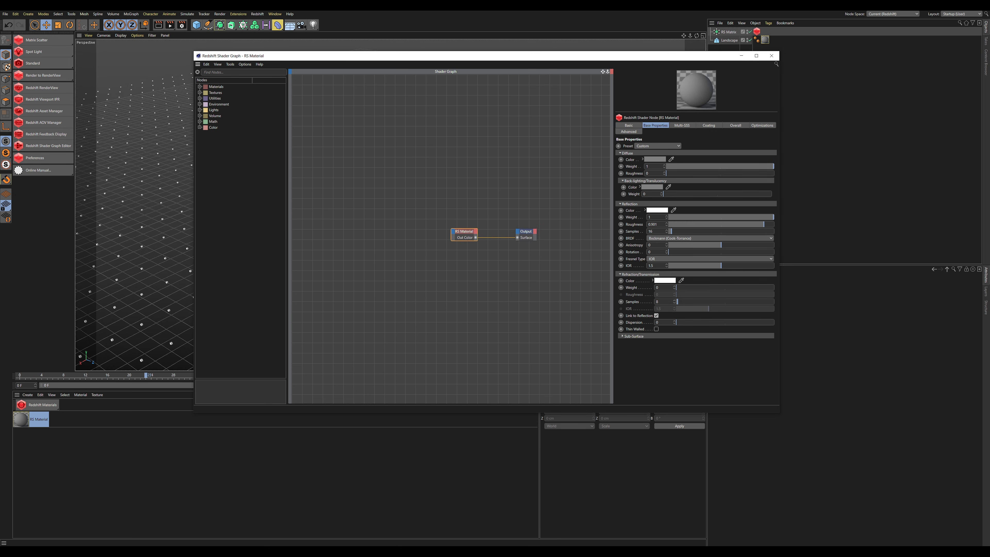
left_click(220, 71)
type("noise")
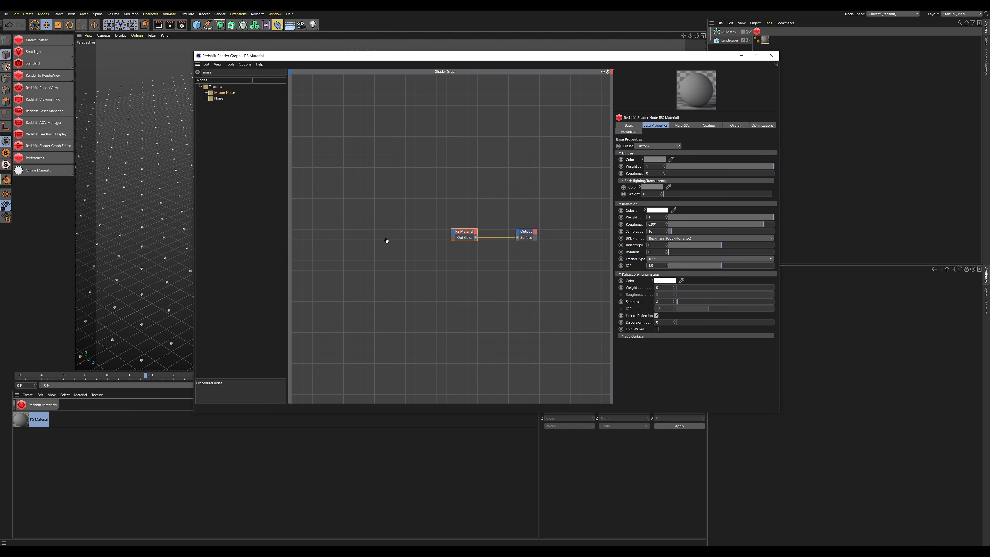
left_click_drag(386, 241, 386, 238)
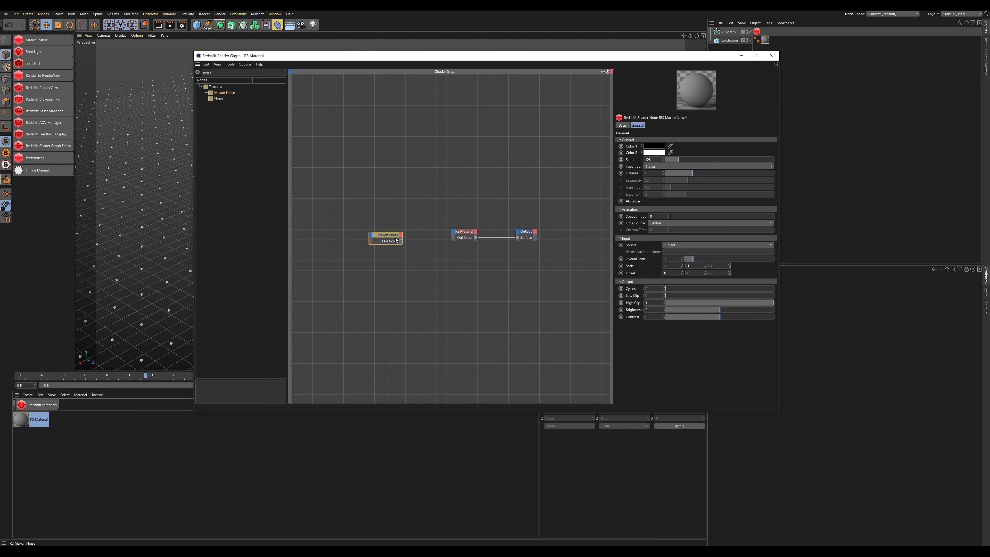
left_click_drag(401, 241, 463, 239)
mouse_move(462, 240)
left_click(558, 236)
Step: Set the Maxon Noise Color 1 to dark brown and Color 2 to a lighter greyish brown
left_click(650, 146)
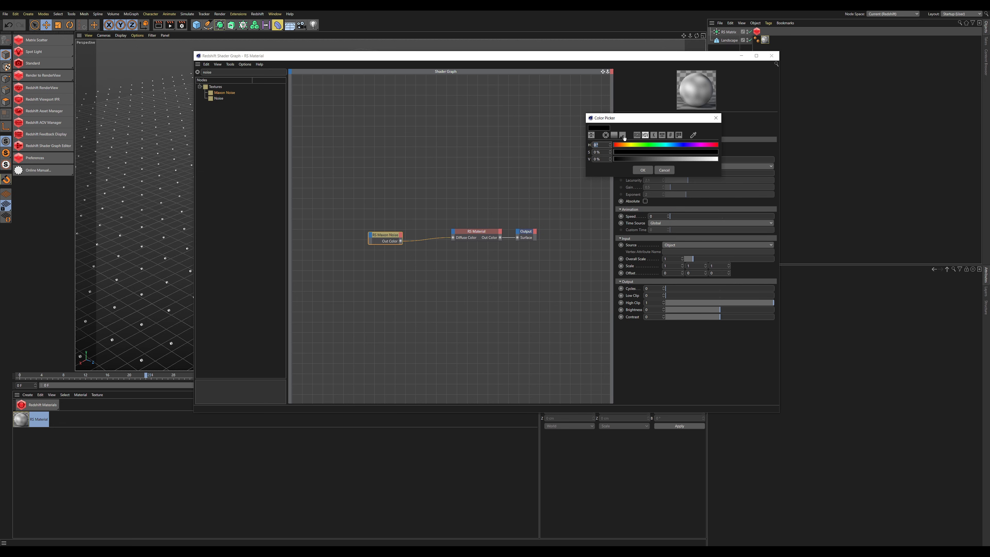
left_click(618, 147)
left_click_drag(640, 159, 666, 154)
left_click(643, 170)
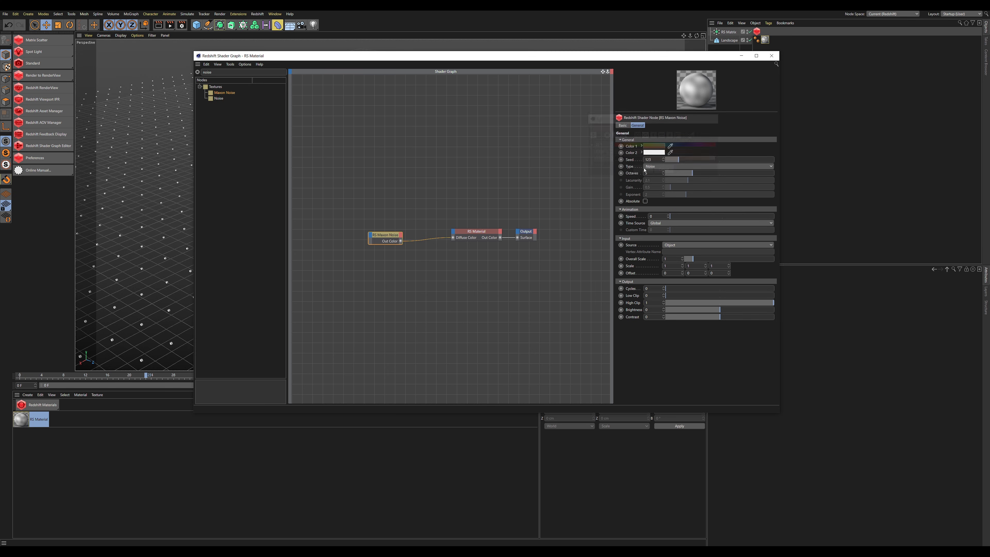
left_click(651, 151)
left_click_drag(616, 152, 622, 152)
left_click_drag(678, 166, 633, 162)
left_click(640, 177)
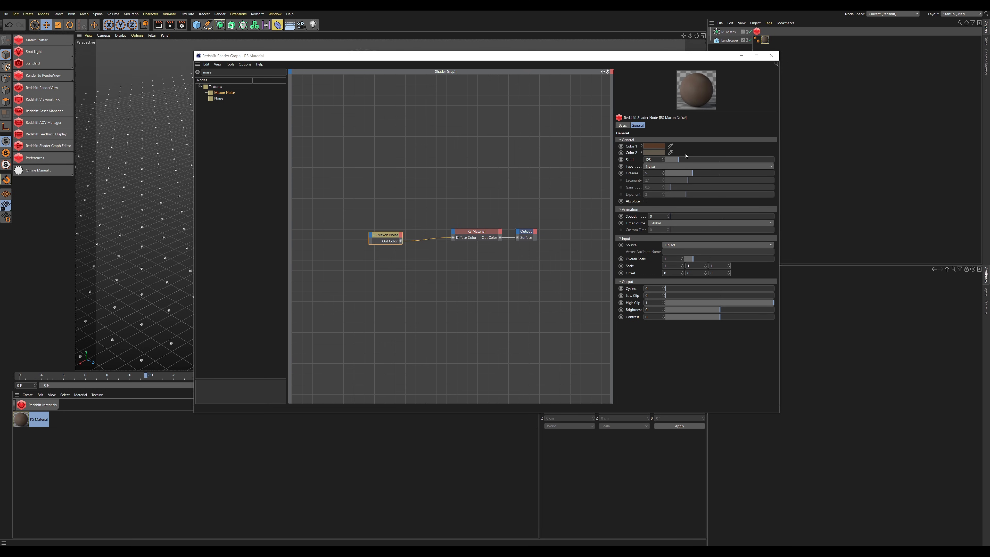
Step: Change the noise type of the Maxon Noise node
left_click(674, 166)
left_click(669, 175)
left_click(671, 166)
left_click(662, 186)
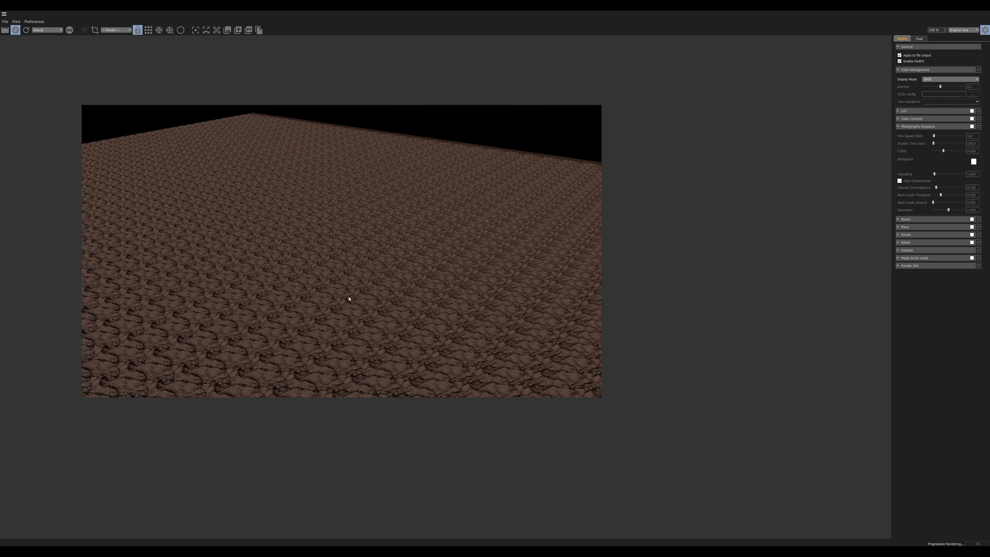
Step: Examine the scattered terrain in the Redshift RenderView and shrink its window to fit over the viewport
scroll(342, 318, "up", 5)
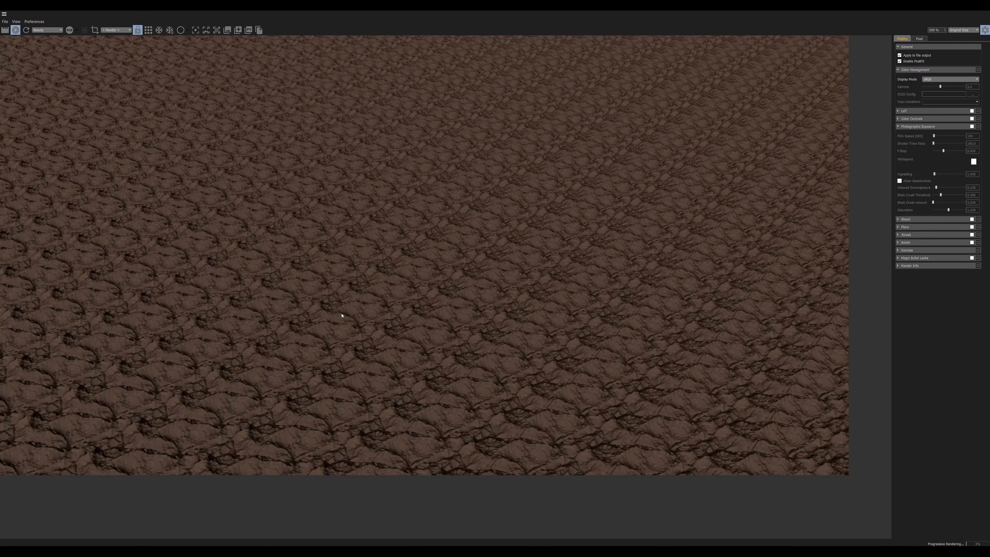
scroll(400, 227, "down", 5)
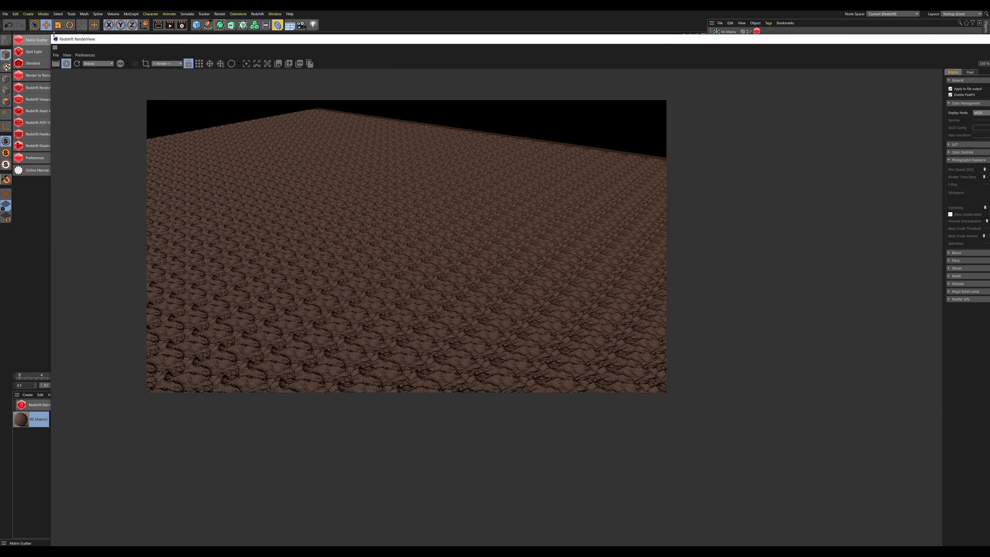
left_click_drag(51, 35, 321, 184)
left_click_drag(407, 191, 228, 86)
left_click_drag(431, 228, 536, 280)
left_click_drag(565, 87, 442, 39)
left_click_drag(586, 316, 512, 305)
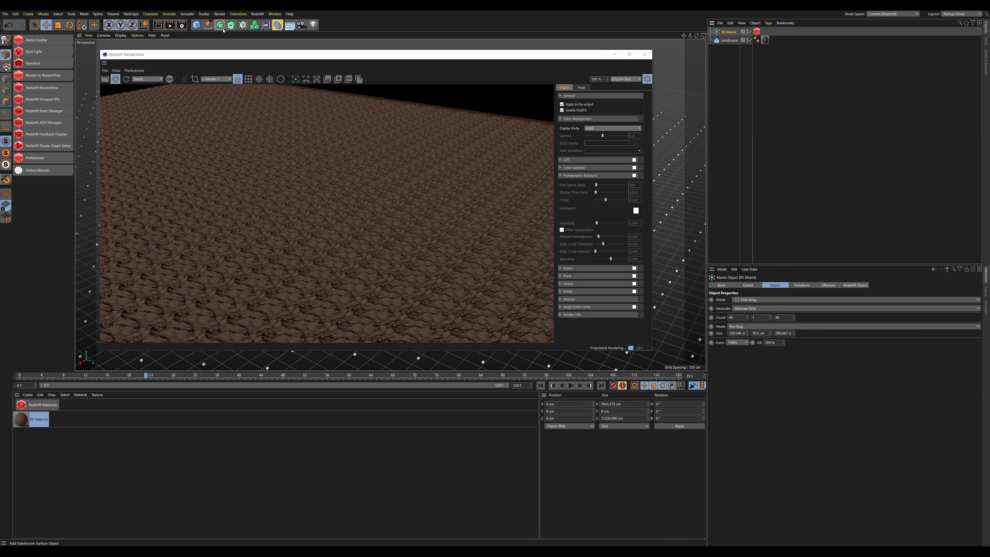
Step: Add a Random effector to the RS Matrix and enlarge the attribute area
left_click(243, 25)
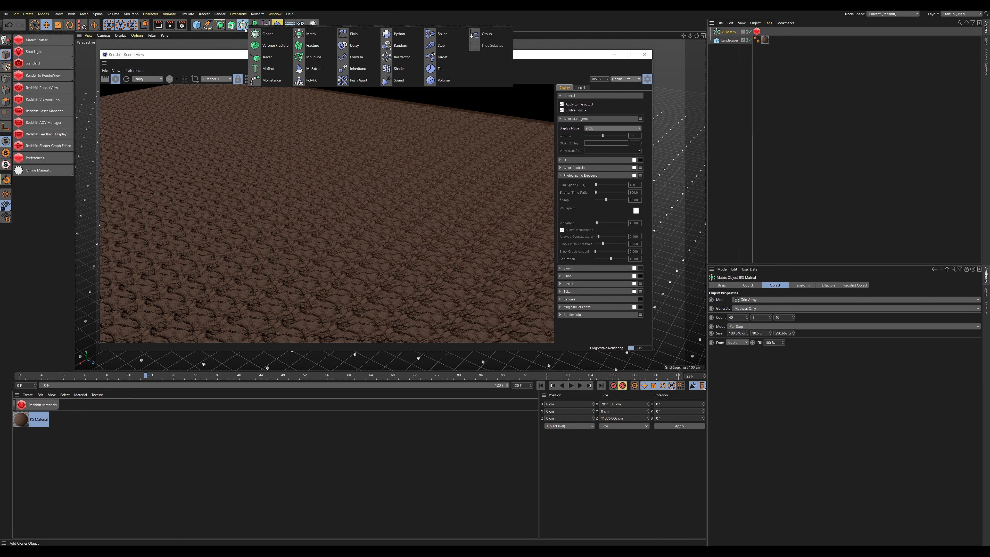
left_click(400, 46)
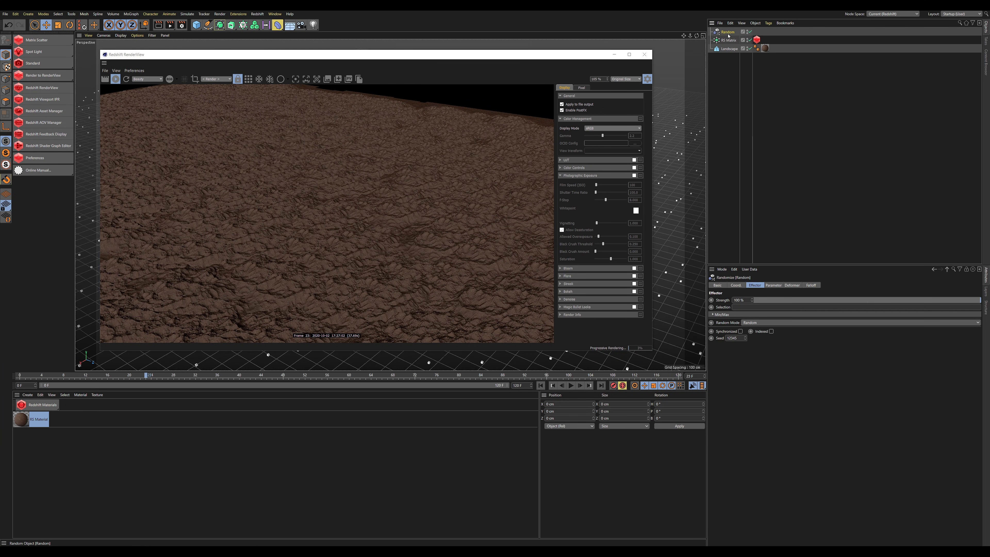
left_click_drag(778, 264, 778, 143)
left_click_drag(706, 142, 677, 142)
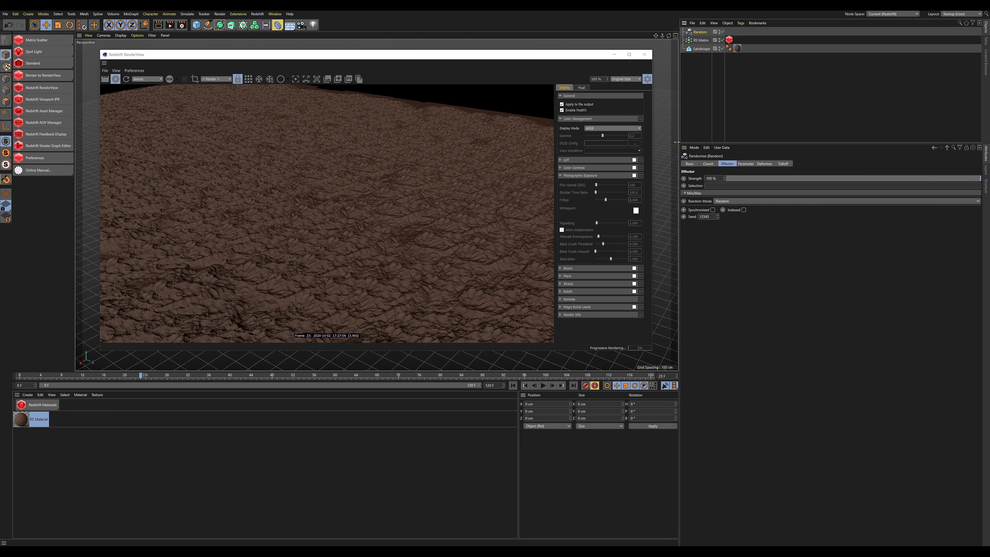
Step: Set the Random effector's Y position variation to 0 cm and place the RenderView window over the viewport
left_click(742, 163)
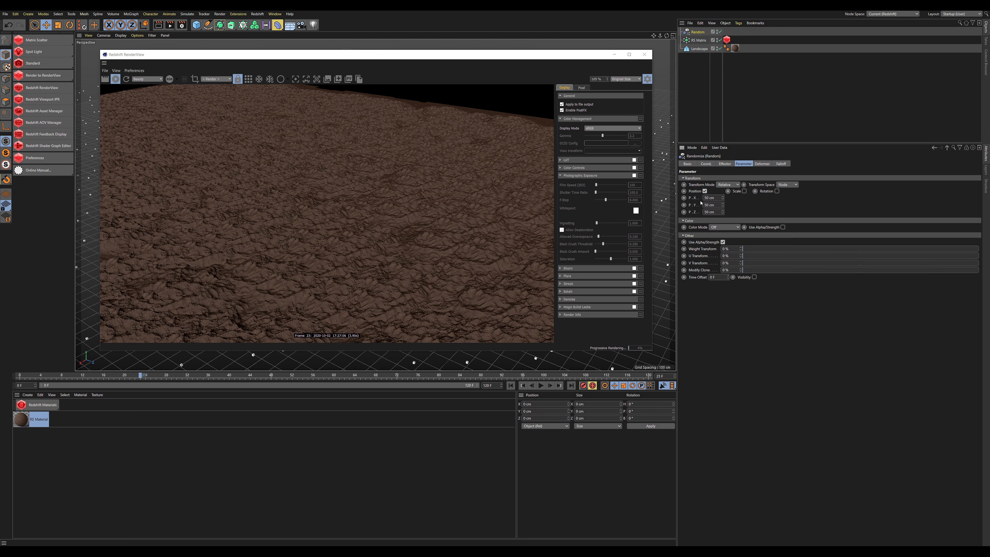
left_click_drag(432, 59, 654, 290)
left_click_drag(524, 176, 516, 194, "alt")
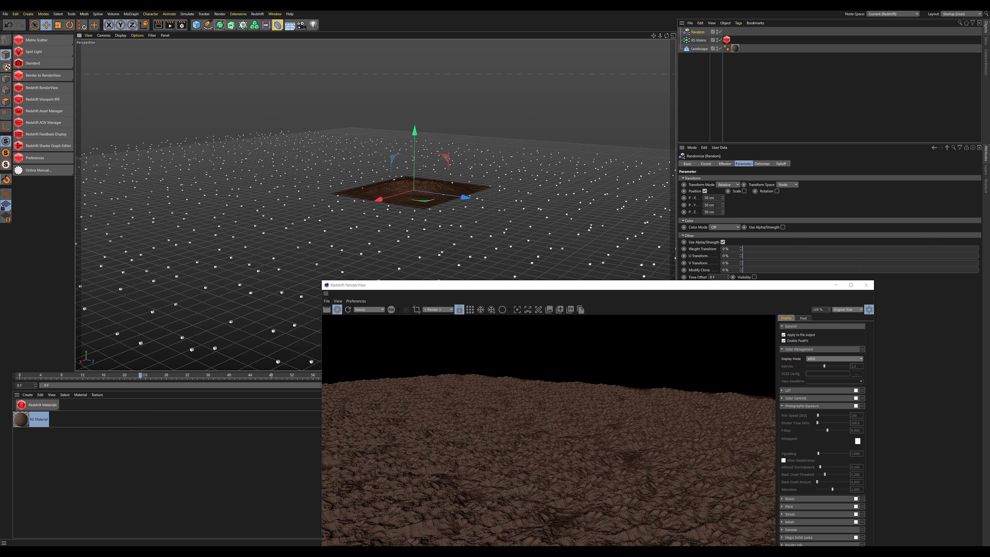
left_click(712, 204)
left_click_drag(622, 284, 385, 89)
type("0")
key("Return")
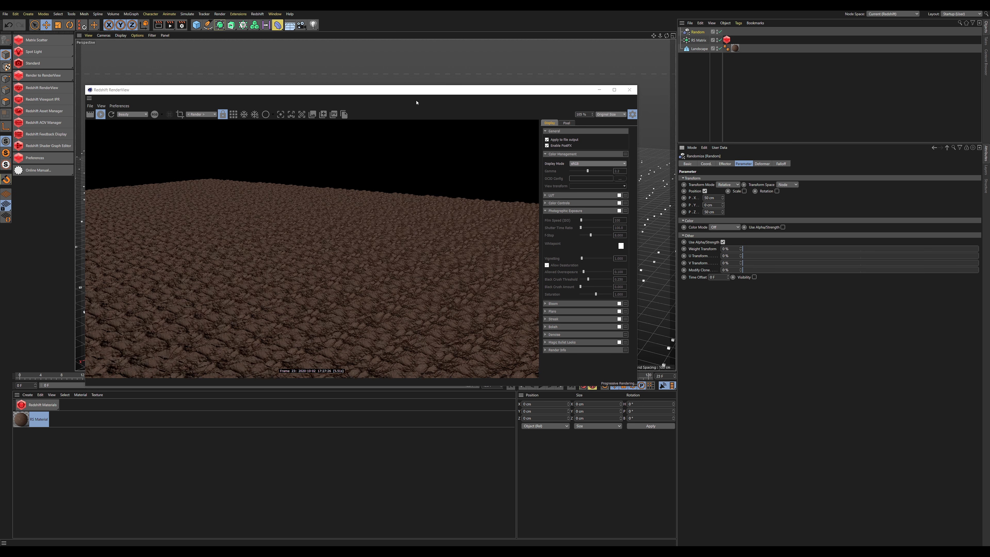
Step: Enable rotation on the Random effector, set its heading to 180°, and inspect the rendered terrain
left_click_drag(417, 90, 571, 135)
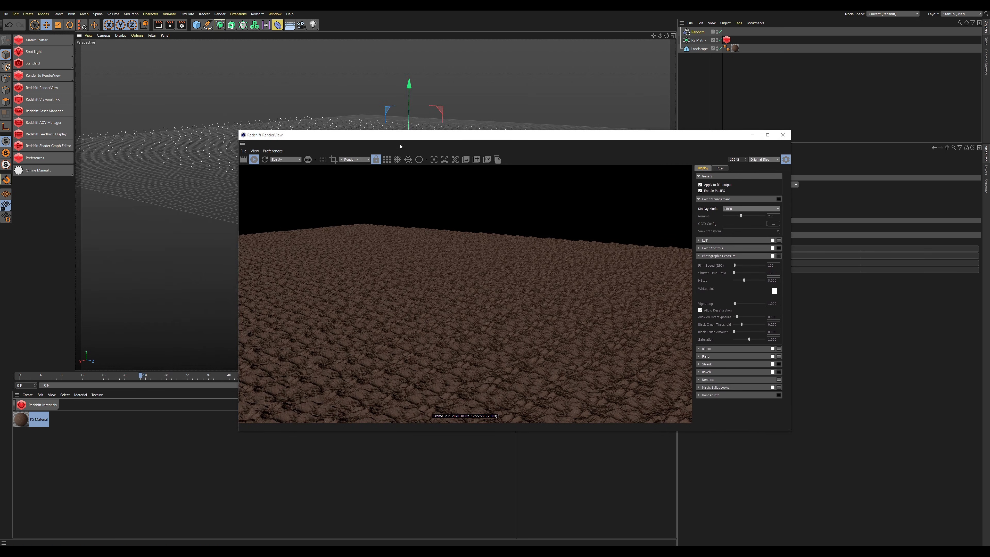
left_click_drag(470, 104, 414, 109, "alt")
left_click_drag(518, 138, 352, 98)
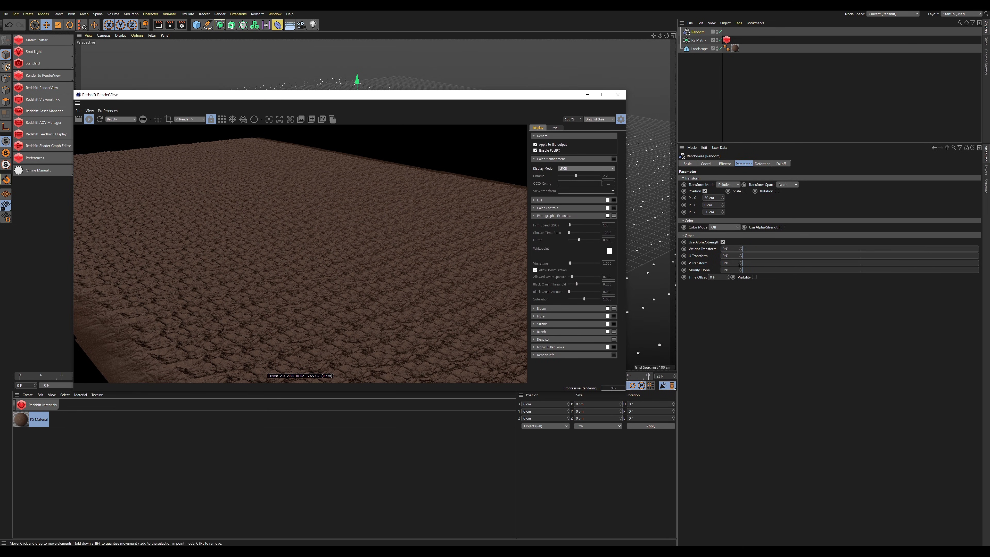
left_click(777, 191)
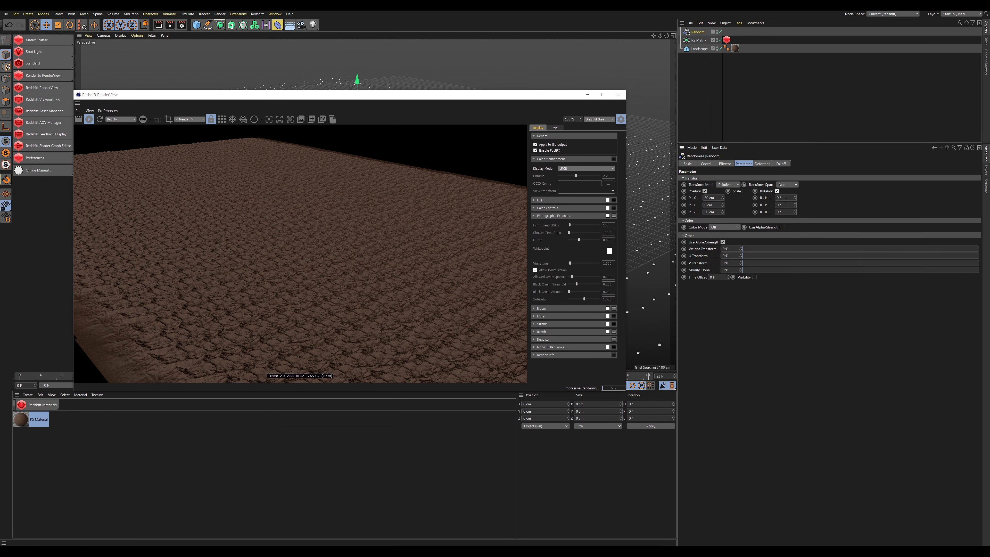
type("180")
key("Return")
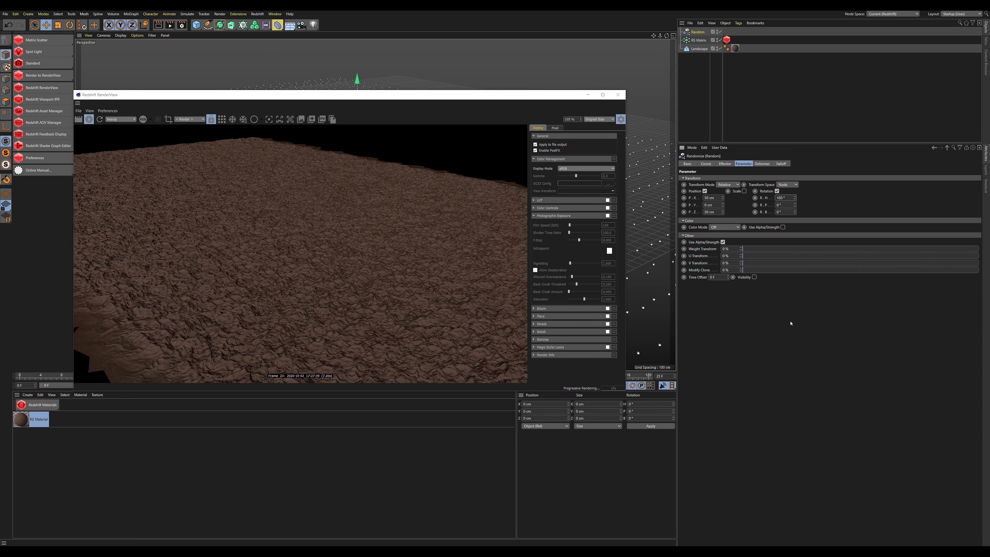
scroll(214, 316, "up", 5)
scroll(301, 240, "down", 6)
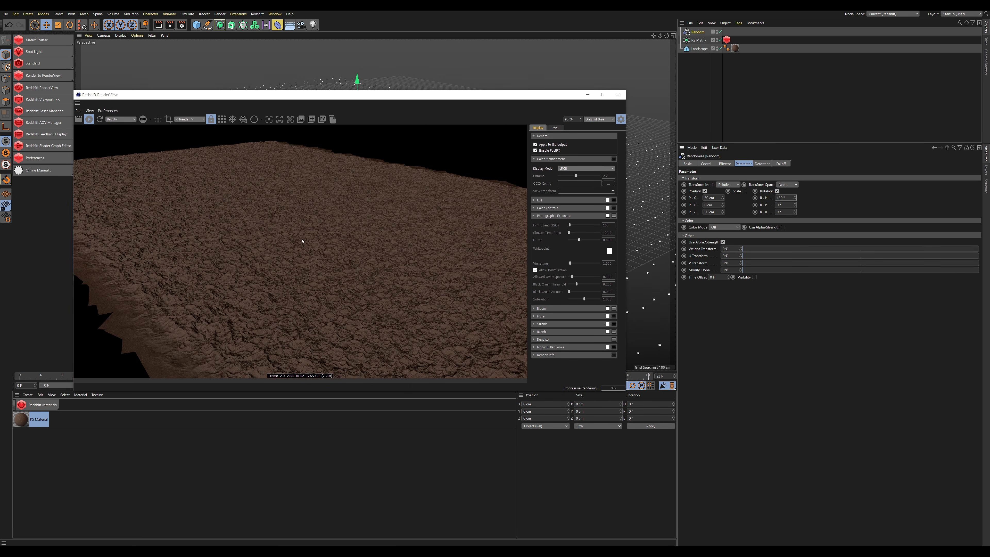
Step: Add a Redshift Sun & Sky Rig to the scene and uncover the viewport around its sun light
left_click_drag(407, 95, 486, 113)
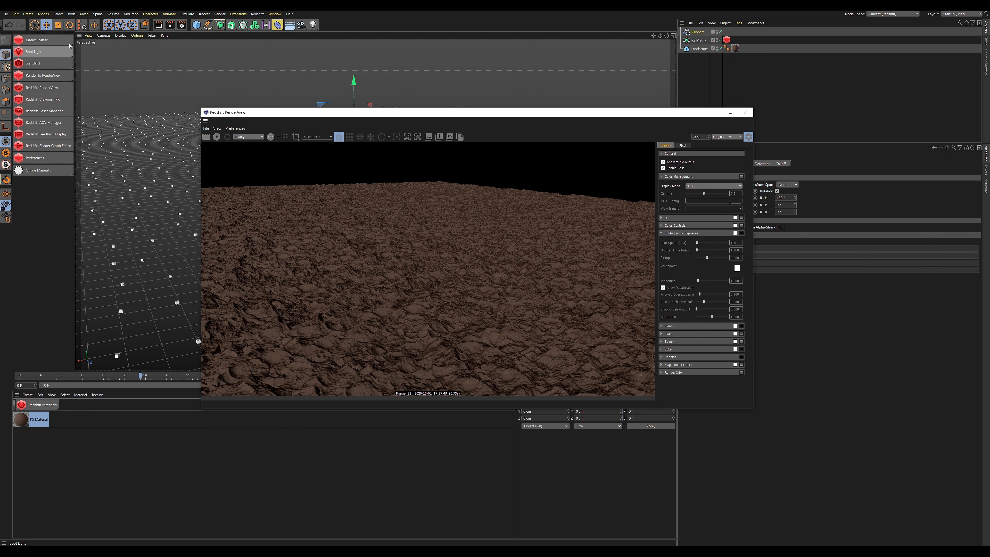
left_click(69, 41)
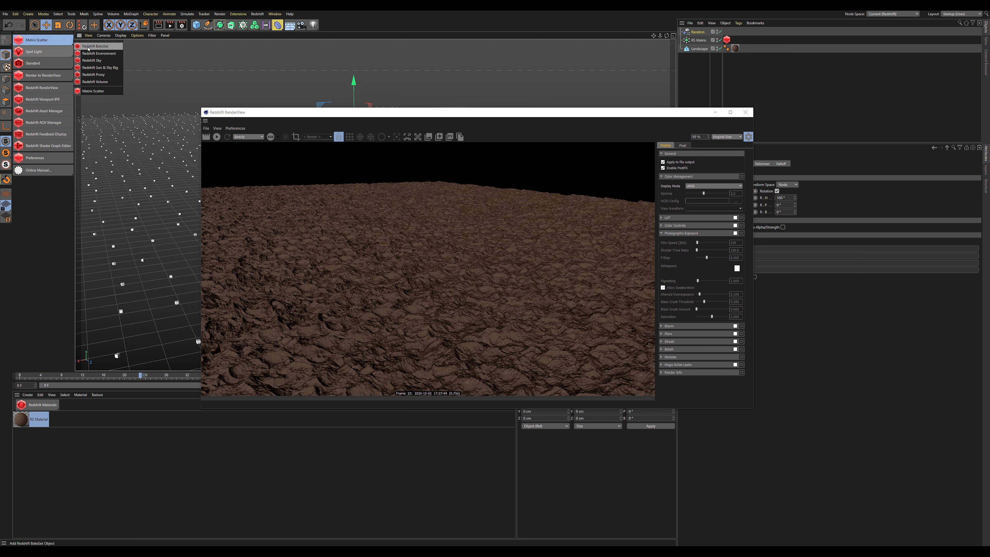
left_click(86, 67)
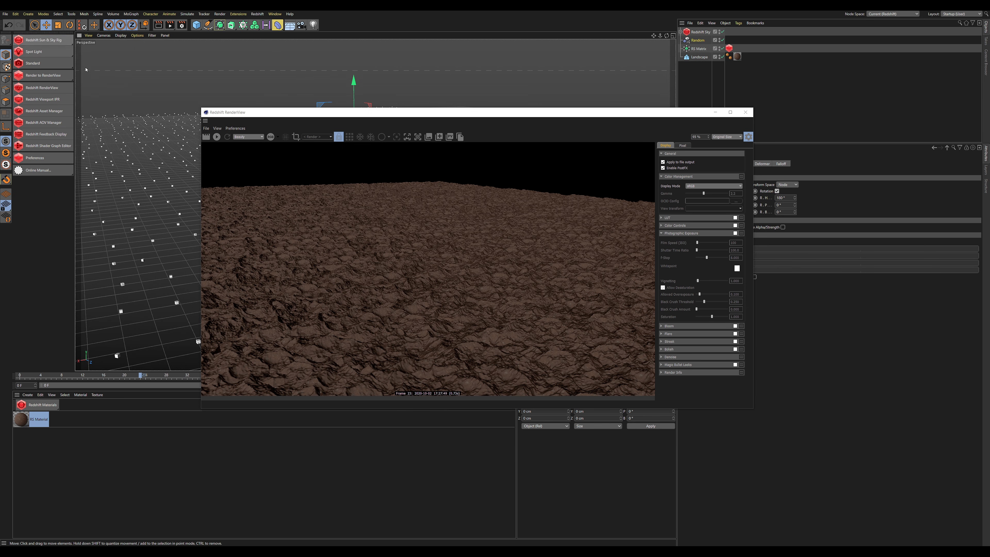
left_click_drag(348, 113, 461, 171)
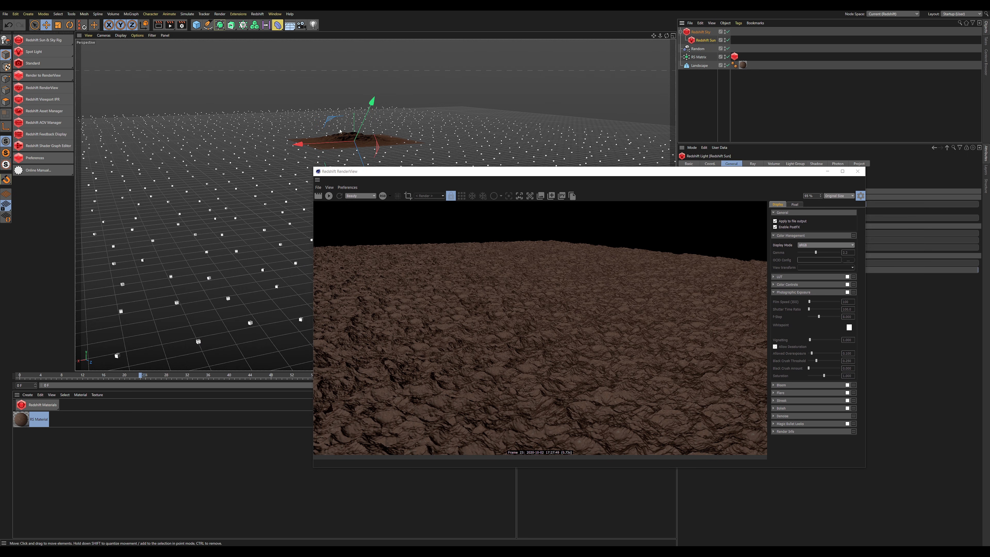
Step: Raise the Redshift Sun above the landscape and adjust its angle to light the terrain
left_click_drag(375, 144, 363, 111)
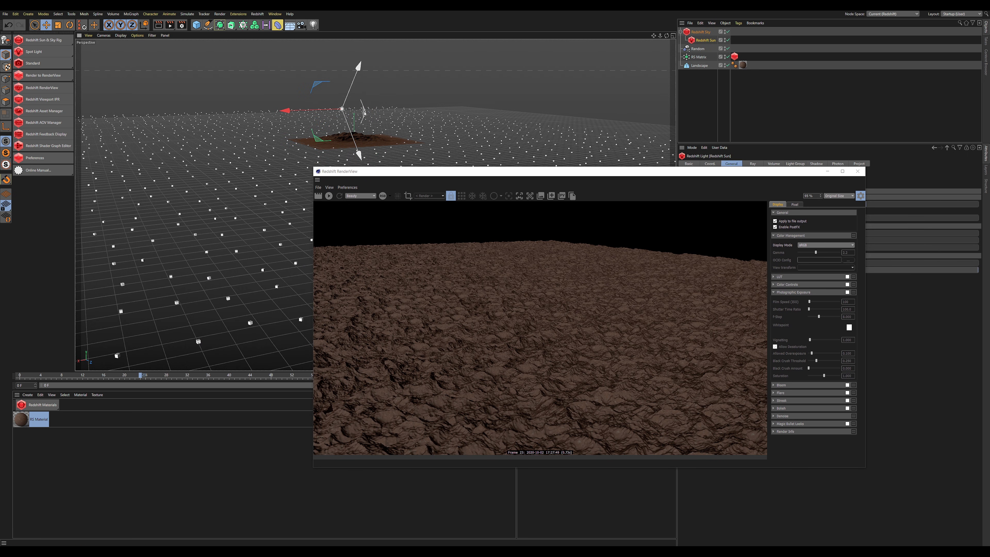
left_click_drag(372, 174, 208, 154)
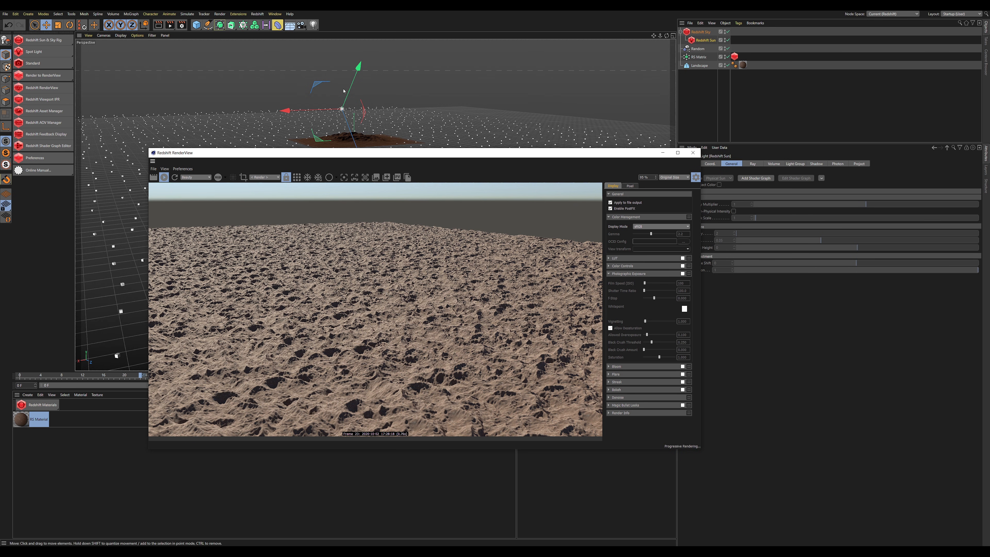
left_click_drag(357, 72, 349, 88)
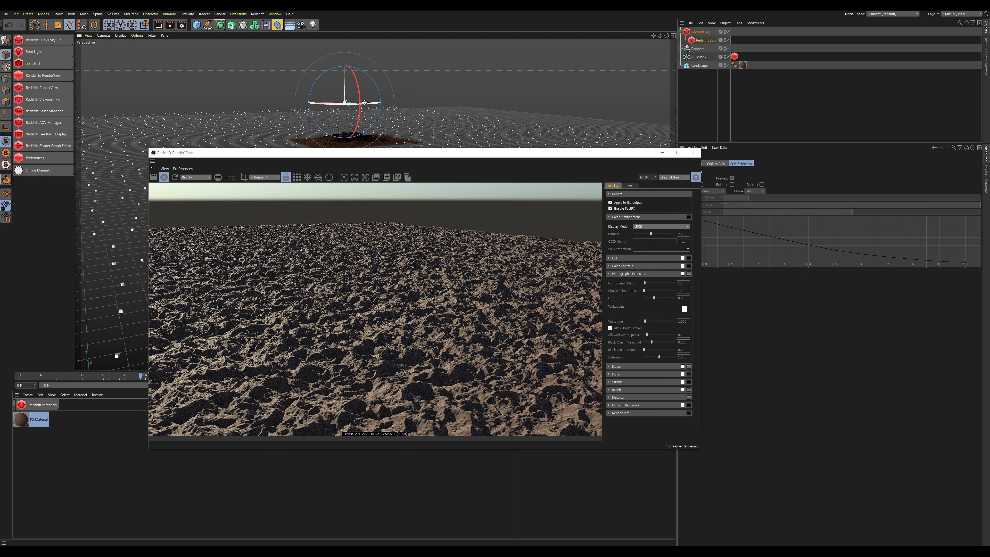
Step: Add a Plain effector to the RS Matrix and move the RenderView window clear of the effector's parameters
left_click_drag(283, 153, 415, 134)
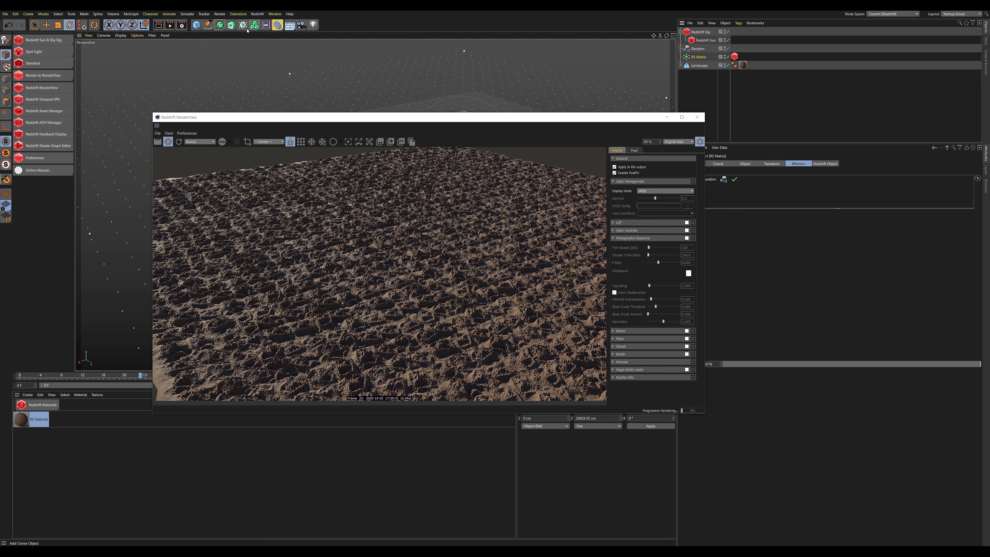
left_click(242, 24)
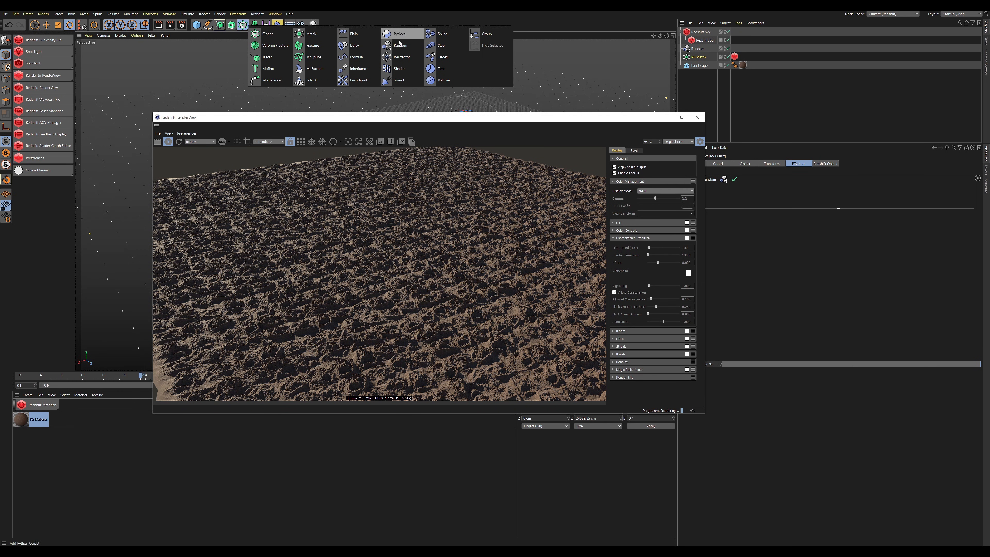
left_click(354, 33)
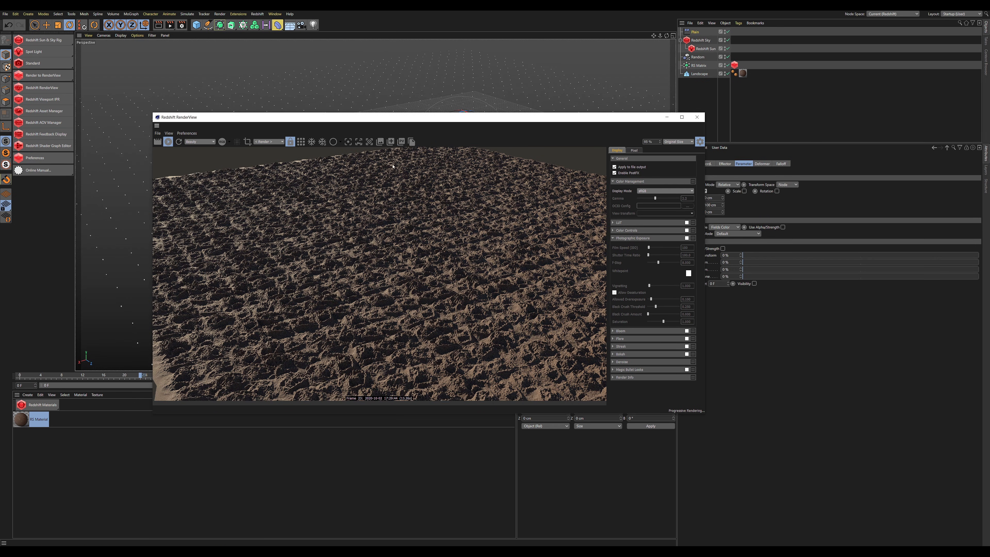
left_click_drag(452, 117, 336, 99)
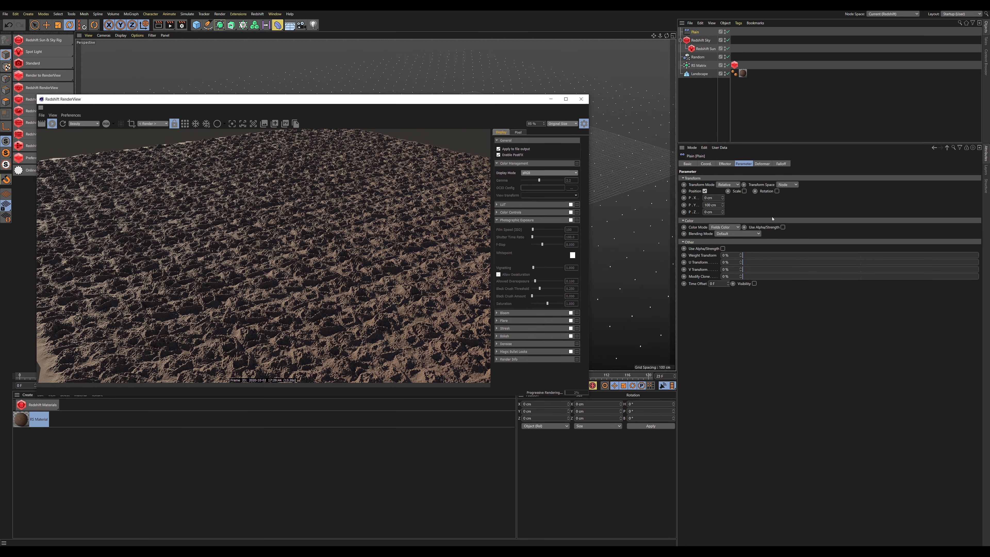
Step: Turn off the Plain effector's Position transform and enable its Scale and Rotation transforms
left_click(704, 191)
left_click(744, 191)
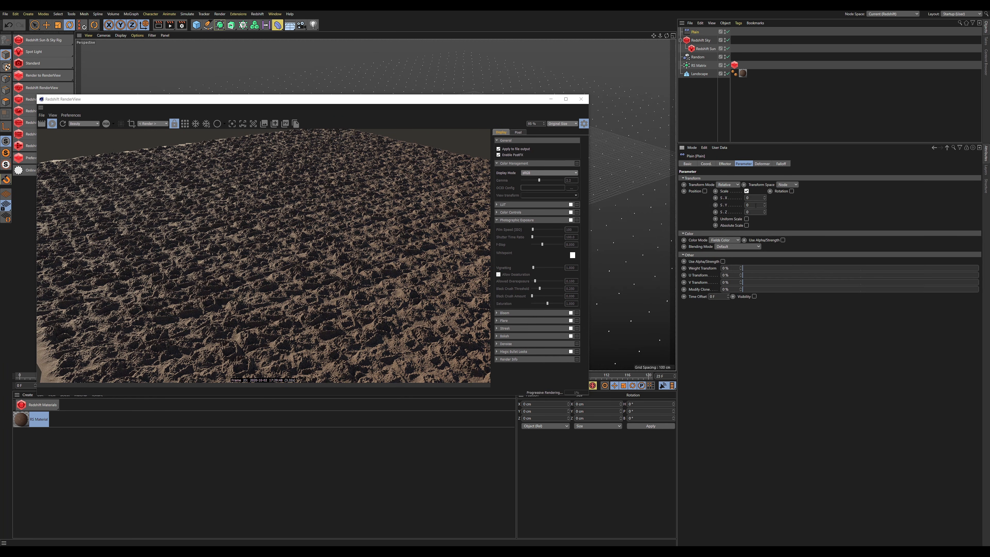
left_click(760, 205)
left_click(791, 191)
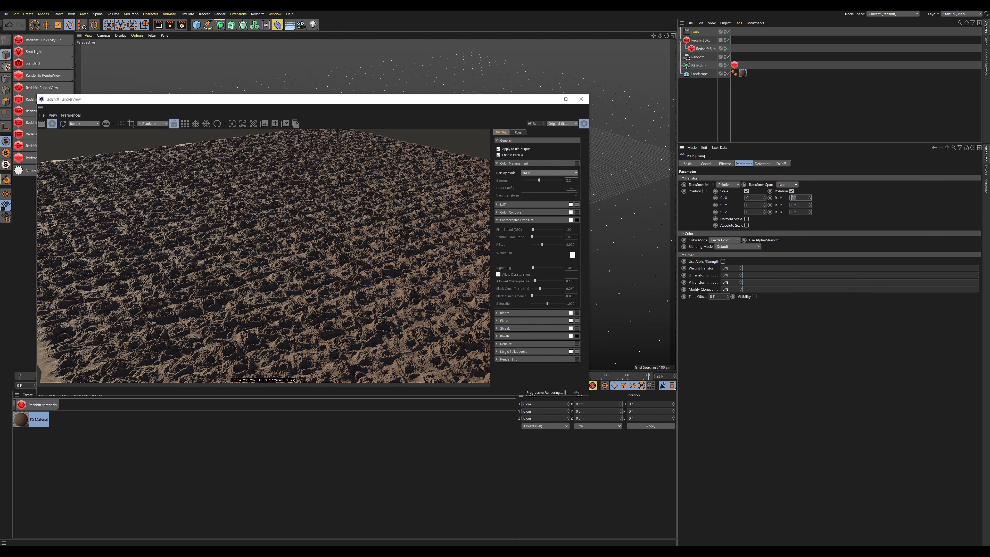
Step: Undo the trial 180° heading on the Plain effector and set its Y scale to 1
key("Return")
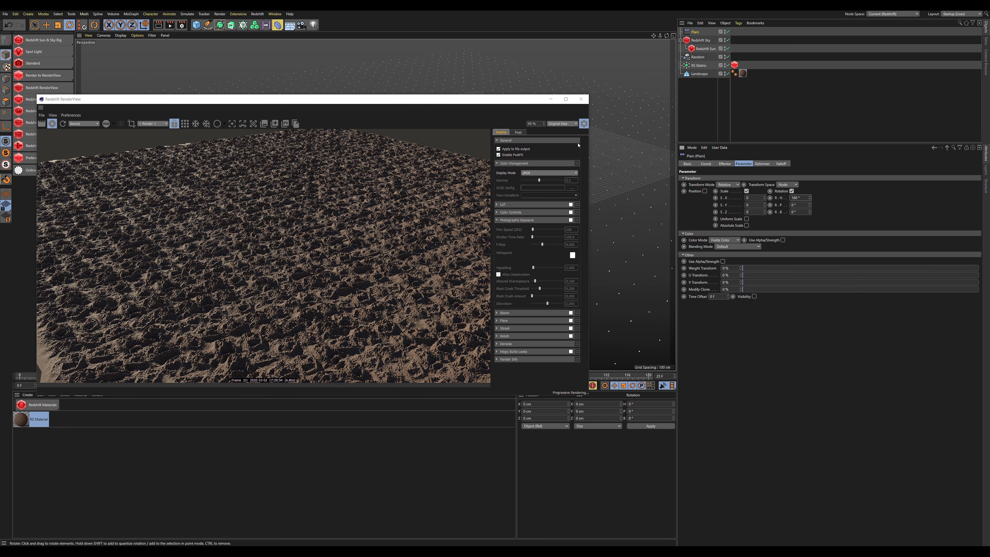
key("ctrl+z")
left_click(753, 204)
type("1")
key("Return")
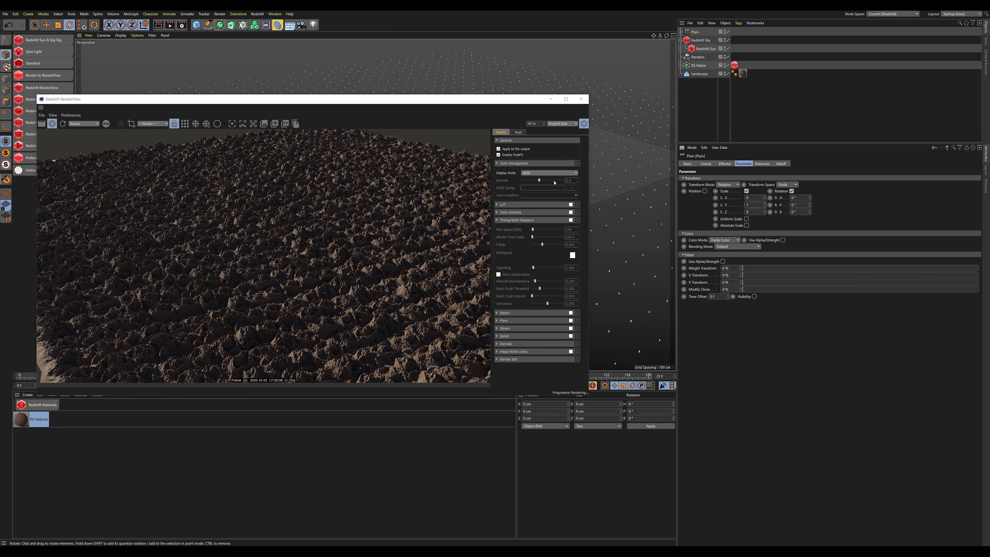
Step: Add a Linear Field to the Plain effector's falloff
left_click_drag(366, 99, 402, 48)
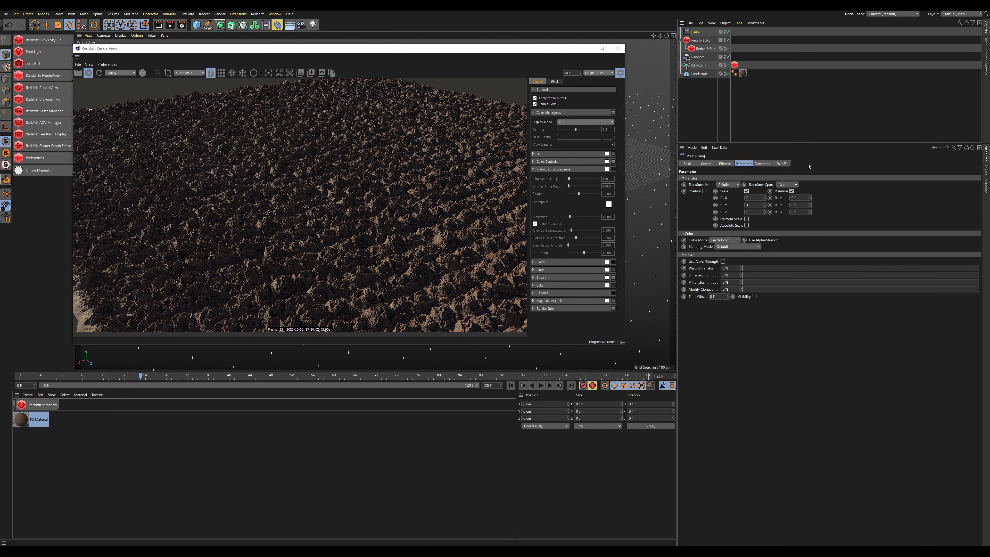
left_click(781, 163)
left_click(692, 227)
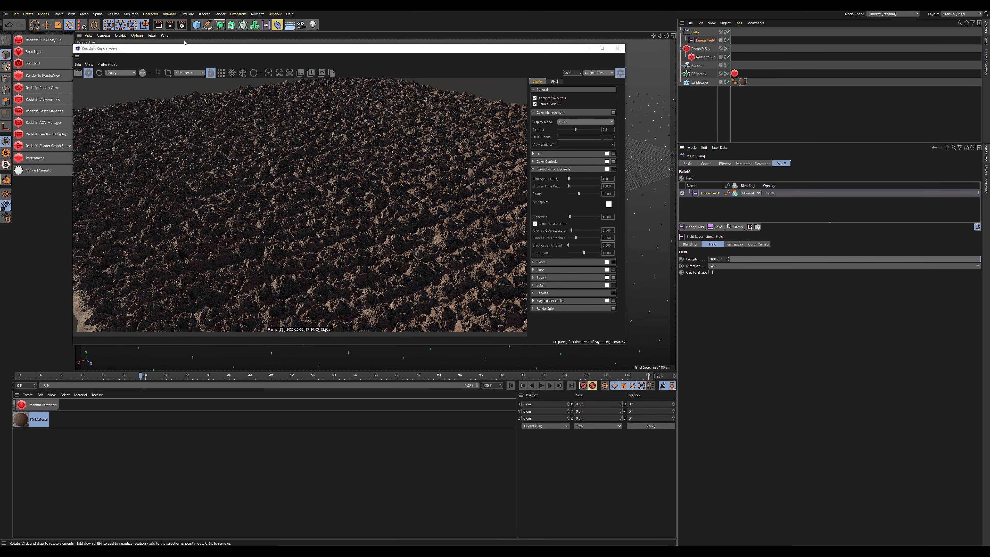
Step: Stretch the Linear Field's length to about 1662 cm and shift it along X toward one side of the terrain
left_click_drag(376, 48, 535, 230)
left_click_drag(457, 152, 414, 147)
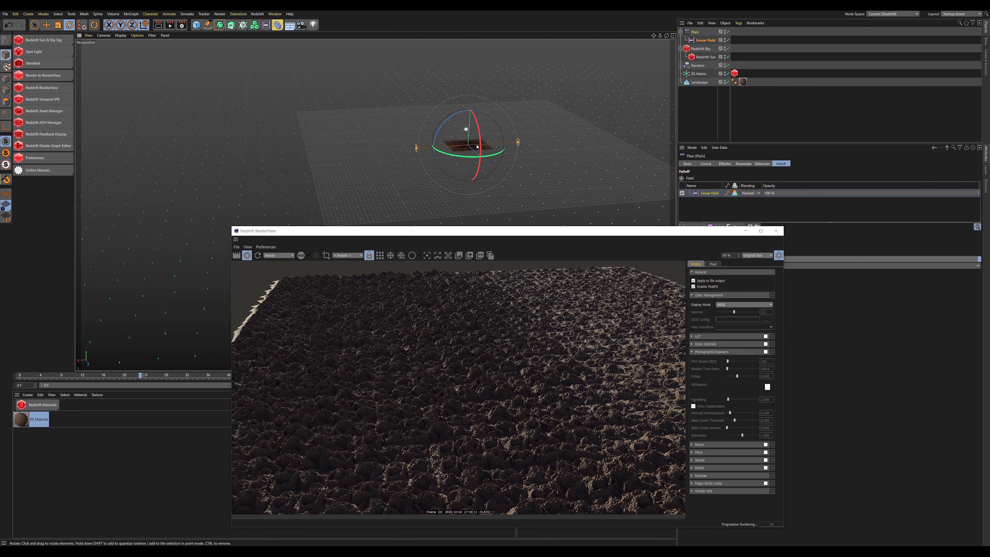
key("e")
left_click_drag(420, 149, 307, 154)
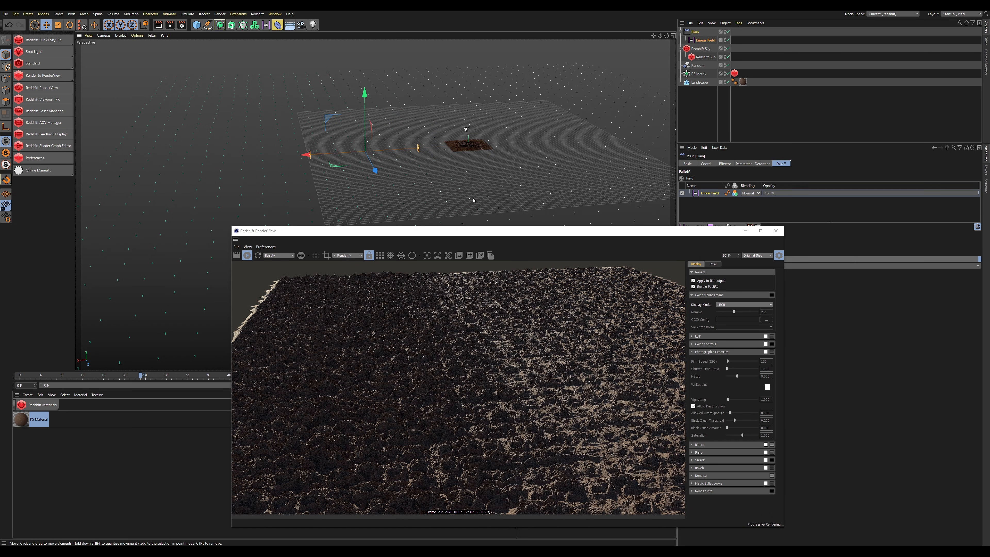
Step: Add a Shader Field to the Plain effector's falloff and load a Noise shader into it
left_click_drag(486, 232, 500, 198)
left_click_drag(481, 155, 466, 118, "alt")
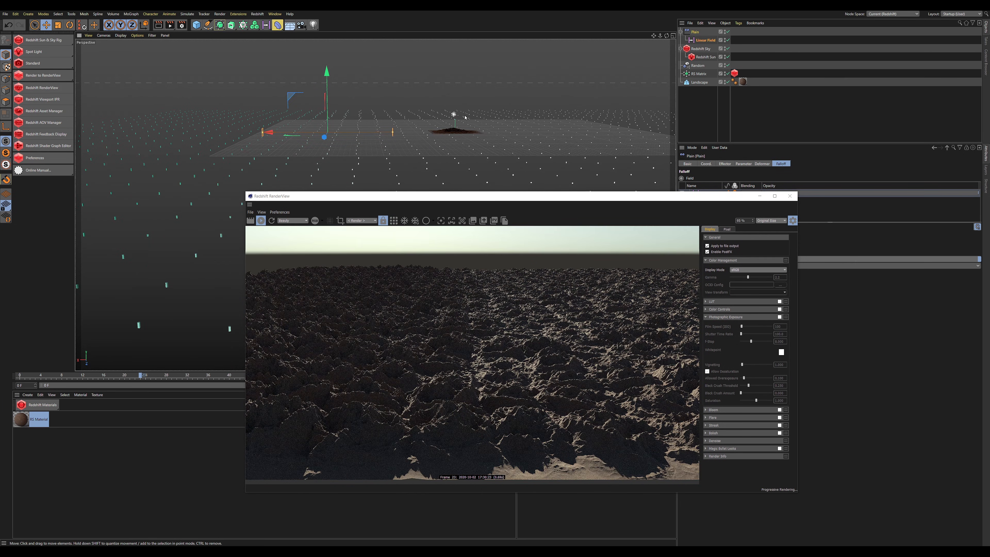
left_click_drag(483, 90, 331, 142, "alt")
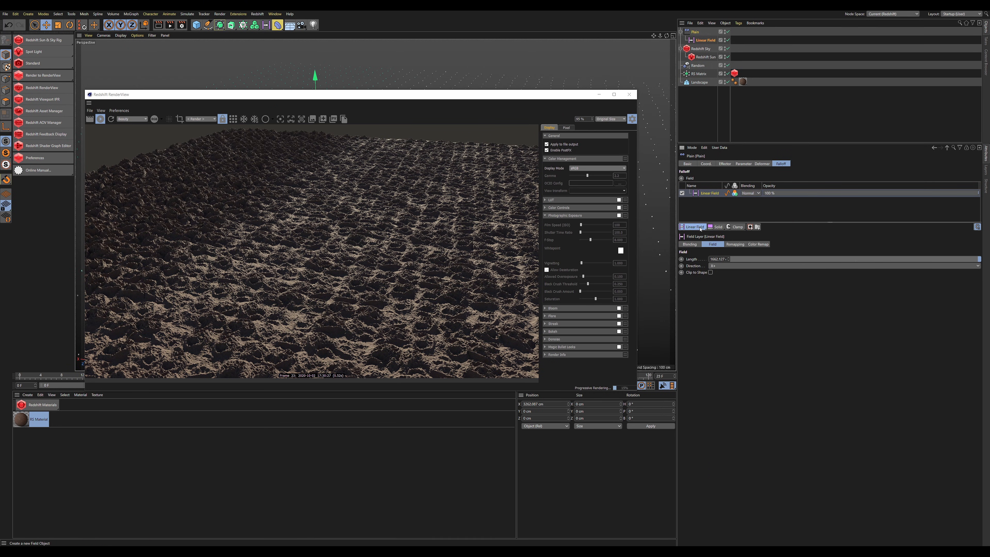
left_click(700, 229)
left_click(722, 233)
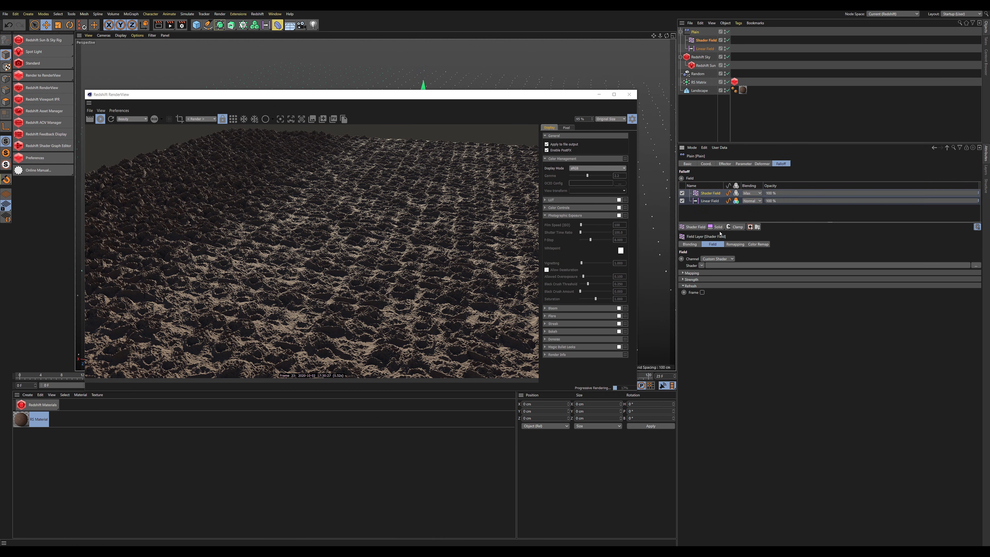
left_click(701, 265)
left_click(705, 340)
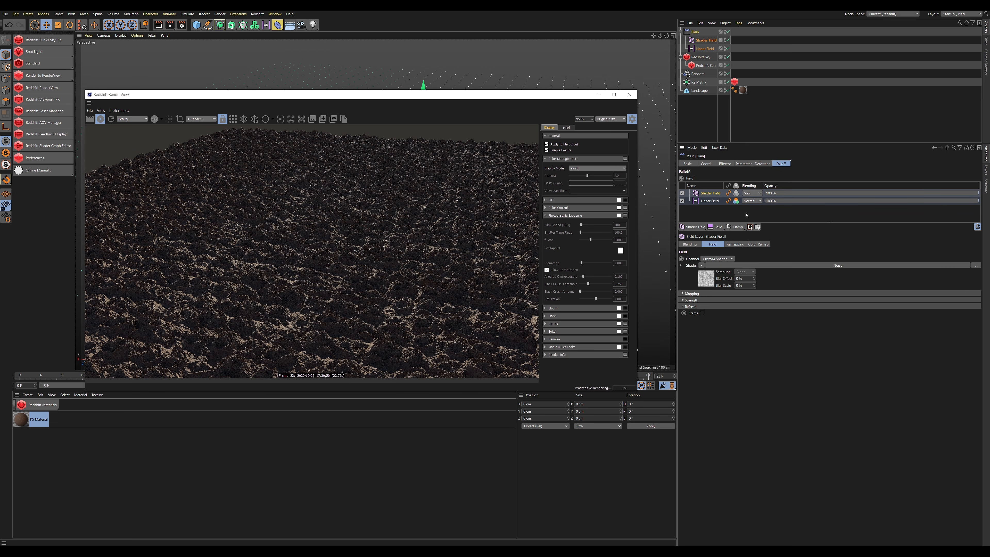
Step: Set the Shader Field's blending to Multiply and raise its Noise shader's contrast to 100%
left_click(760, 194)
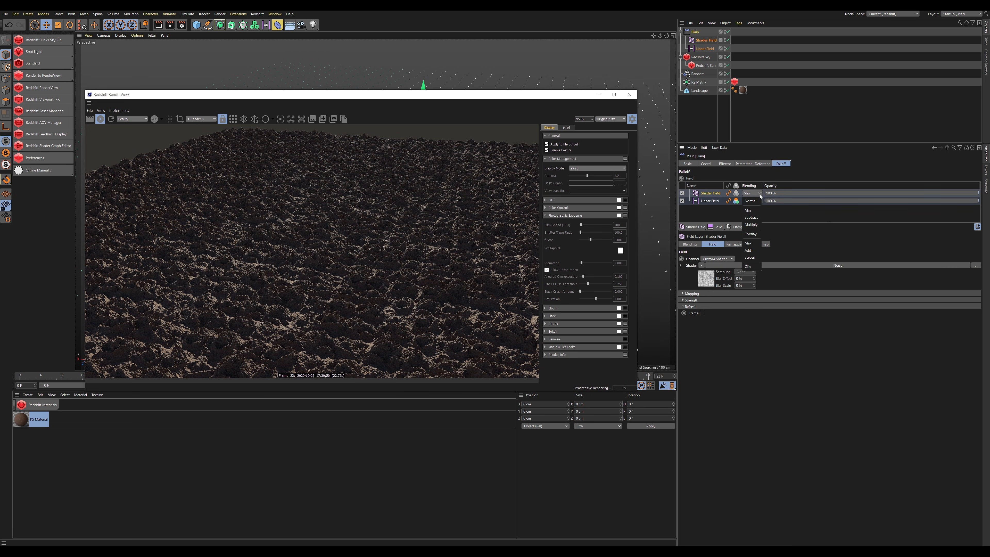
left_click(755, 211)
left_click(757, 194)
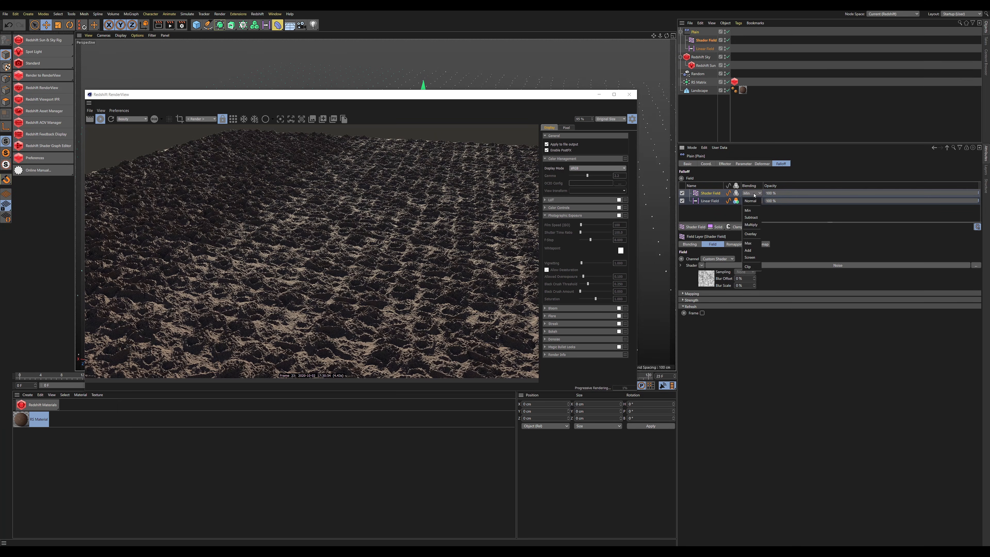
left_click(751, 224)
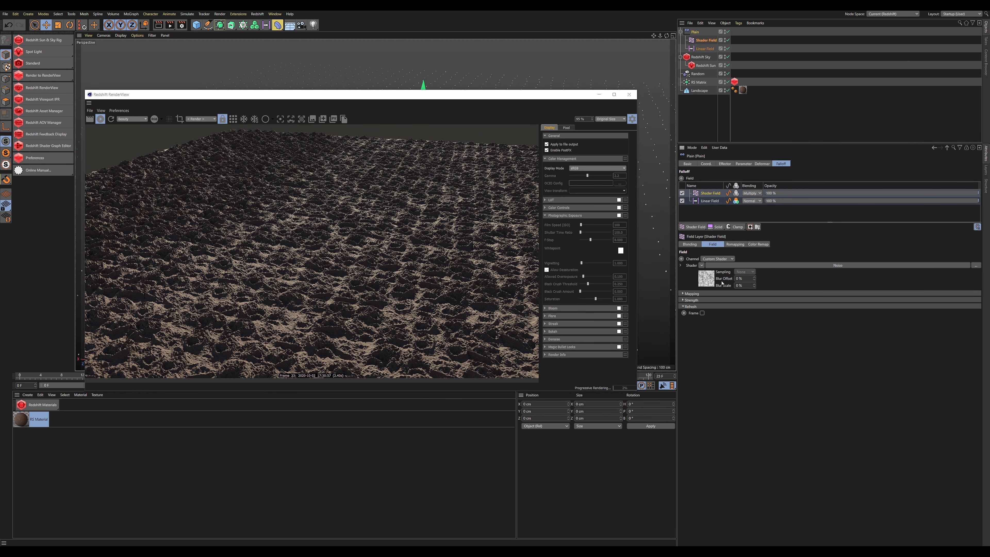
left_click(719, 266)
left_click_drag(871, 354, 980, 355)
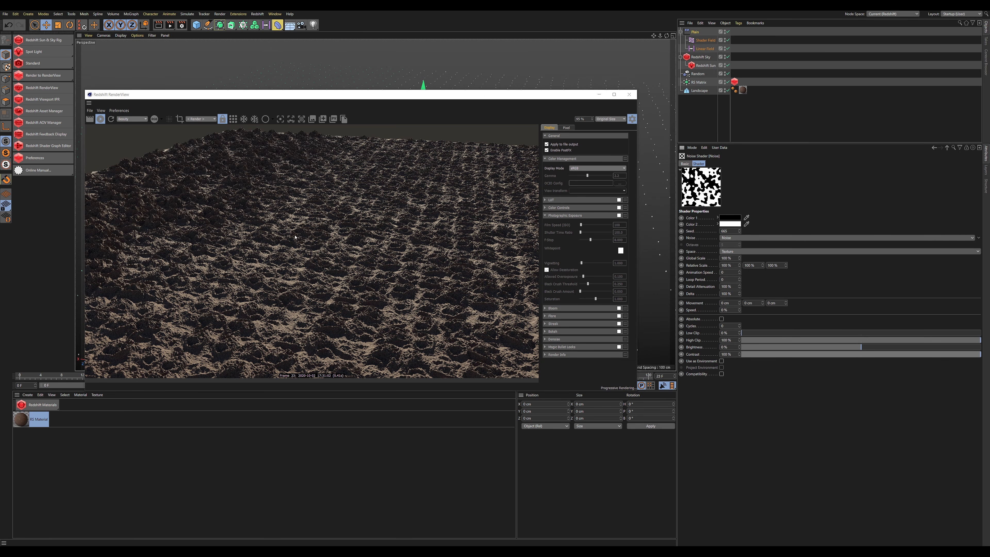
Step: Duplicate the Landscape object and move the RenderView window down to reveal the copy in the viewport
left_click(699, 91)
scroll(290, 250, "down", 2)
scroll(290, 250, "up", 2)
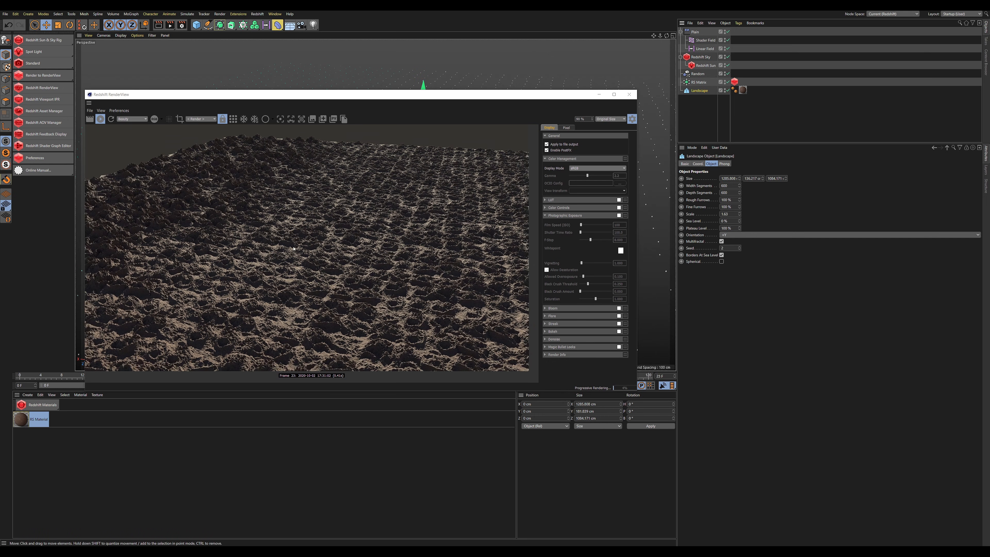
left_click_drag(698, 92, 699, 98, "ctrl")
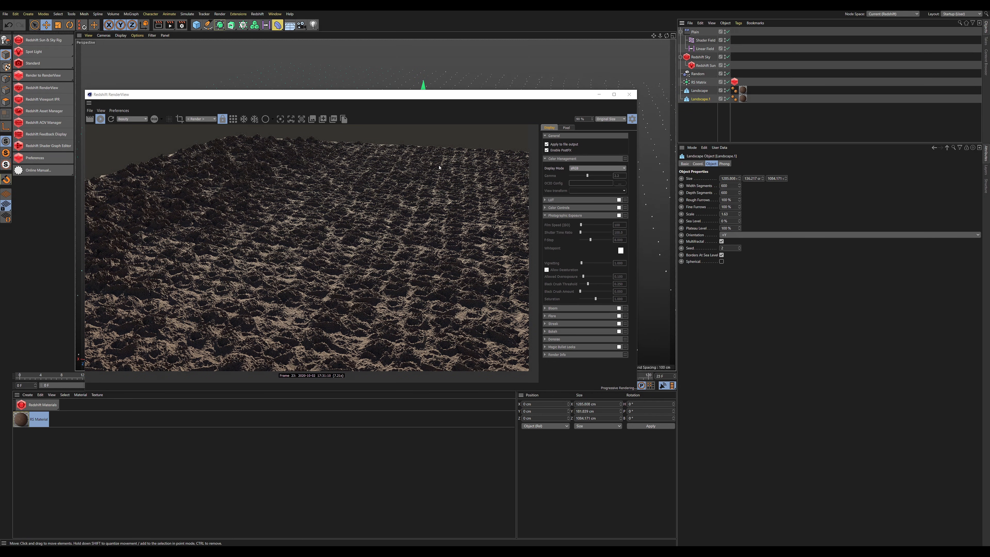
left_click_drag(320, 94, 429, 239)
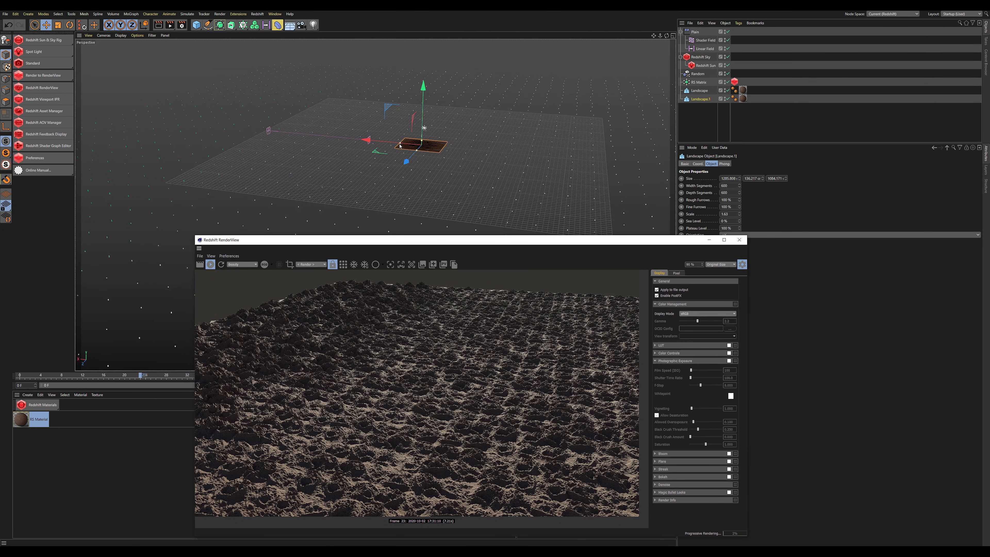
Step: Flatten the landscape copy to about 51 cm high and stretch its depth and width into a broad tile
left_click_drag(412, 158, 405, 164)
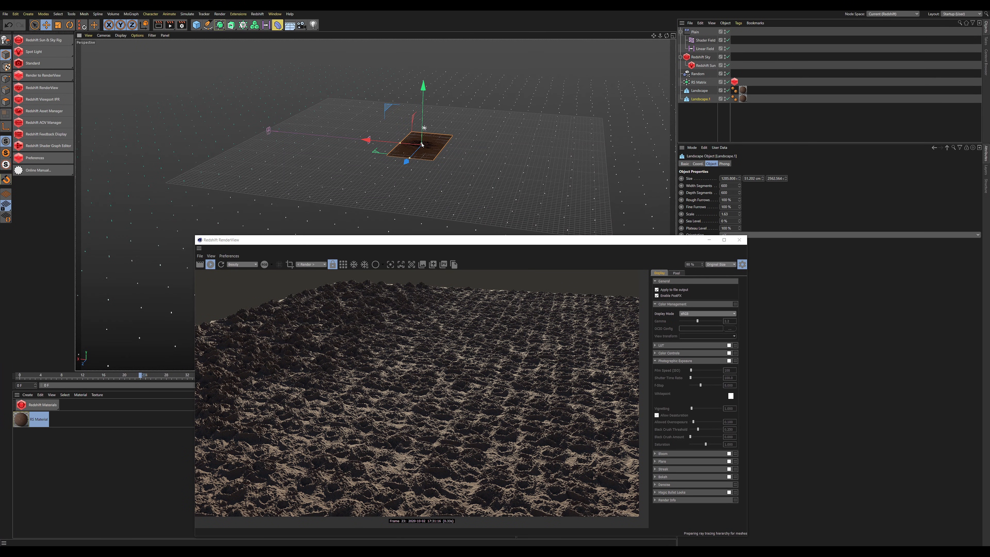
left_click_drag(422, 144, 392, 144)
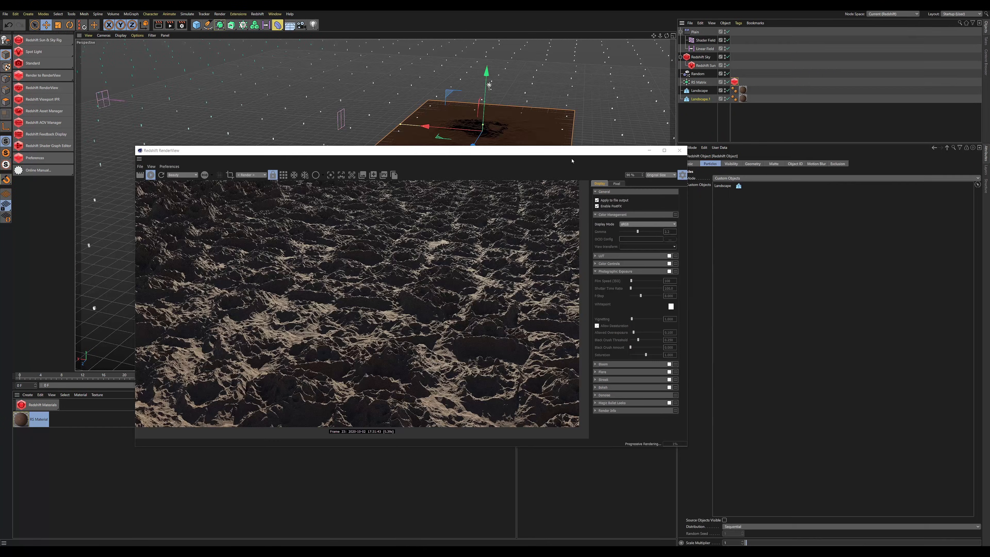
Step: Add the flattened landscape copy to the custom objects of the matrix's Redshift Object tag
left_click_drag(576, 160, 489, 122)
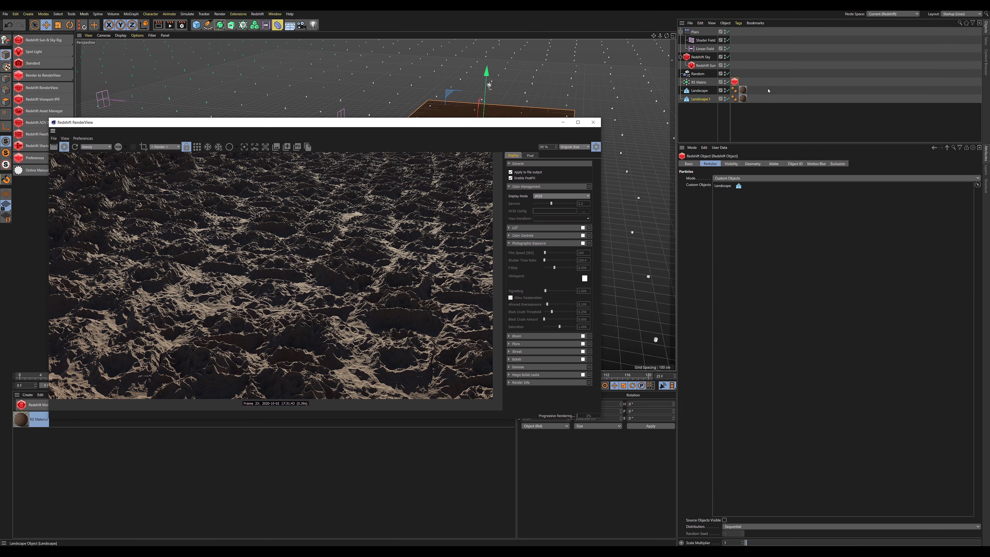
left_click_drag(699, 101, 724, 192)
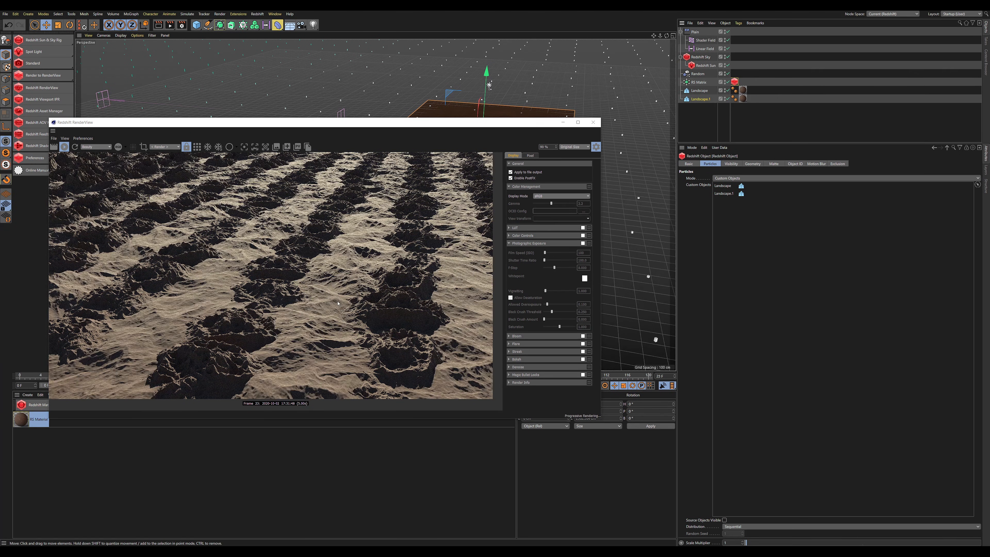
scroll(262, 371, "down", 1)
scroll(250, 319, "down", 1)
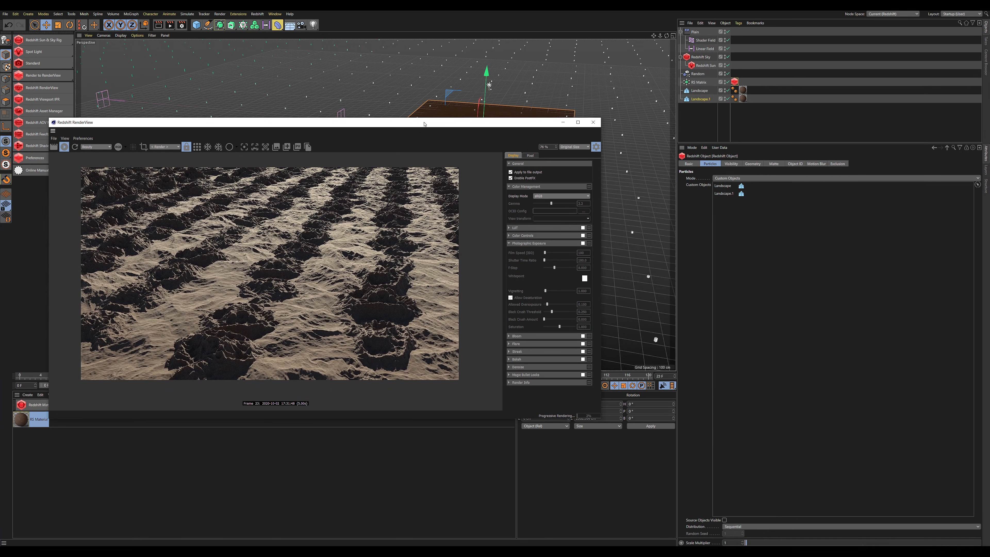
Step: Set the Redshift Object tag's particle distribution to Random and check the scattered landscapes in the render
left_click_drag(425, 124, 524, 255)
scroll(408, 211, "down", 3)
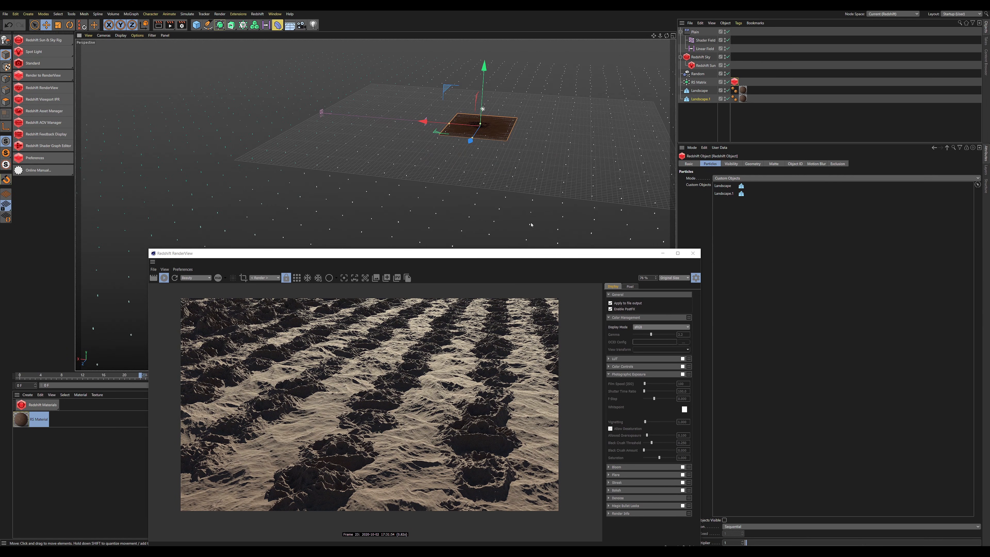
left_click_drag(599, 257, 556, 125)
left_click(751, 526)
left_click(740, 513)
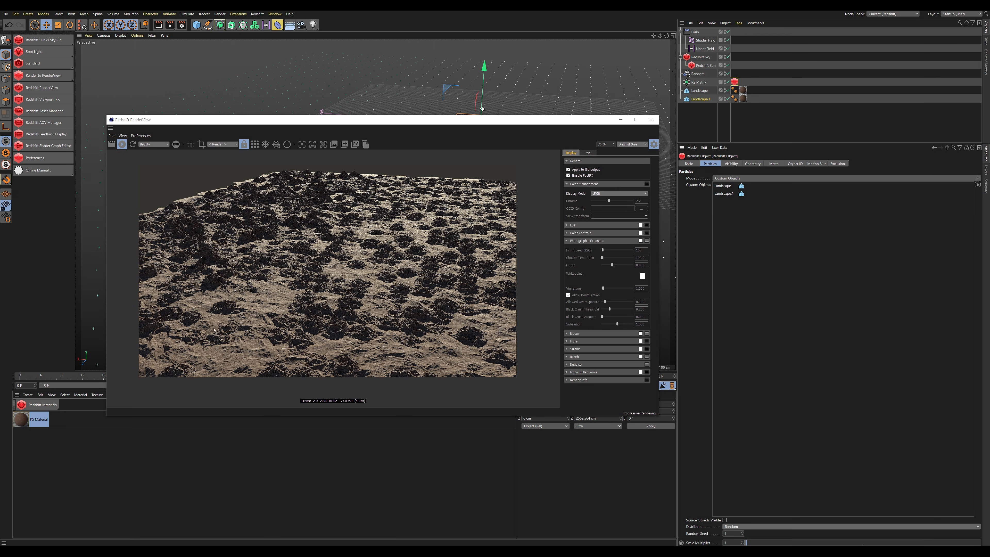
scroll(434, 271, "up", 2)
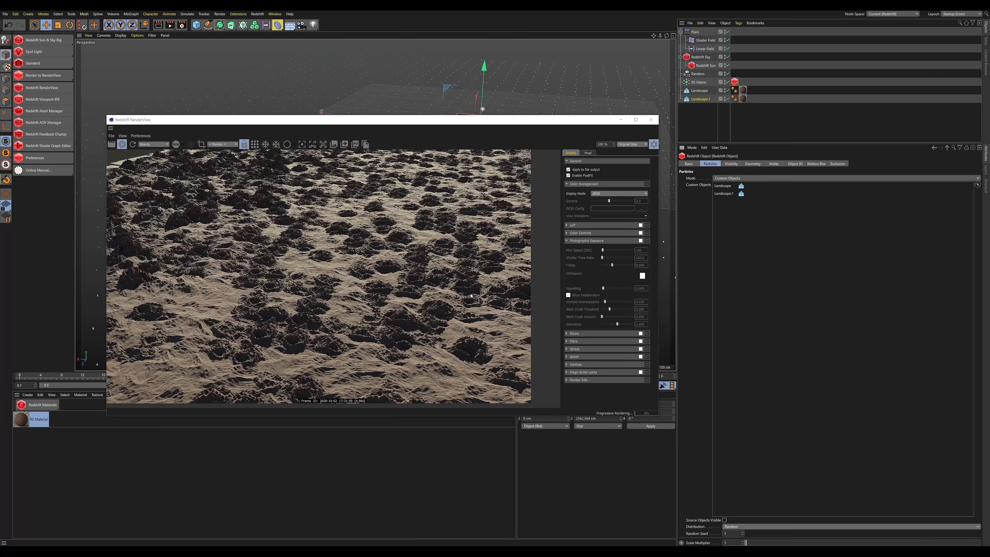
scroll(471, 295, "up", 3)
scroll(281, 209, "down", 5)
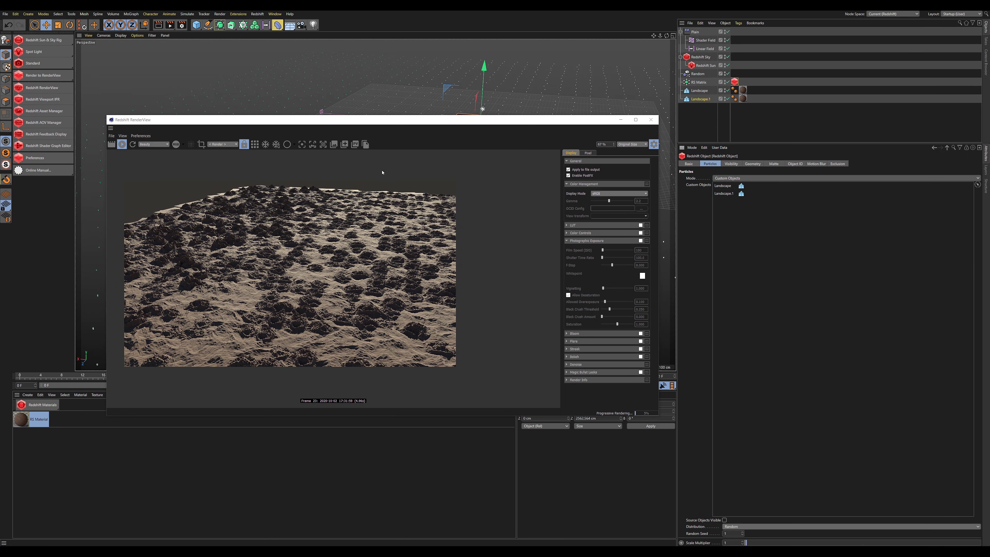
Step: Duplicate the flattened landscape, scale the copy up and raise its height into a tall mountain
left_click_drag(402, 124, 525, 181)
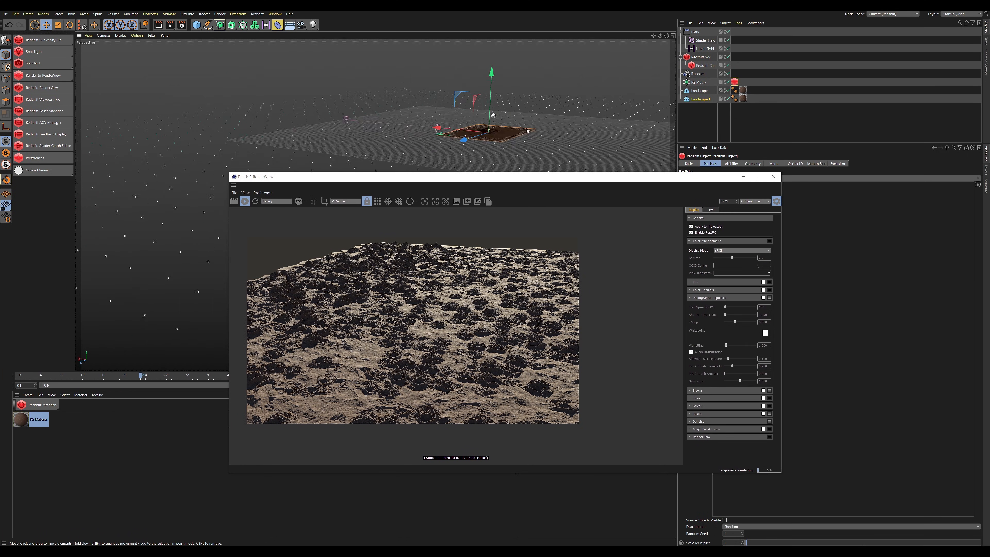
left_click_drag(513, 123, 509, 110, "alt")
left_click_drag(700, 99, 701, 108, "ctrl")
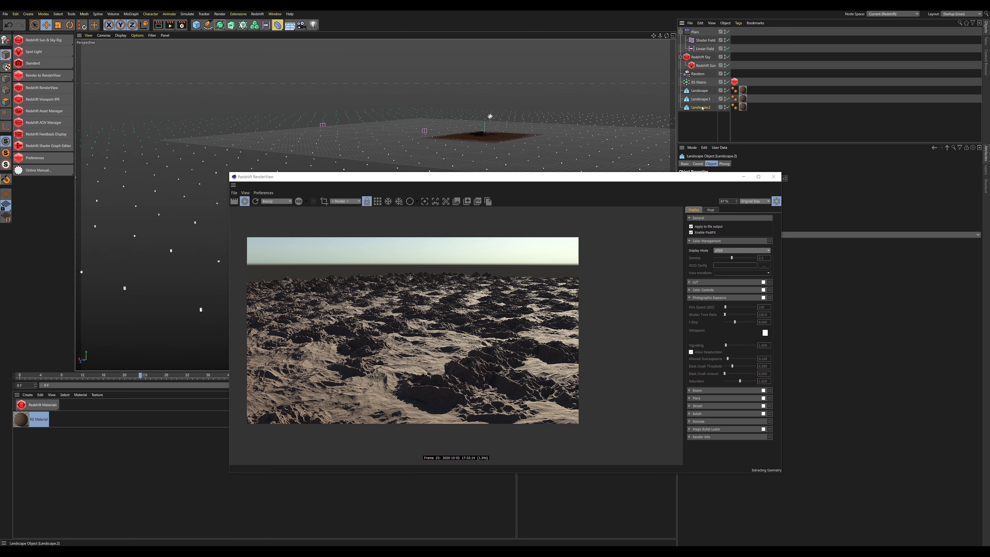
key("t")
left_click_drag(584, 113, 620, 112)
left_click_drag(485, 125, 493, 100)
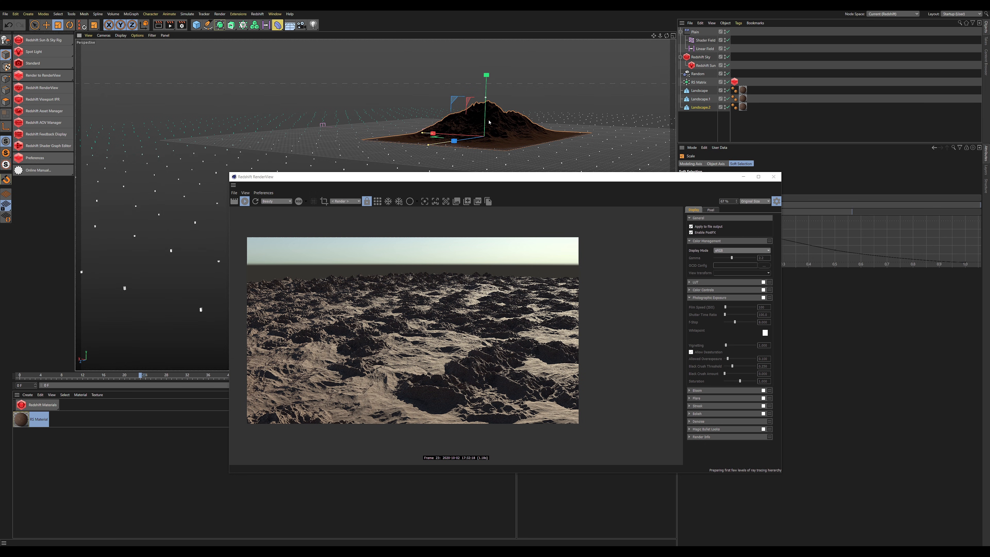
Step: Add the mountain landscape to the custom objects of the matrix's Redshift Object tag
left_click(734, 81)
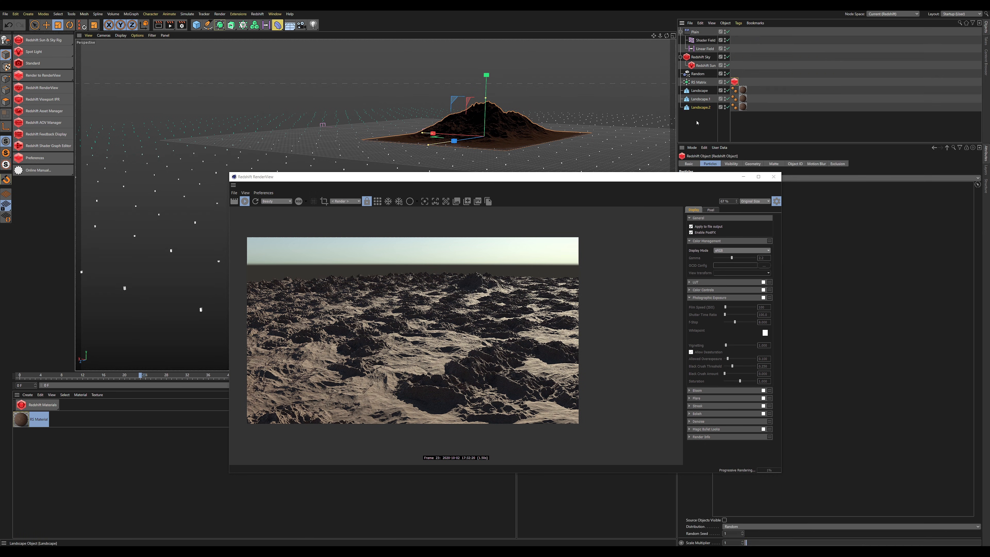
left_click_drag(573, 178, 451, 166)
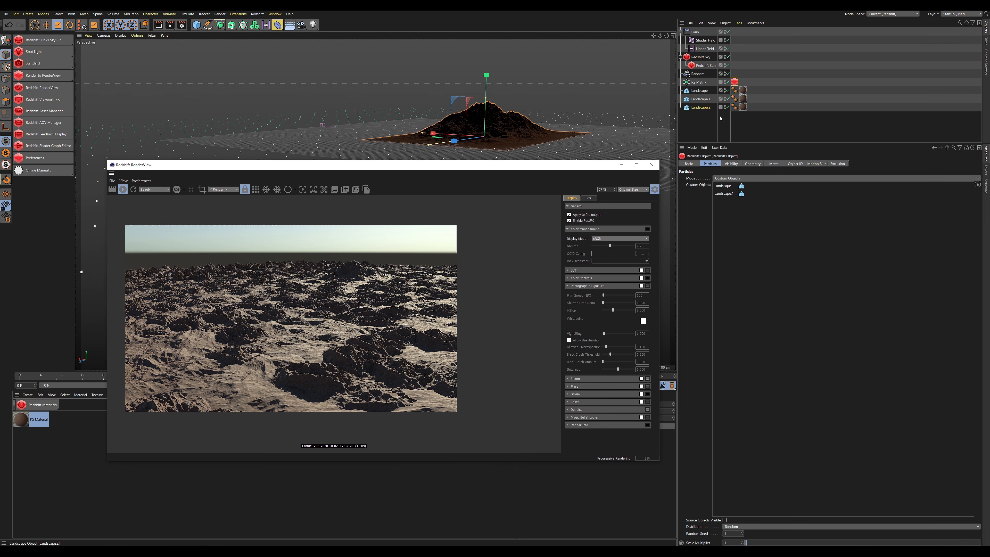
left_click_drag(724, 111, 731, 241)
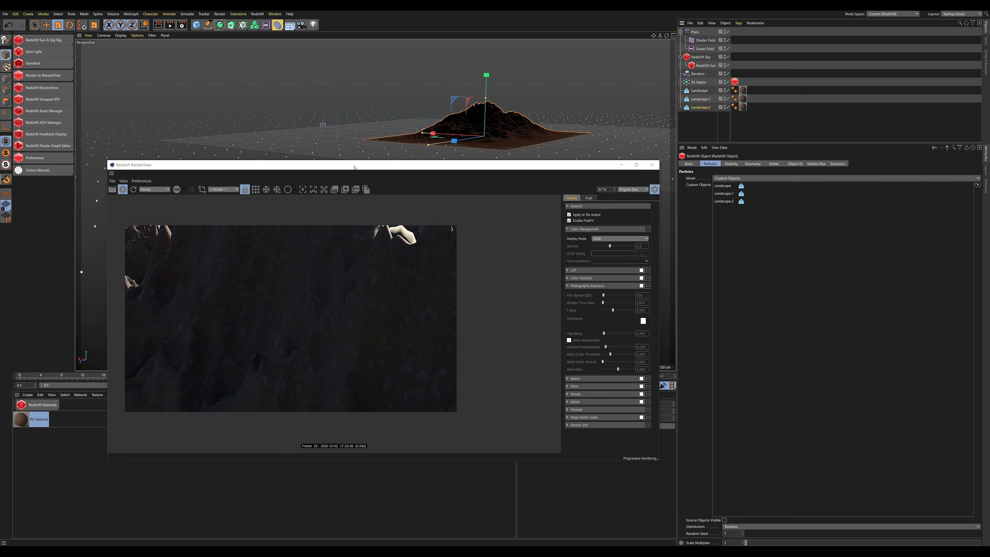
Step: Scale the mountain landscape down to reduce the oversized peaks across the terrain
left_click_drag(335, 165, 418, 207)
left_click_drag(523, 98, 506, 164, "alt")
right_click_drag(523, 97, 488, 224, "alt")
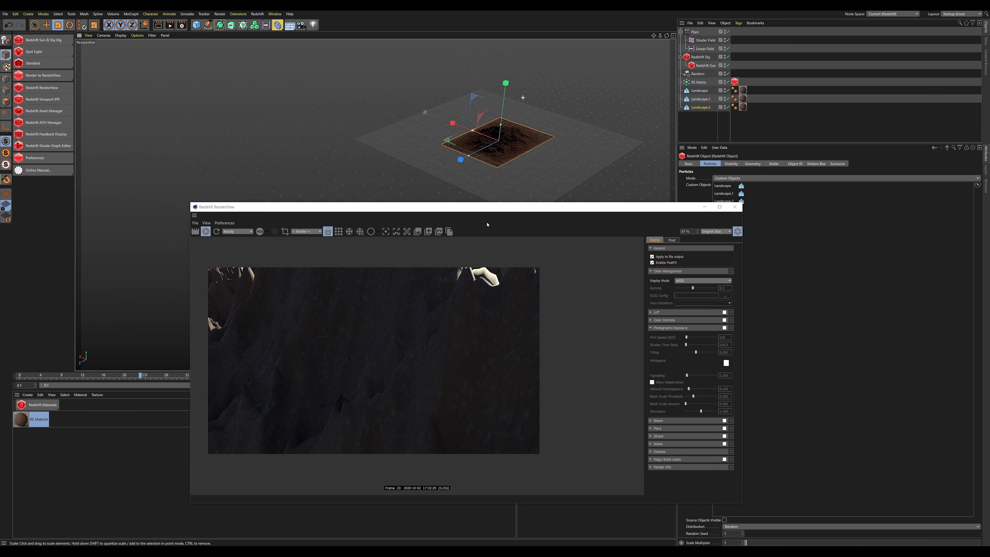
middle_click_drag(526, 142, 403, 141, "alt")
right_click_drag(403, 141, 409, 104, "alt")
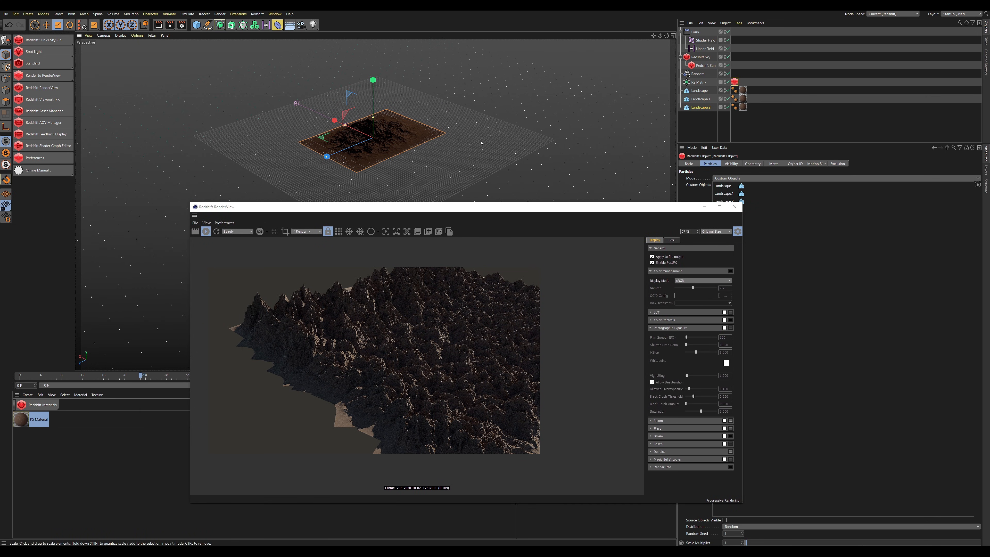
key("t")
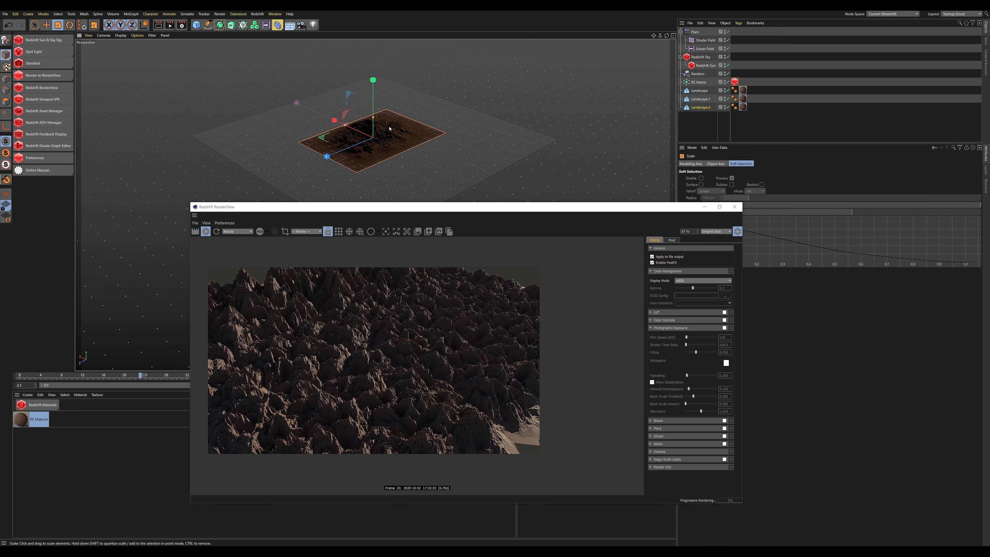
left_click_drag(368, 136, 262, 191)
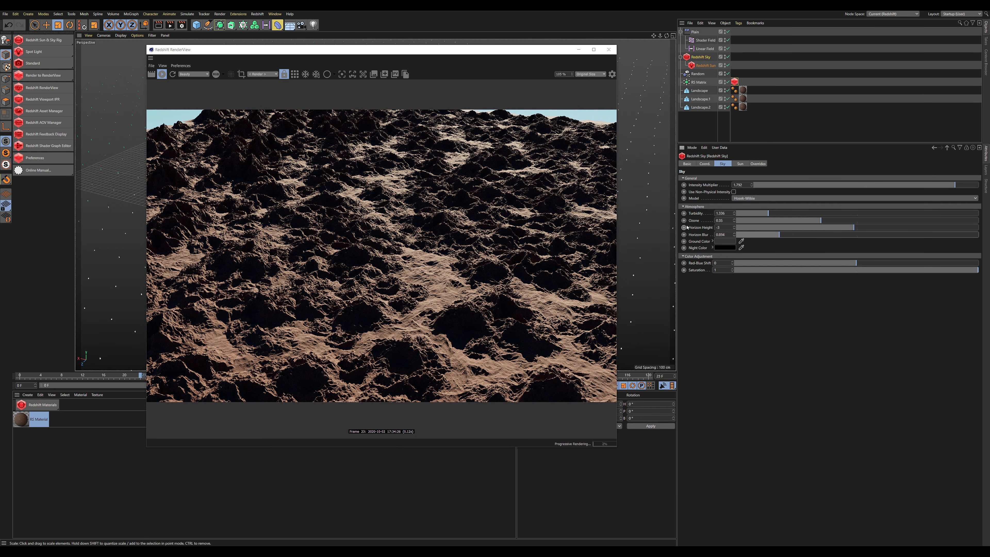
Step: Set the Redshift Sky's GI Intensity override to 2 and compare the shadowed areas in the render
left_click(758, 163)
type("2")
key("Return")
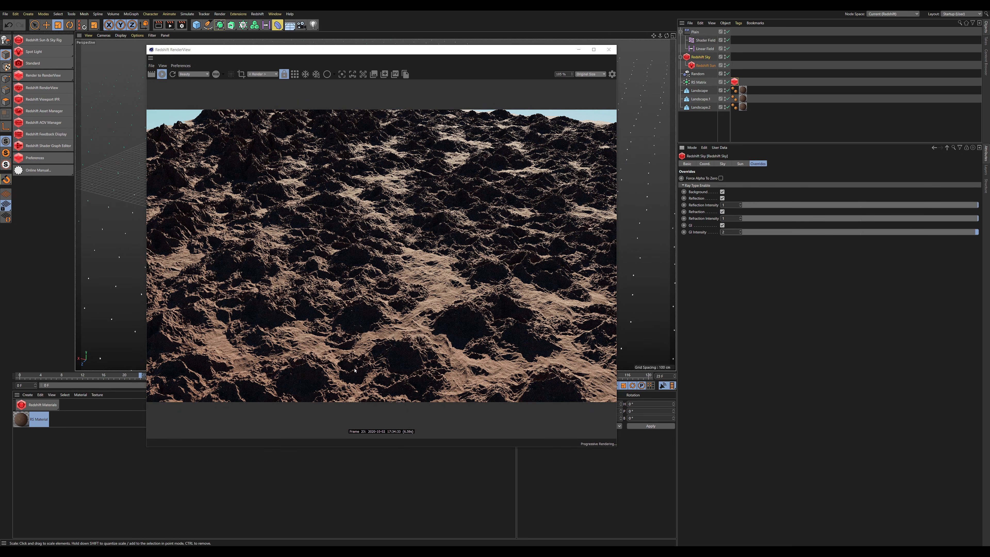
scroll(355, 368, "up", 10)
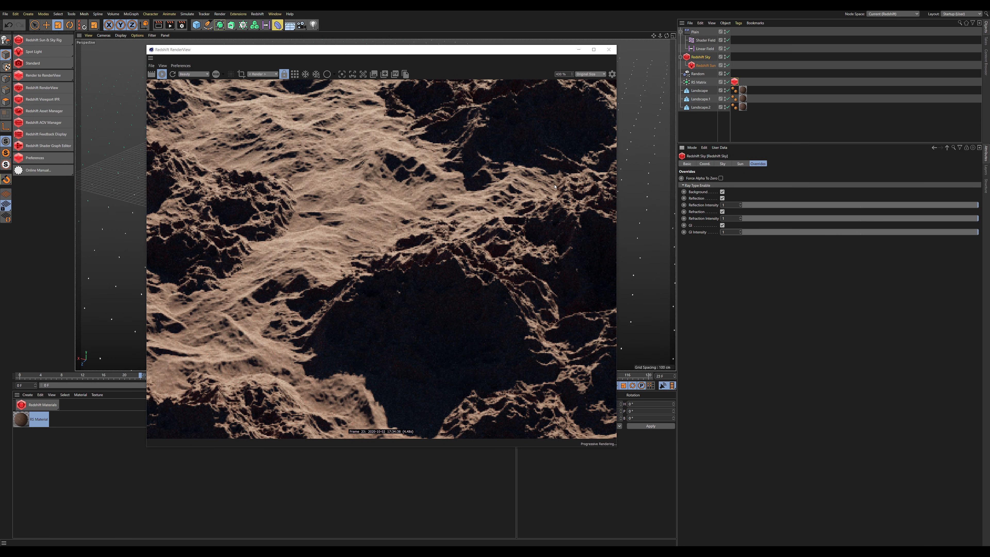
type("2")
key("Return")
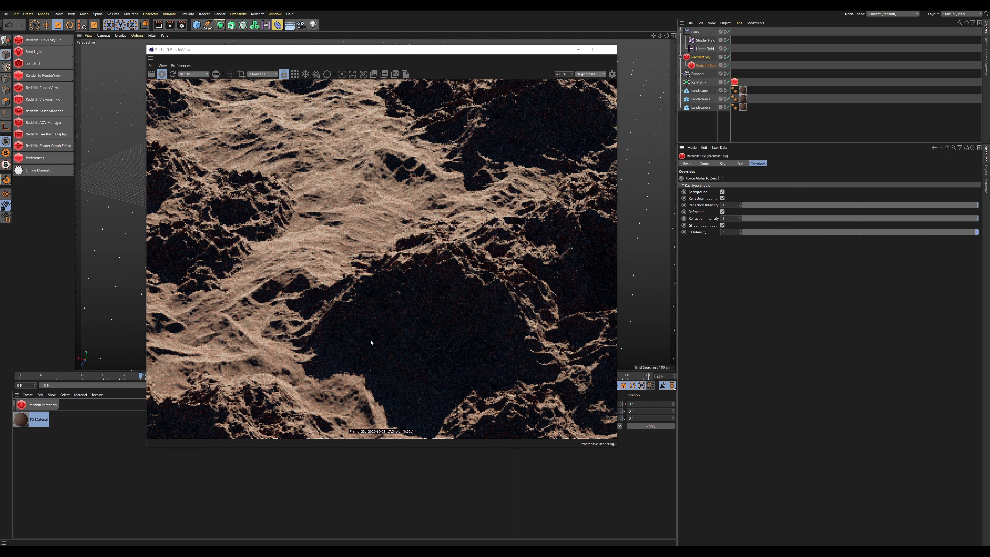
scroll(370, 342, "down", 10)
scroll(416, 313, "up", 1)
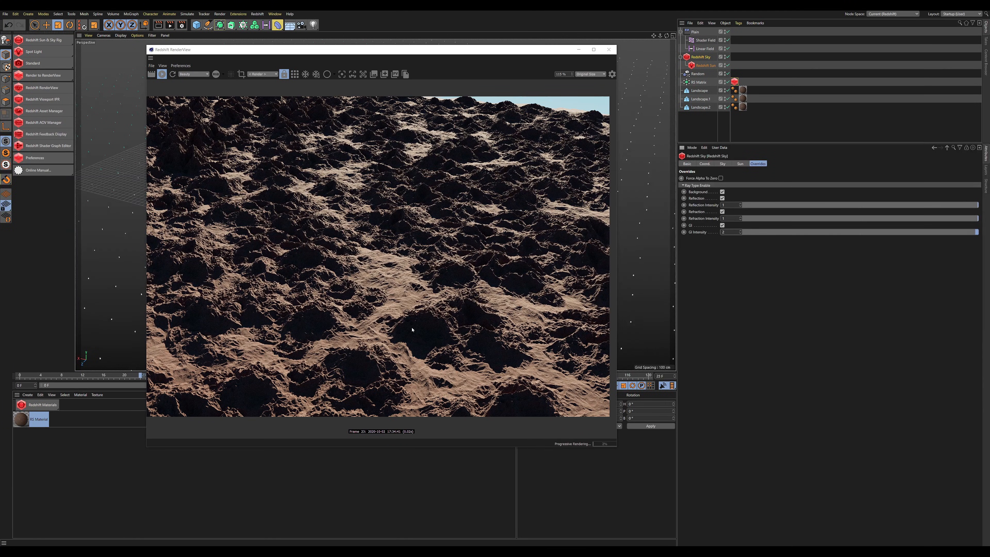
Step: Set the Redshift Sky's Sun Disk Scale to about 9.11 to soften the shadows
left_click(722, 164)
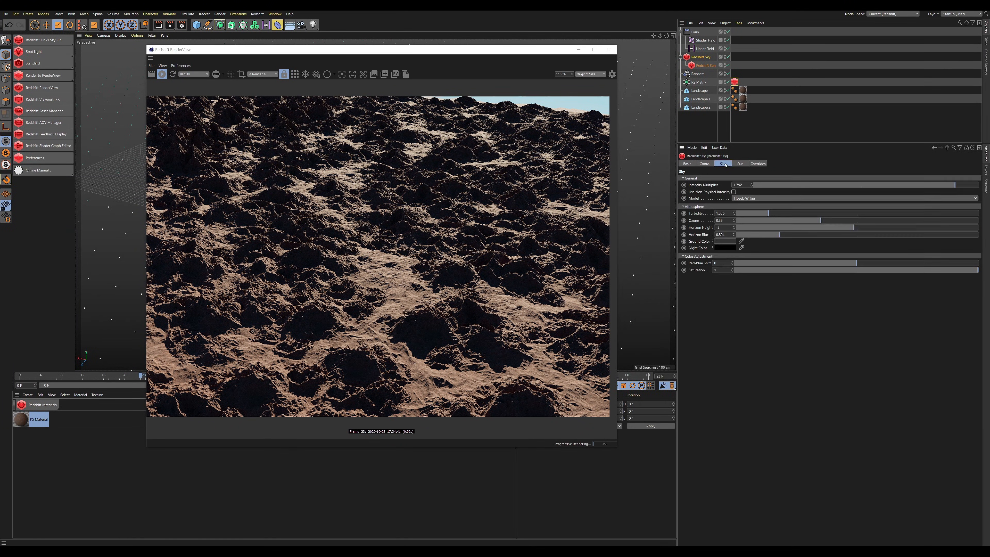
scroll(404, 359, "up", 10)
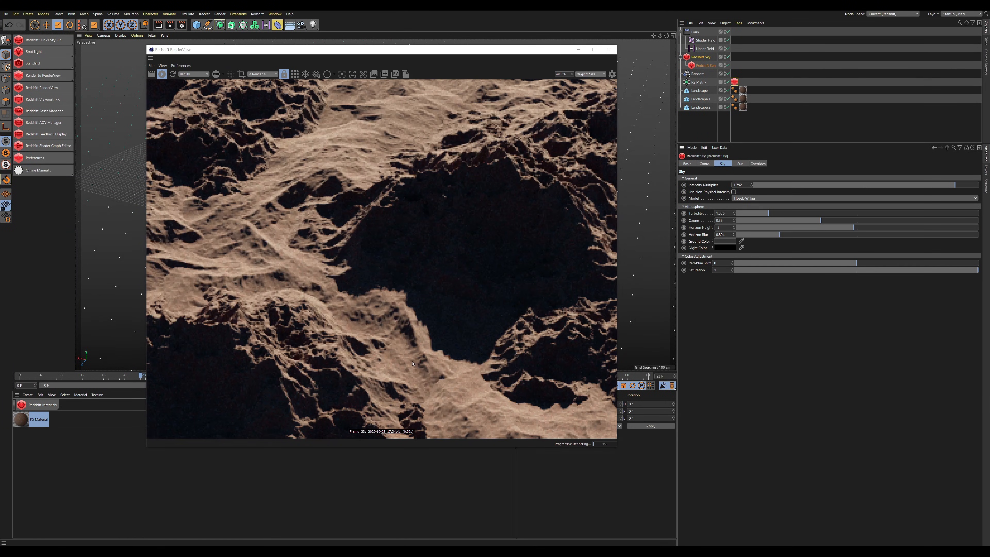
left_click(740, 164)
left_click(762, 206)
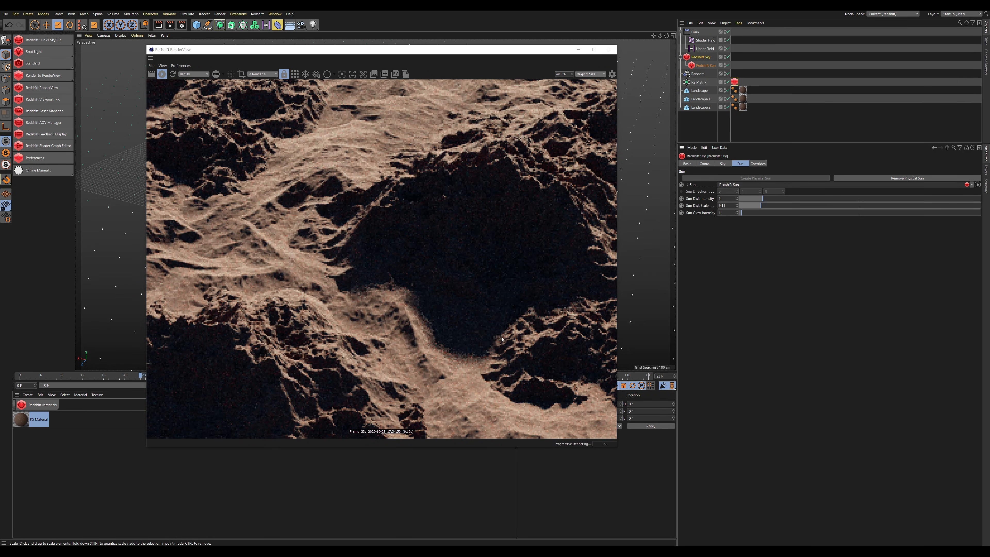
scroll(503, 339, "down", 10)
Step: Duplicate the Maxon Noise node in the RS Material's shader graph, placing the copy below the original
left_click_drag(350, 50, 699, 131)
mouse_move(366, 134)
left_mouse_down("alt")
mouse_move(383, 138)
mouse_move(366, 144)
left_mouse_up("alt")
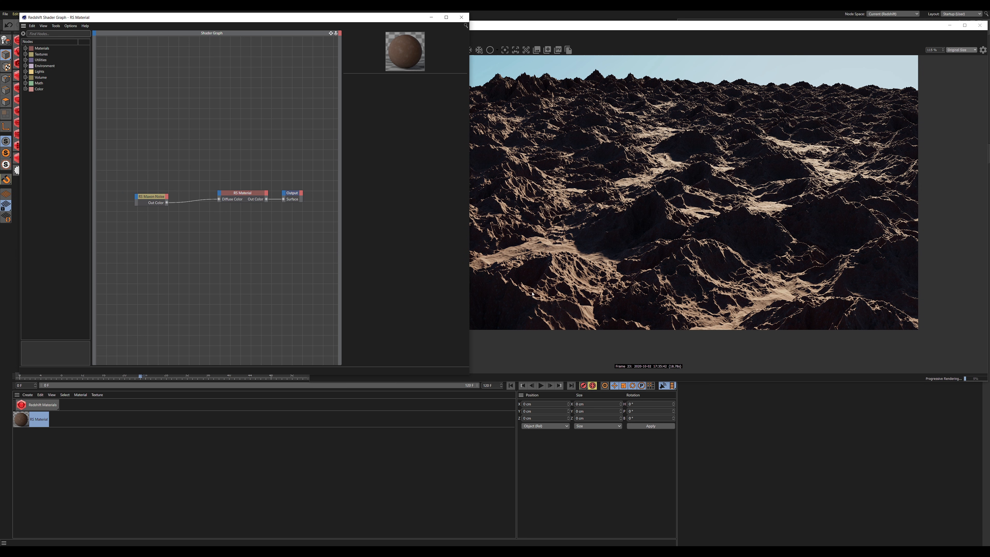
left_click(145, 198)
left_click_drag(150, 202, 154, 234)
Step: Add a Bump Map node fed by the duplicated noise and connect it to the RS Material's overall Bump Input
type("bump")
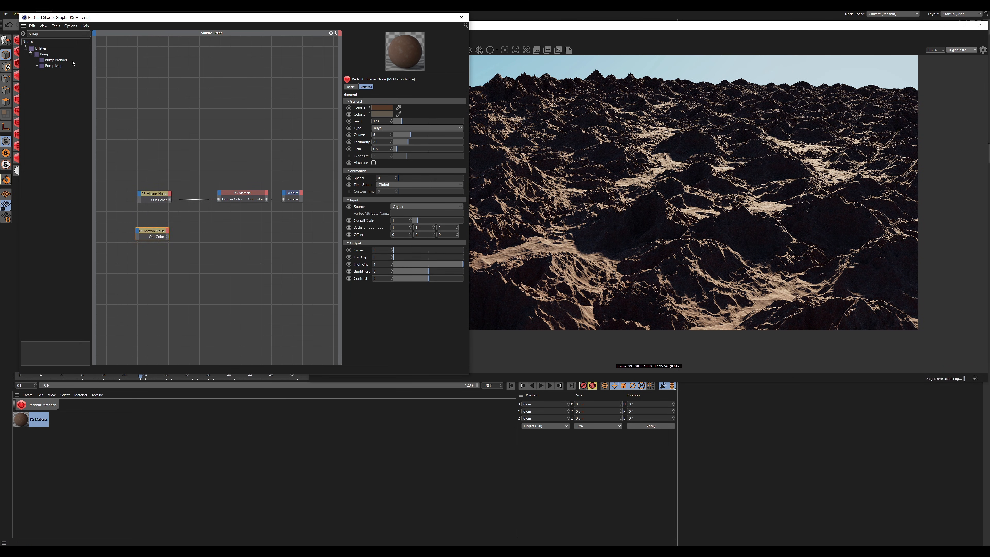
left_click_drag(42, 66, 219, 199)
mouse_move(264, 248)
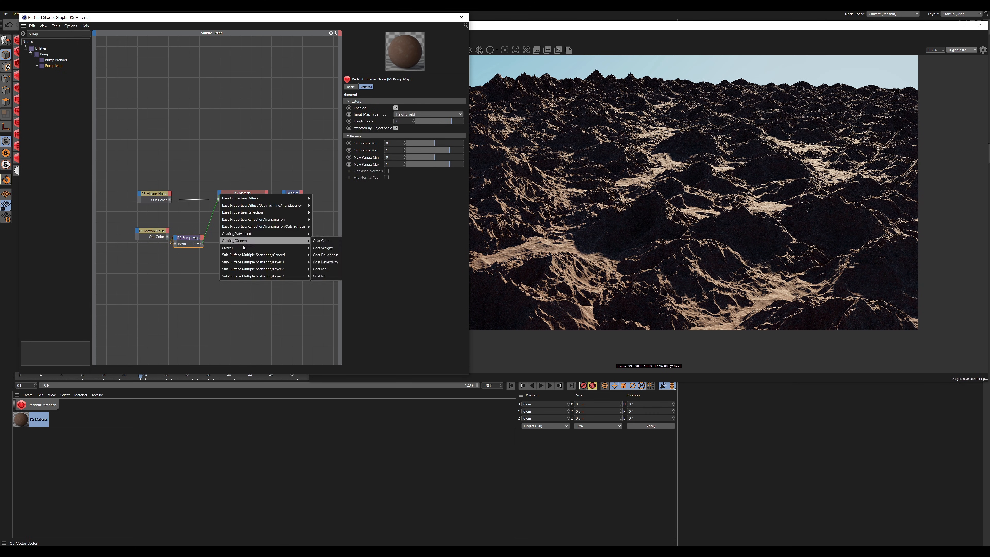
left_click(324, 268)
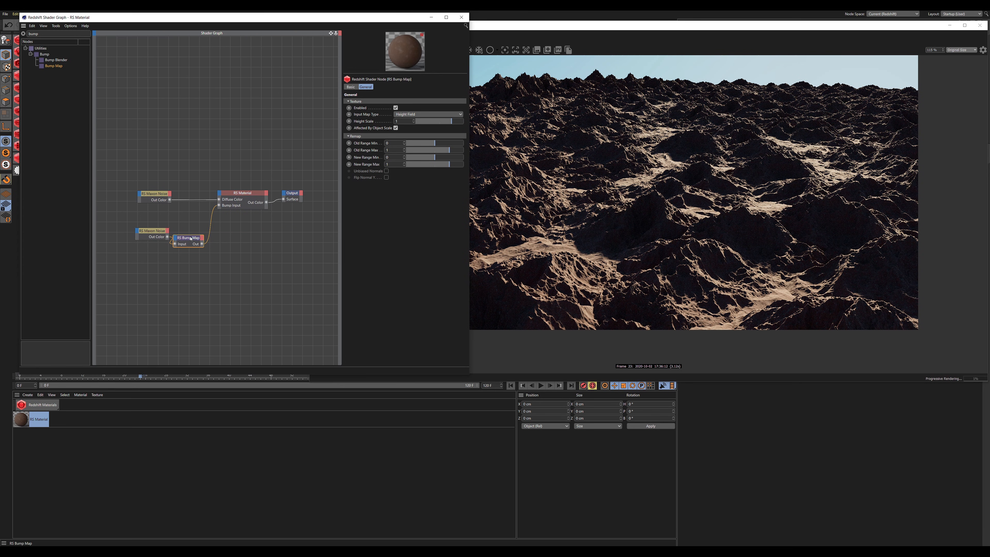
Step: Set the Bump Map's Height Scale to 50 and inspect the terrain's surface detail in the render
scroll(604, 287, "up", 4)
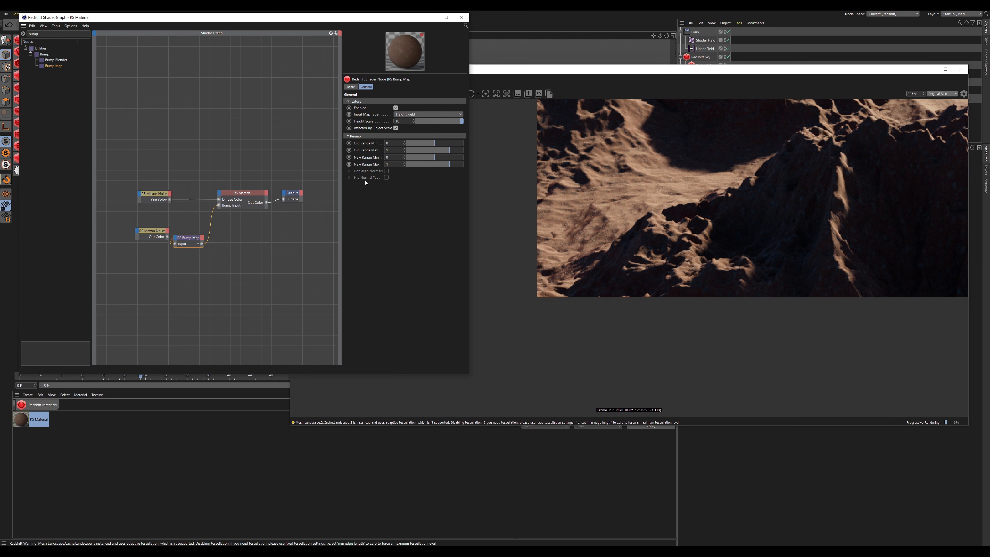
left_click_drag(404, 121, 43, 63)
type("50")
key("Return")
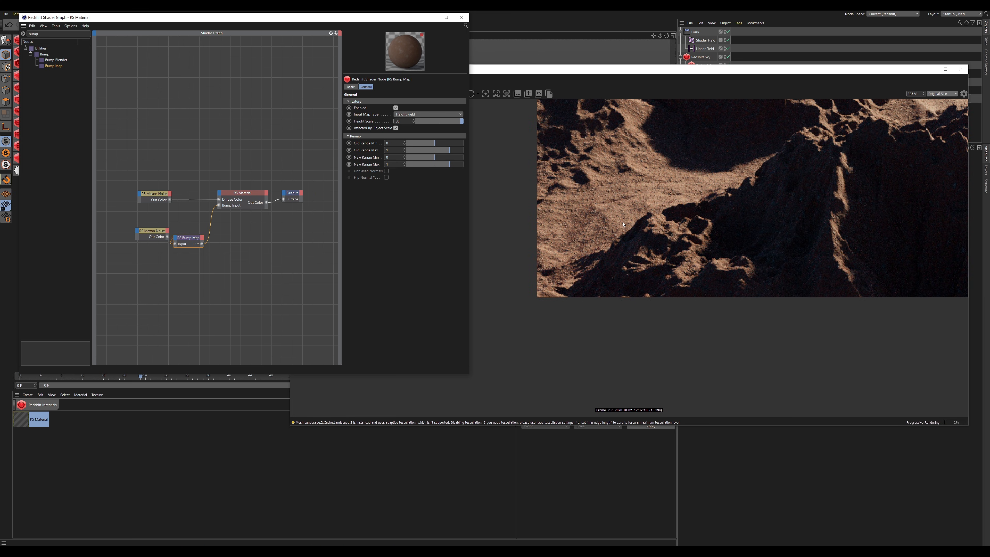
scroll(624, 224, "down", 3)
scroll(649, 201, "up", 1)
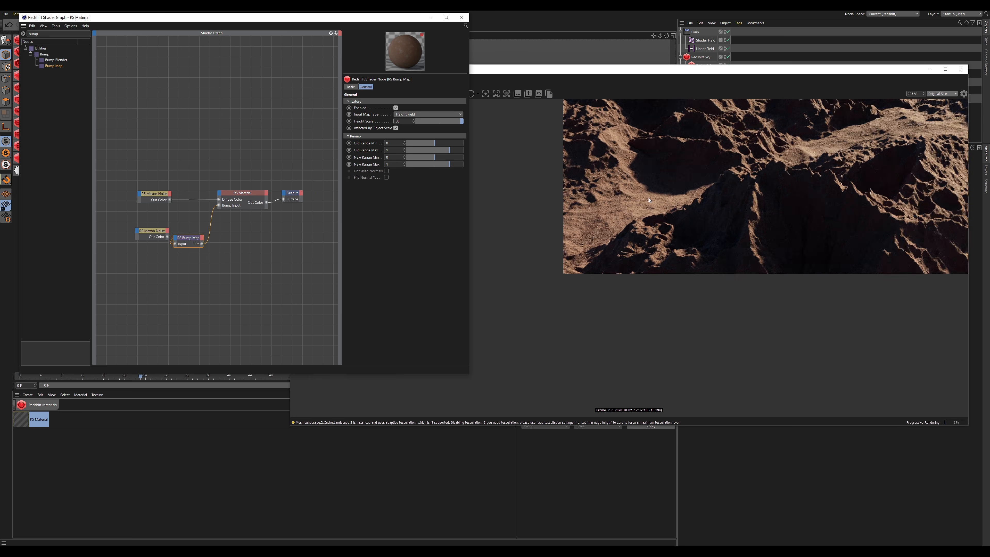
left_click_drag(819, 187, 729, 233)
left_click_drag(844, 181, 722, 217)
scroll(779, 217, "down", 3)
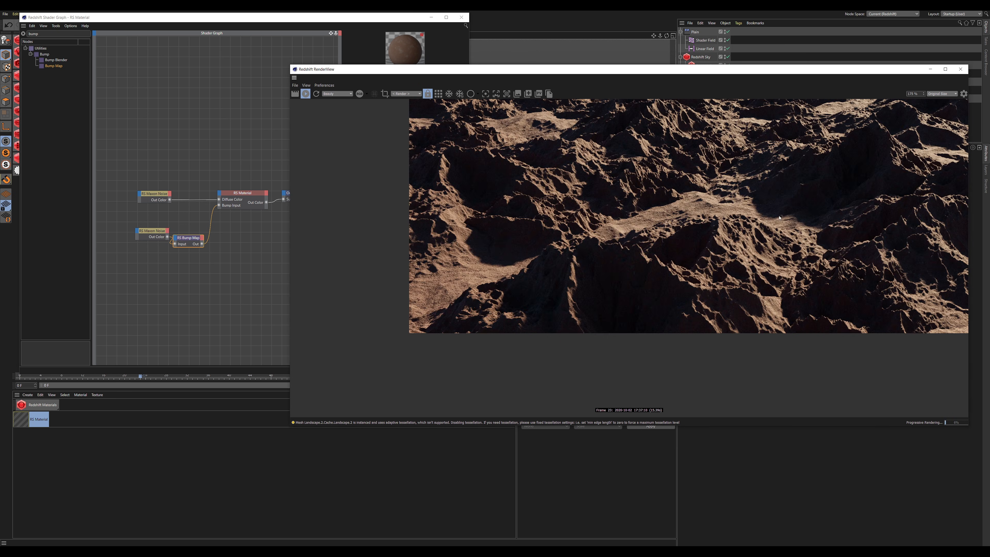
scroll(642, 258, "up", 2)
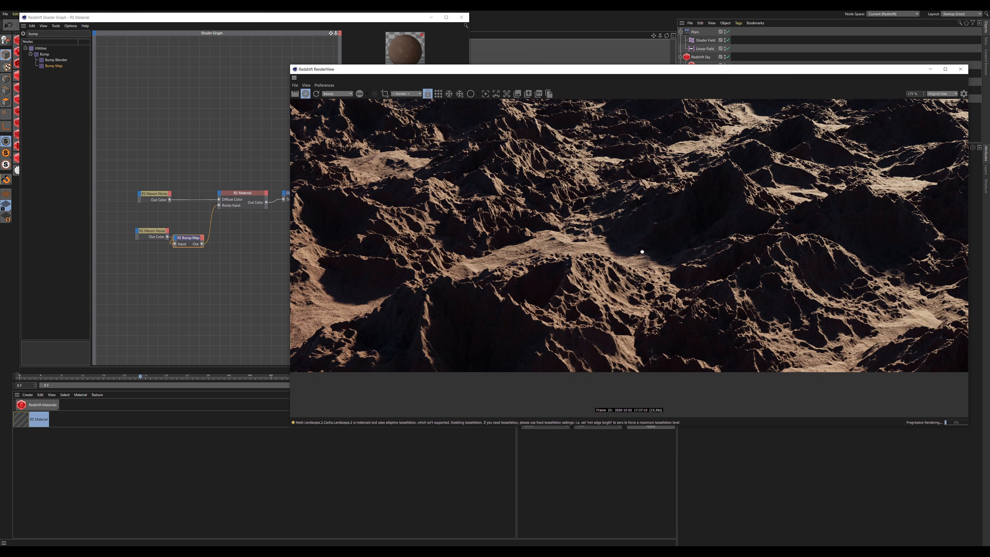
Step: Add a Displacement node below the Bump Map and connect it to the Output node's Displacement input
scroll(644, 248, "down", 3)
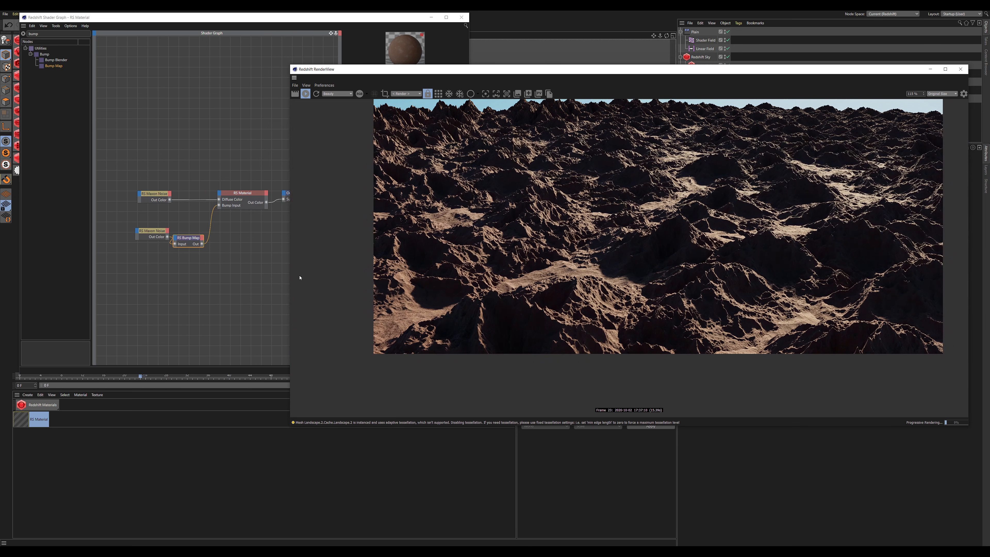
left_click(146, 297)
left_click_drag(187, 239, 194, 230)
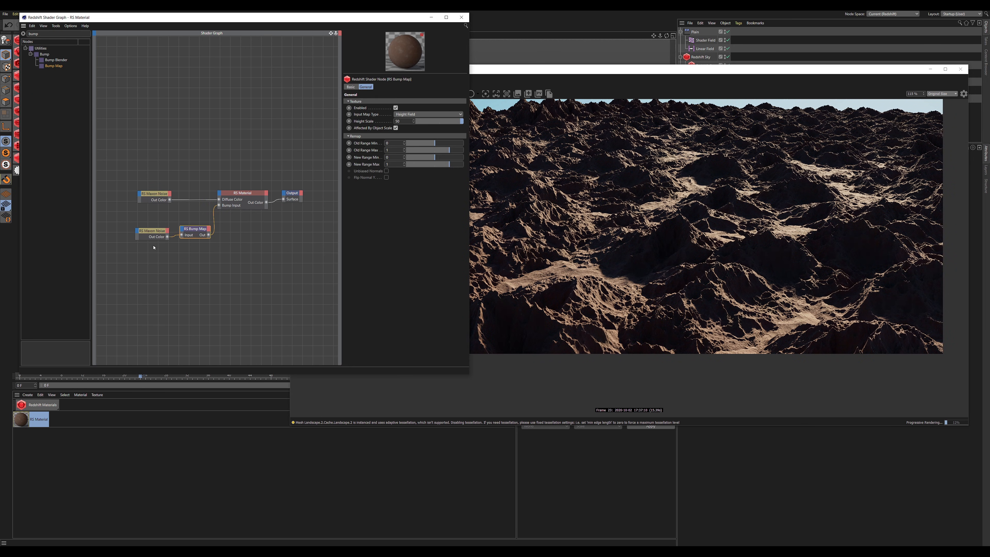
left_click(160, 248)
type("displ")
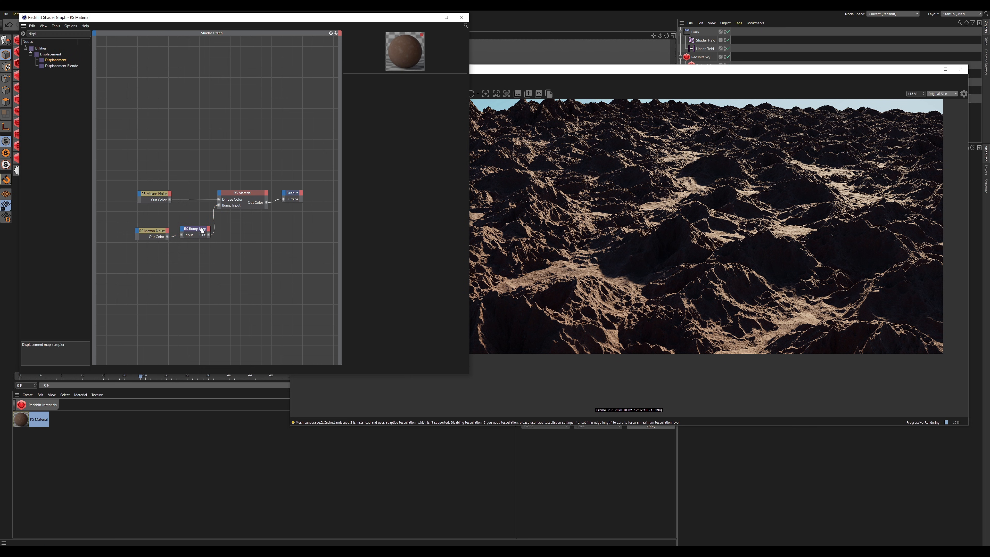
left_click_drag(239, 261, 286, 195)
left_click(296, 204)
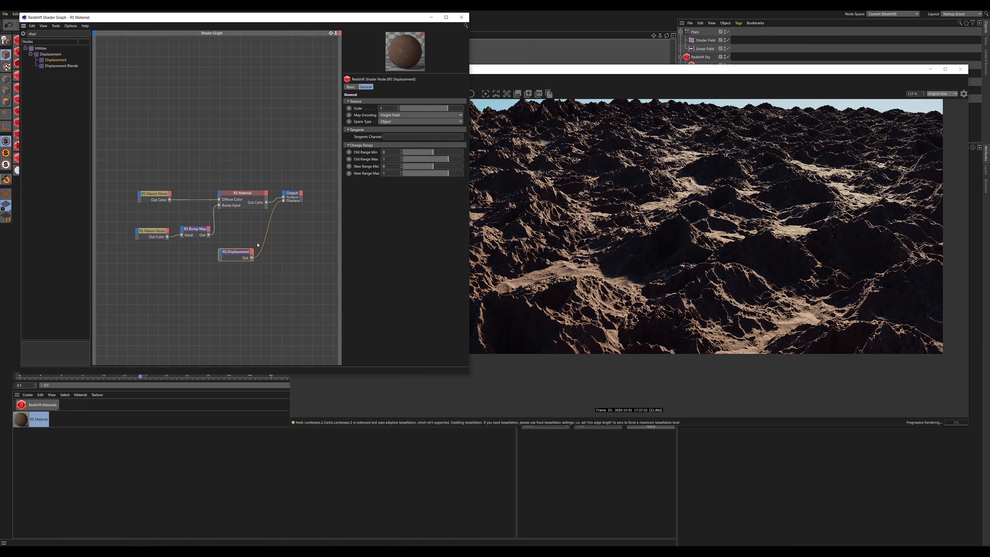
Step: Feed the second Maxon Noise into the Displacement node's Tex Map, set its Scale to 2, and inspect the rendered terrain
left_click_drag(158, 236, 224, 265)
left_click(255, 264)
left_click(236, 255)
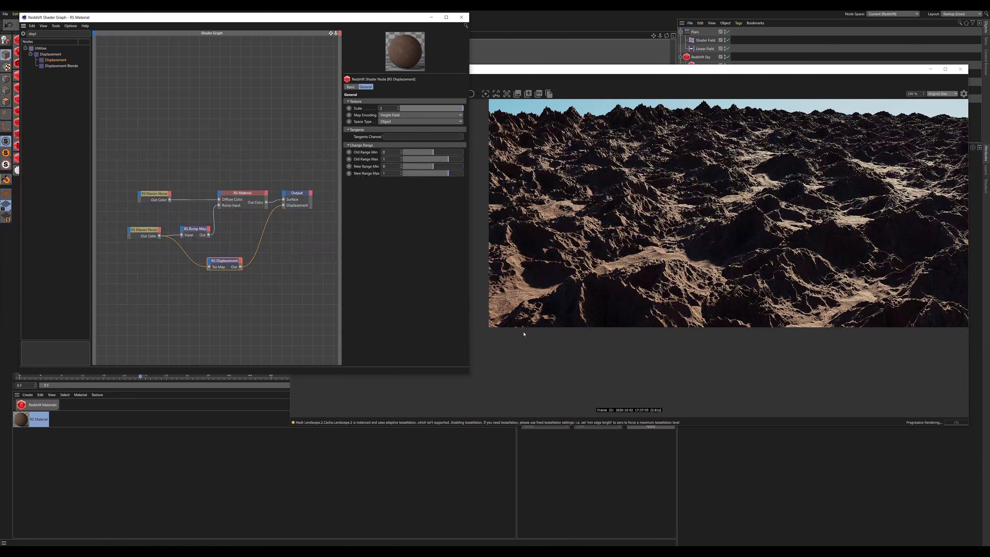
scroll(550, 326, "up", 4)
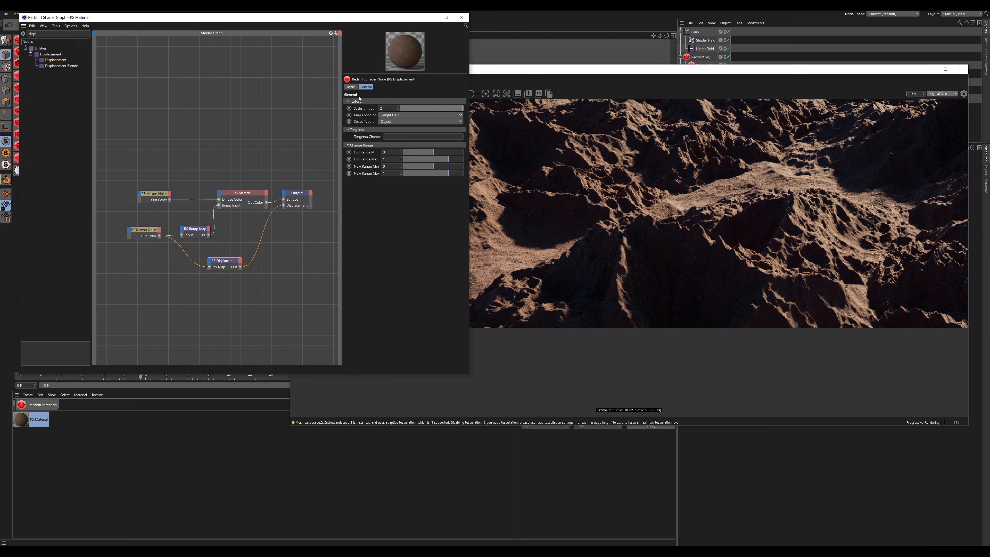
Step: Select the Redshift Object tags of all three landscapes and enter 5 in their geometry displacement settings
left_click_drag(599, 71, 307, 163)
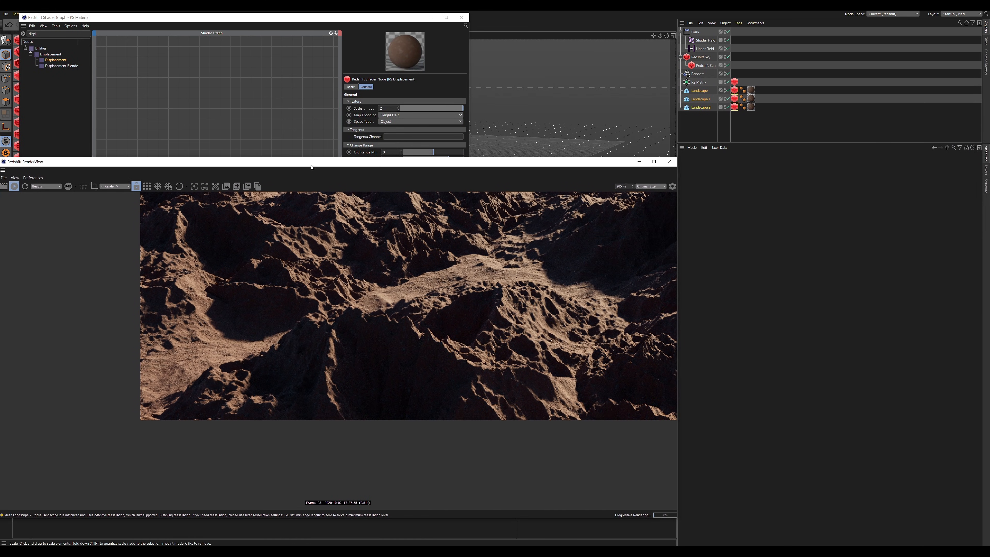
left_click(735, 89)
left_click(735, 98, "shift")
left_click(734, 107, "shift")
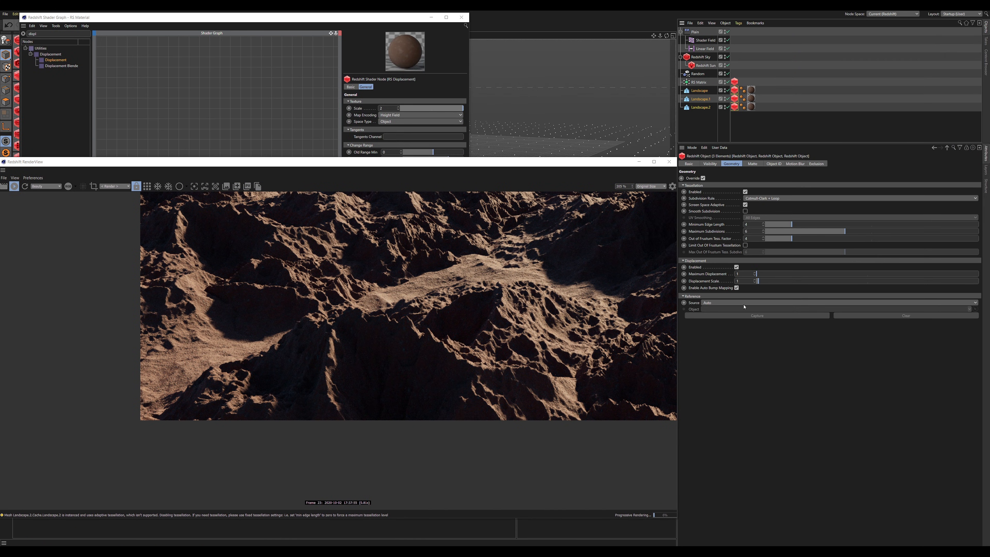
type("5")
key("Return")
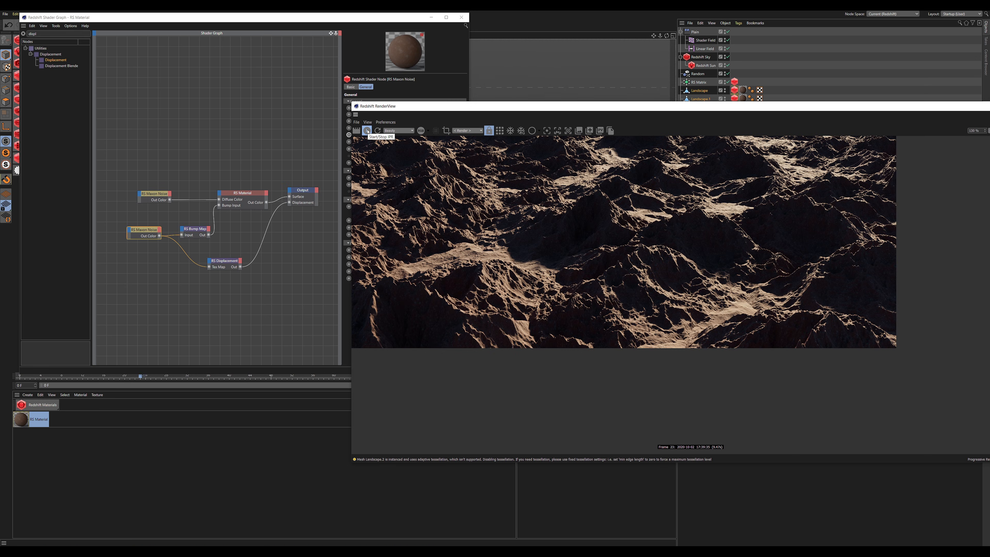
Step: Disconnect the displacement from the Output, wire the second Maxon Noise into its Surface input, and restart the live render to preview the noise
left_click(367, 130)
left_click_drag(224, 266, 218, 276)
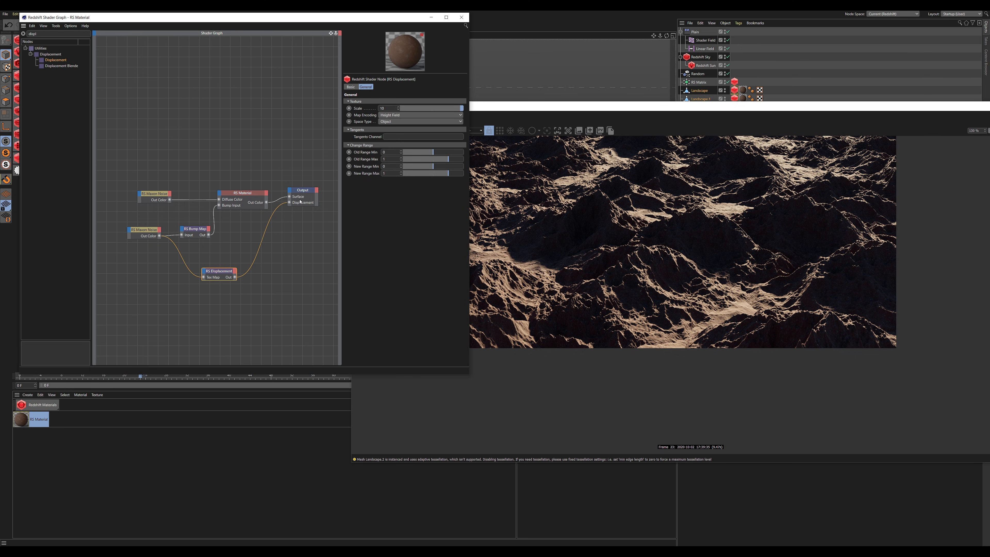
left_click_drag(304, 203, 253, 249)
left_click_drag(158, 236, 290, 197)
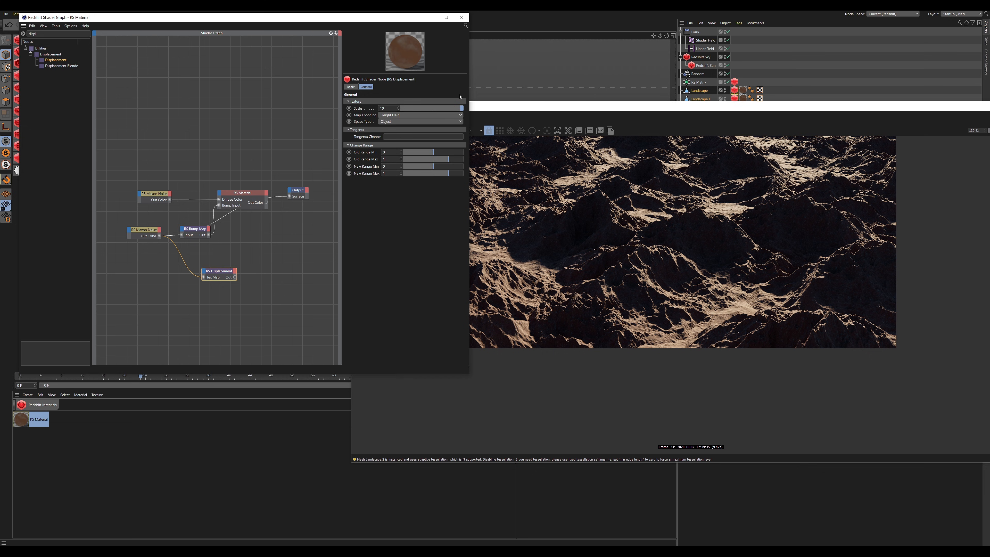
left_click(483, 108)
left_click(366, 131)
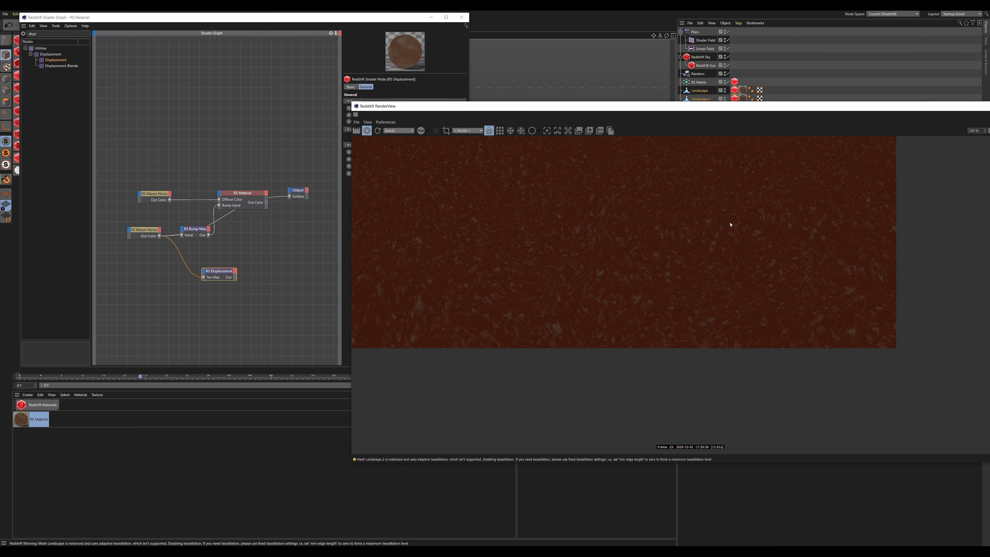
Step: Set the second Maxon Noise's Overall Scale to about 3 and its Contrast to about 0.718
left_click(144, 236)
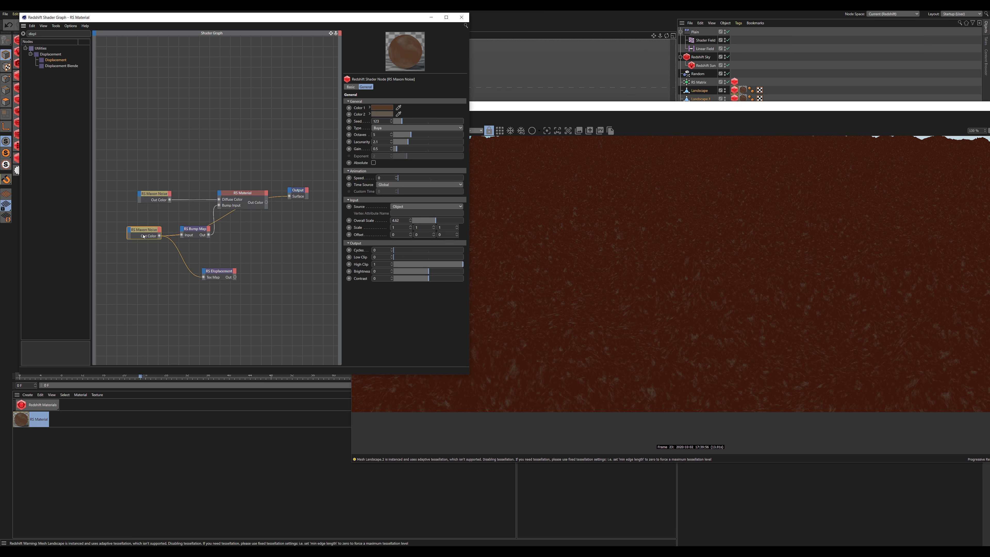
left_click_drag(411, 221, 427, 223)
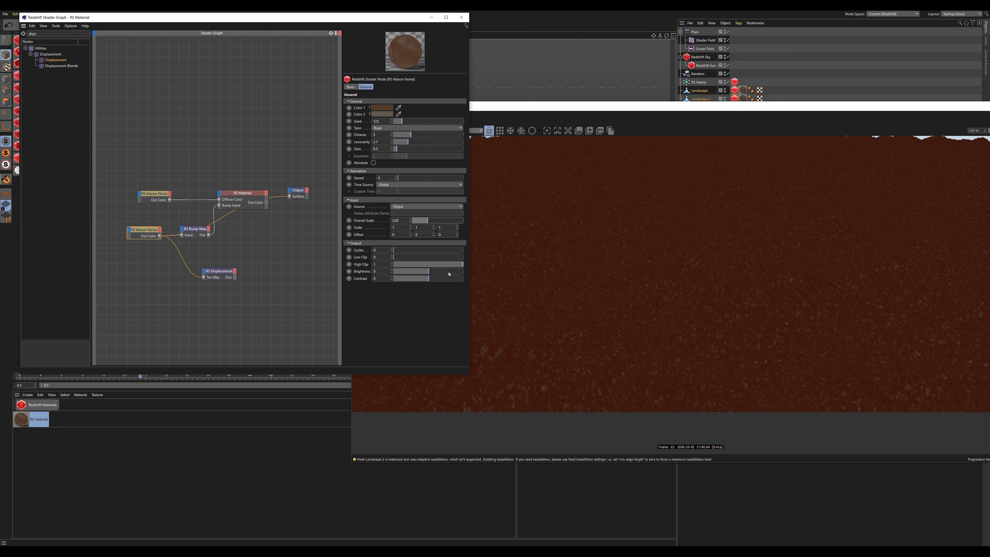
left_click(454, 280)
Step: Change the second Maxon Noise's Color 1 to white and Color 2 to black
left_click(377, 107)
left_click(370, 121)
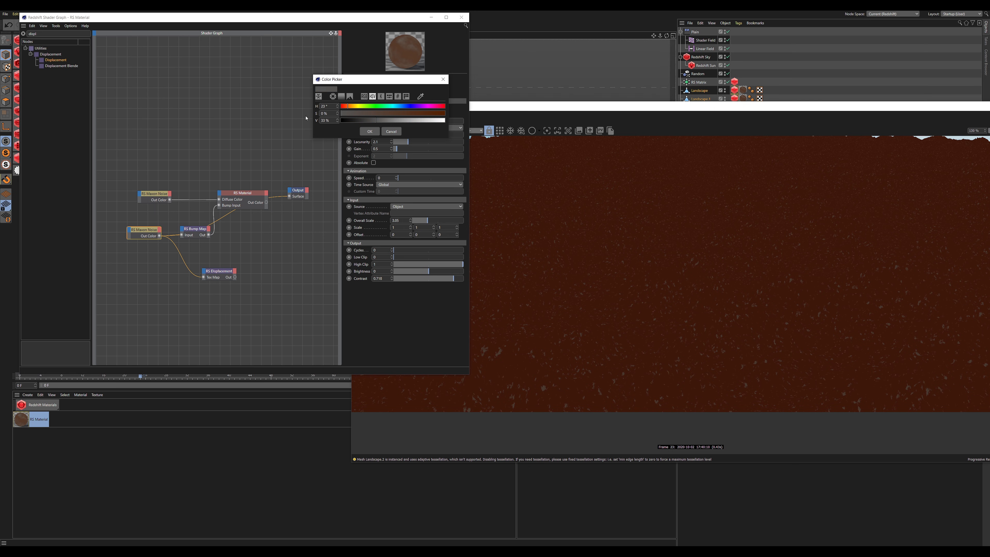
left_click(380, 121)
left_click(369, 131)
left_click(381, 115)
left_click_drag(381, 117, 344, 126)
left_click(373, 136)
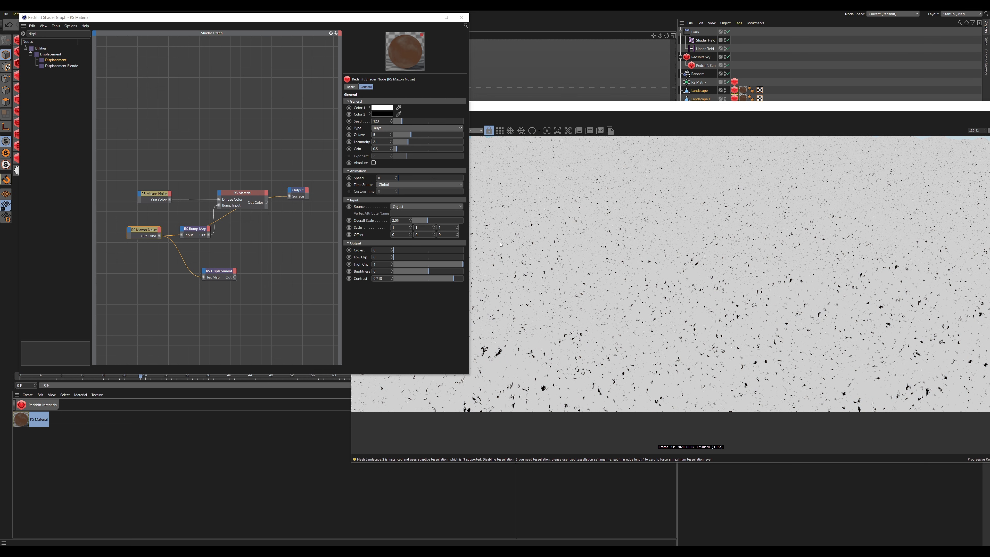
Step: Lower the noise's Contrast to about 0.35, then reconnect the RS Material and the Displacement node to the Output
left_click_drag(437, 278, 441, 279)
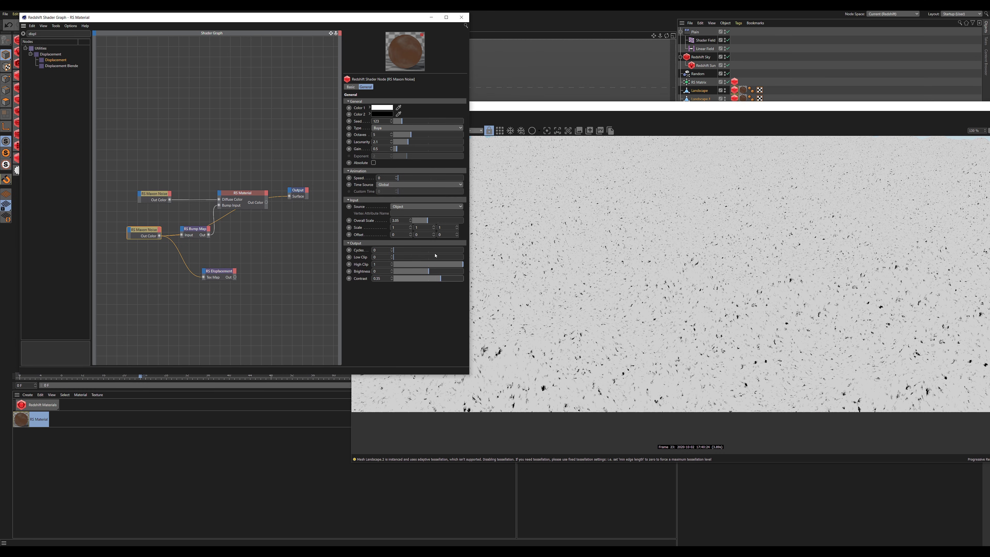
left_click_drag(235, 277, 292, 194)
left_click(303, 195)
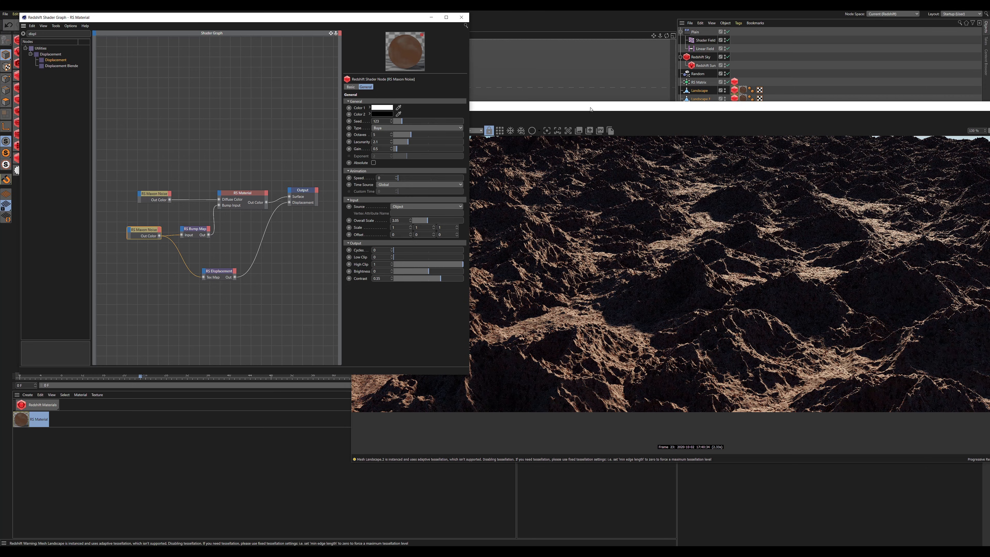
Step: Inspect the displaced terrain up close and set the Displacement node's Scale to 2
left_click_drag(590, 107, 557, 92)
scroll(434, 367, "up", 3)
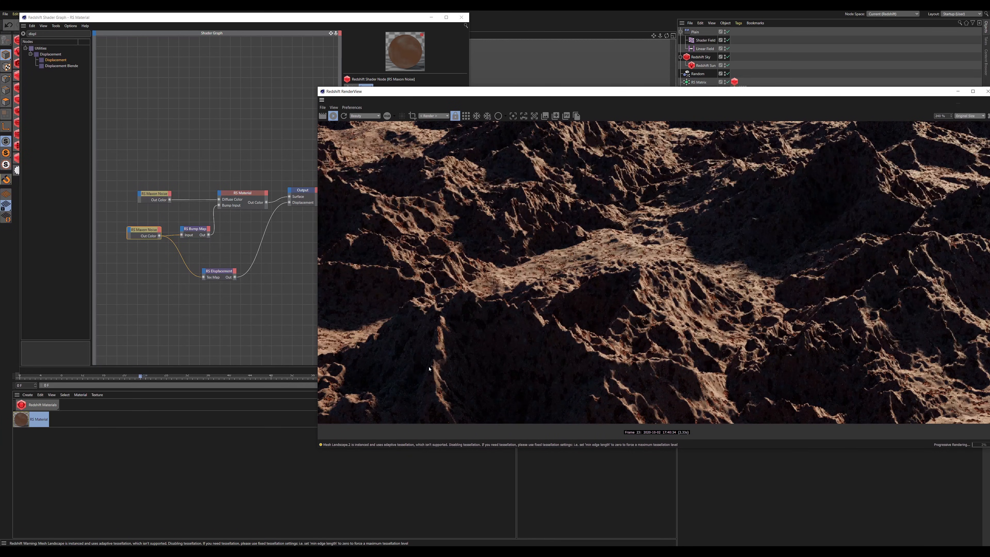
scroll(584, 304, "down", 3)
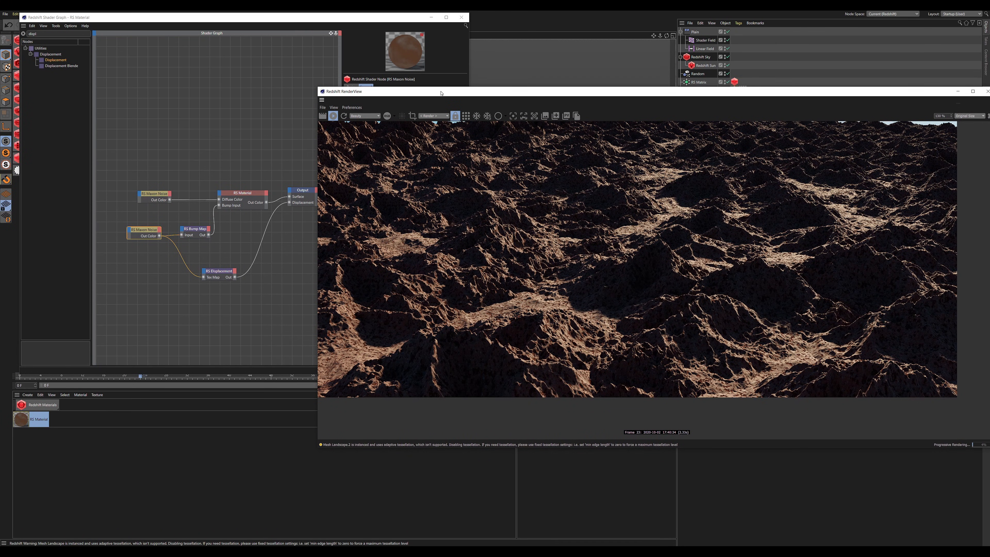
left_click(219, 272)
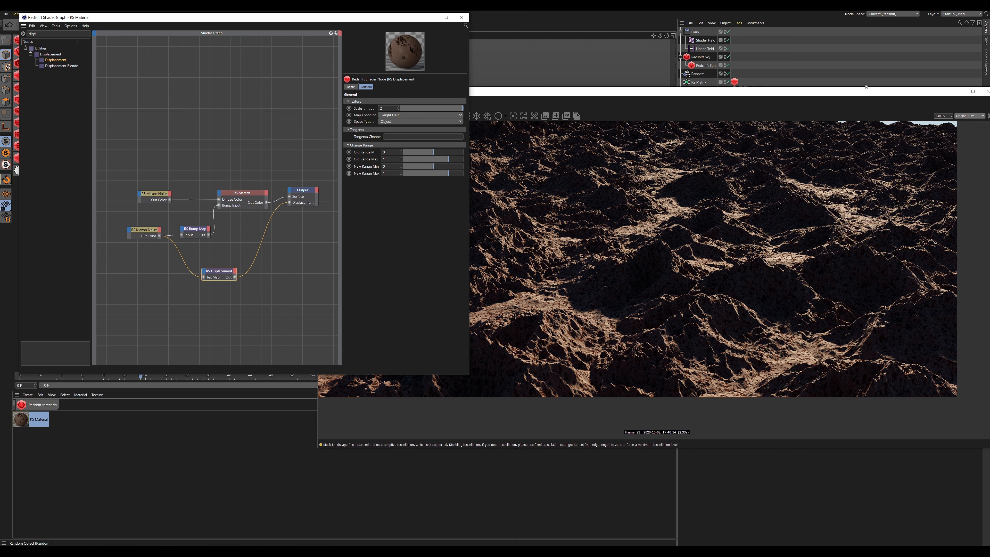
left_click_drag(827, 94, 605, 78)
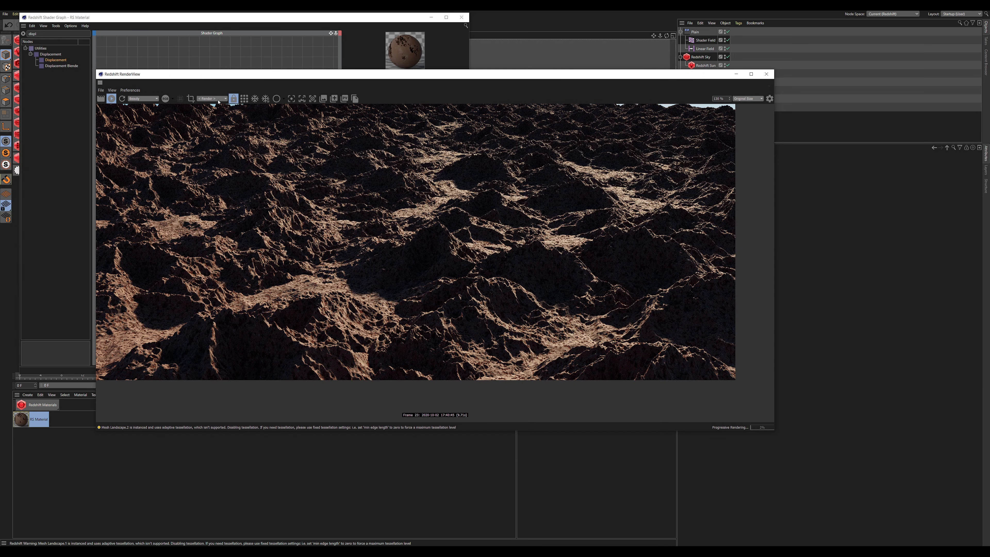
left_click_drag(270, 76, 523, 75)
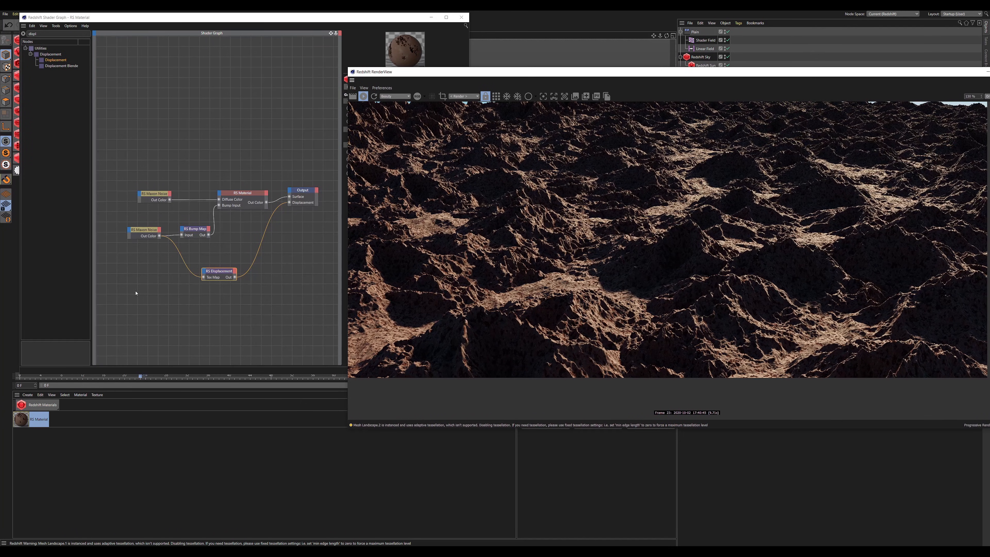
Step: Set the displacement noise's Contrast to about 0.13 and invert its colors, with Color 1 black and Color 2 white
left_click(153, 230)
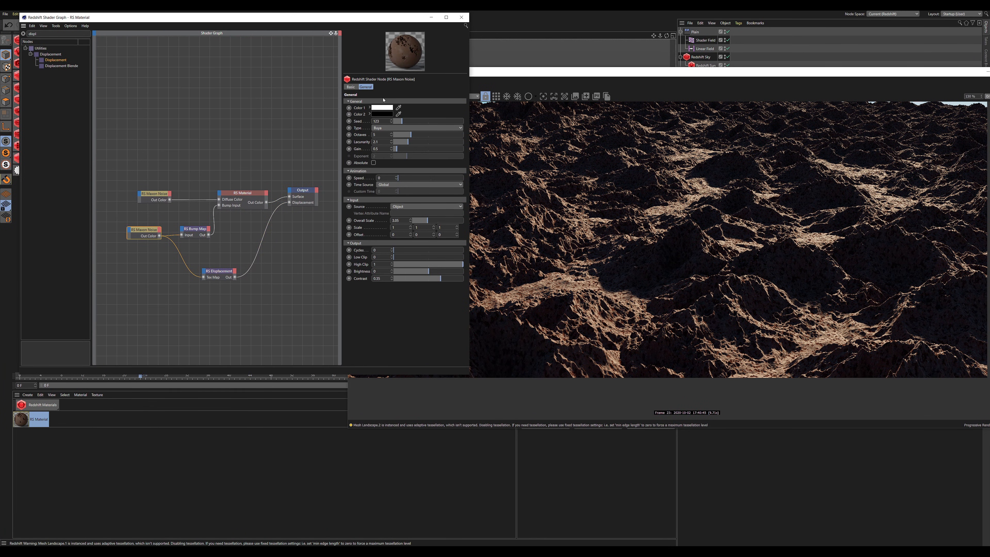
left_click_drag(440, 277, 432, 278)
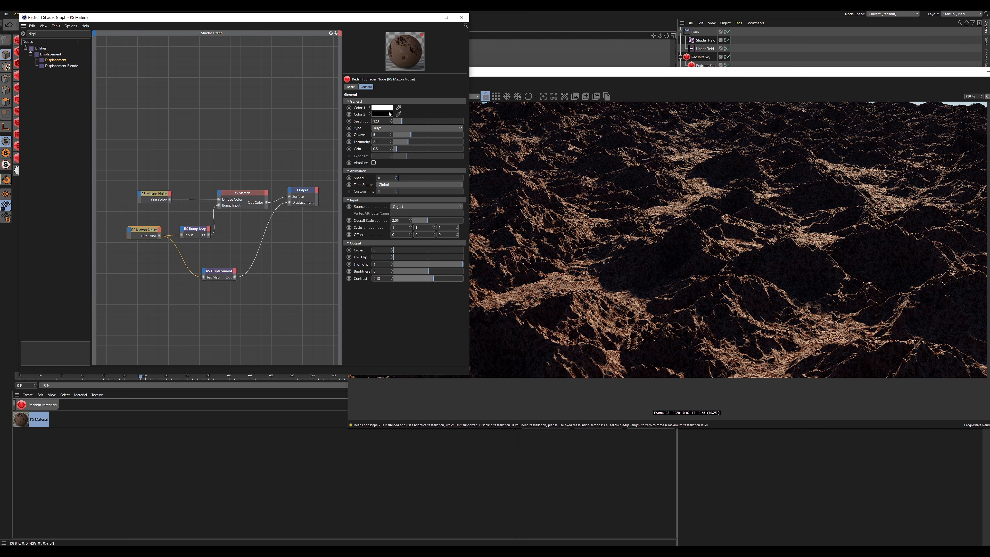
left_click(391, 116)
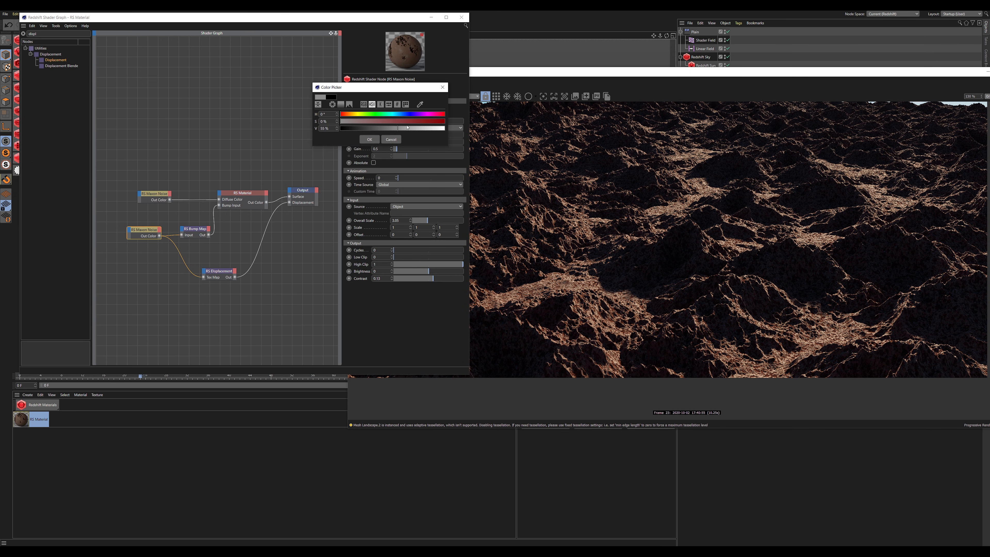
left_click(372, 141)
left_click(387, 107)
left_click(351, 119)
left_click(366, 130)
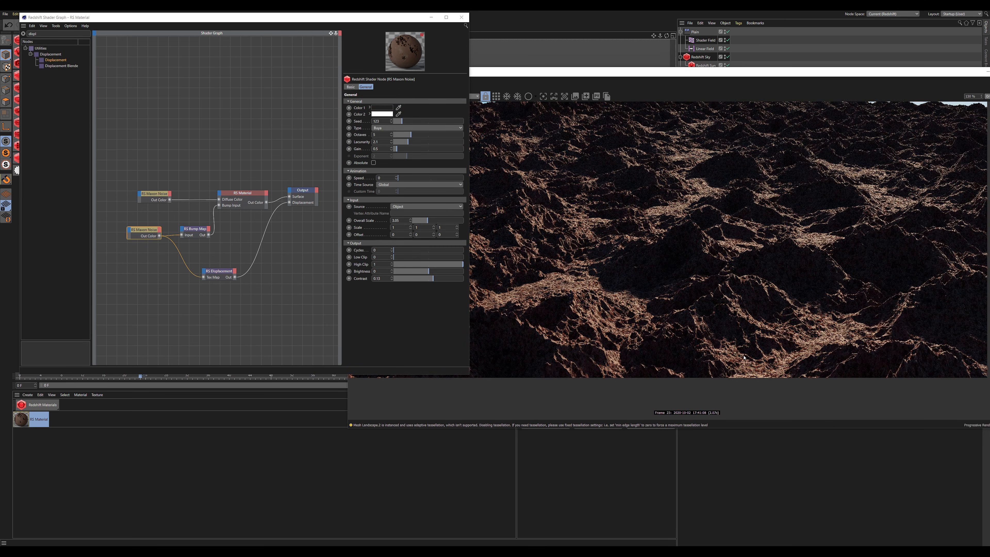
Step: Set the displacement noise's Overall Scale to about 5.13 and check the surface detail in the render
scroll(744, 358, "up", 5)
scroll(755, 362, "down", 6)
scroll(645, 336, "up", 6)
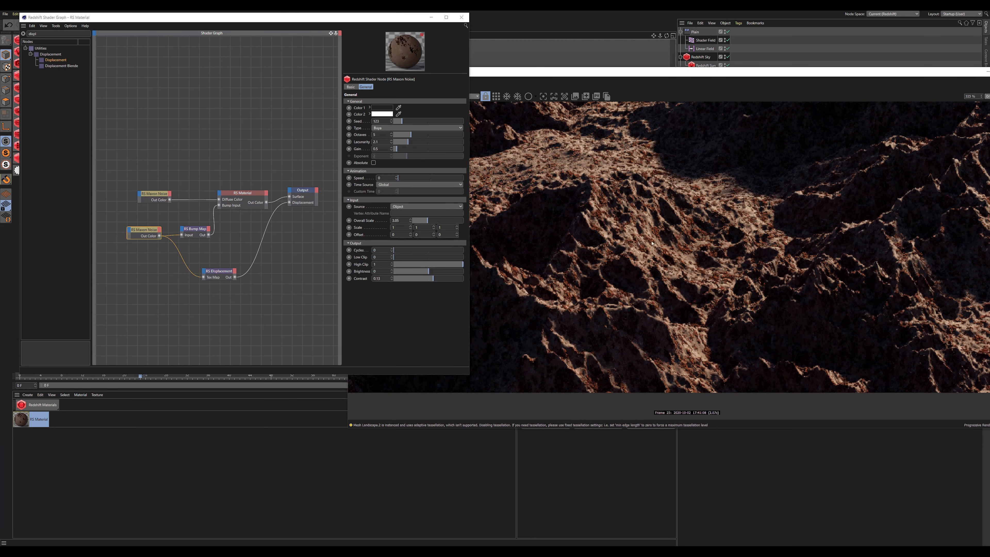
scroll(671, 222, "down", 4)
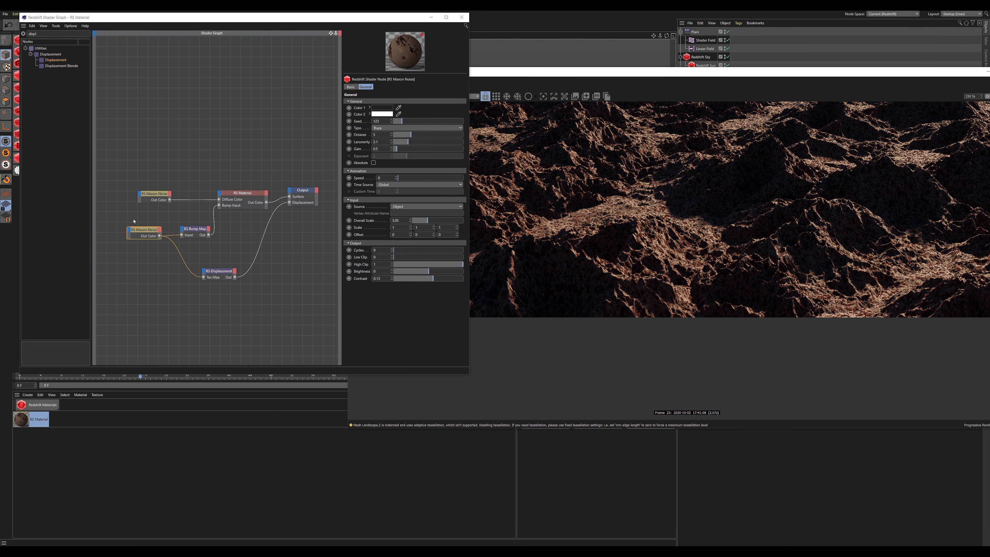
left_click_drag(427, 221, 439, 223)
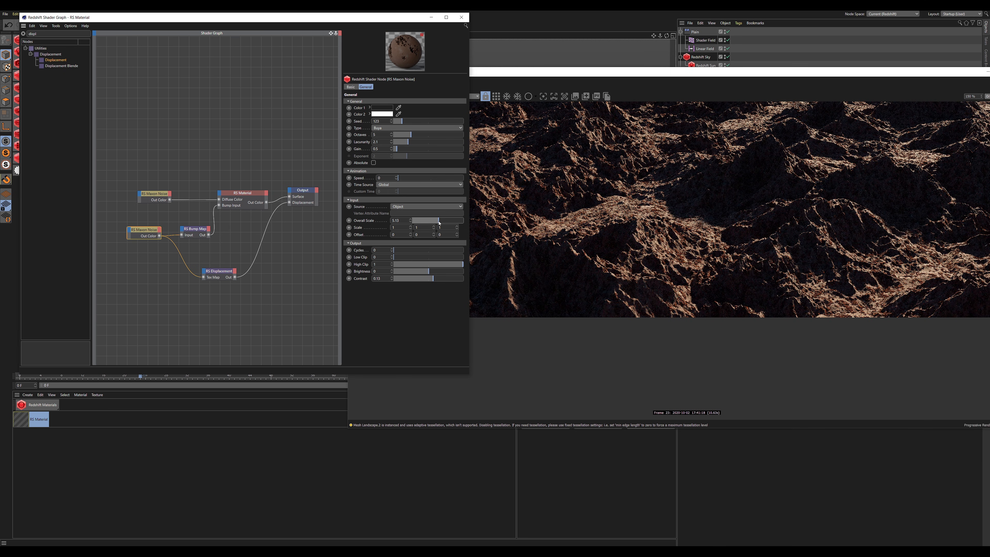
scroll(709, 234, "up", 4)
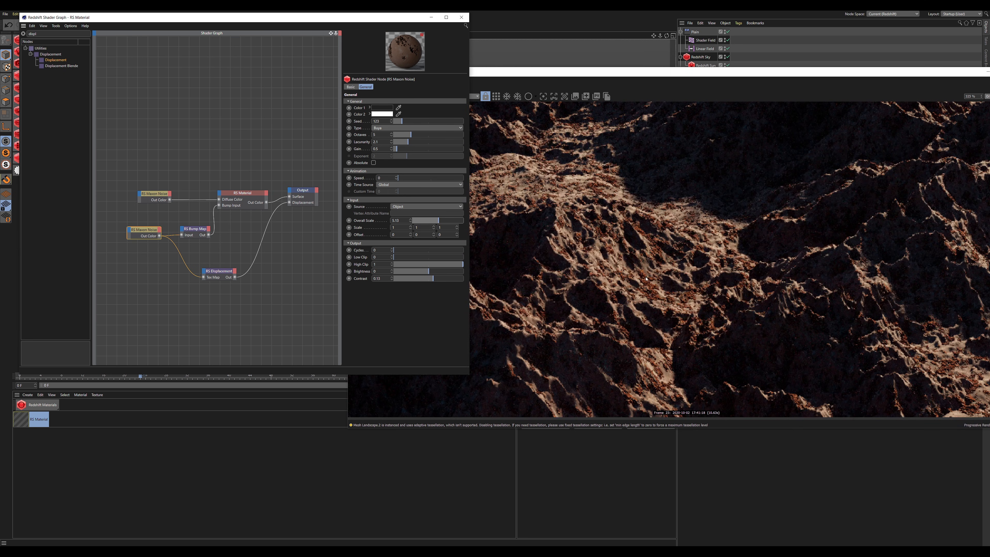
scroll(646, 278, "down", 5)
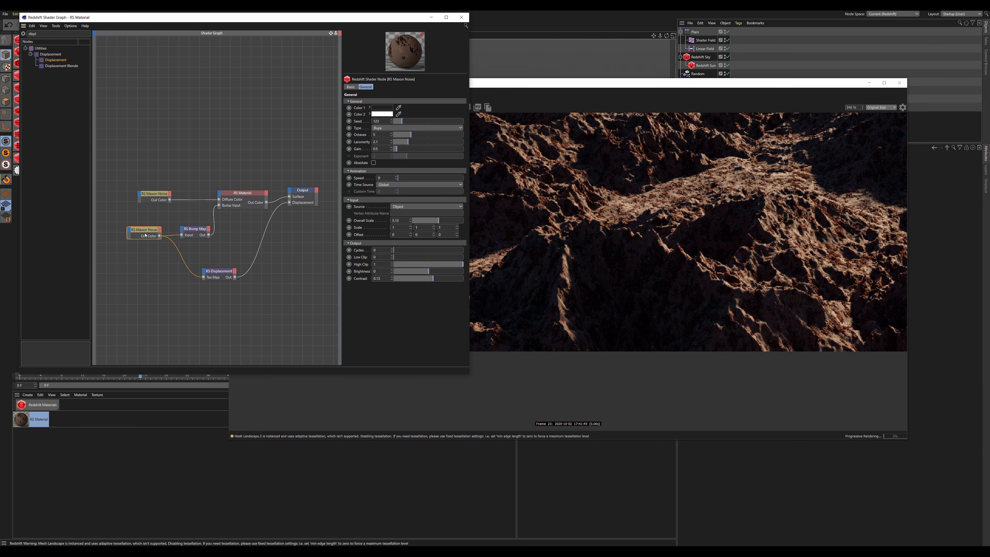
Step: Move the second Maxon Noise down beside the Displacement node and place a duplicate of it next to the Bump Map
left_click_drag(145, 235, 147, 272)
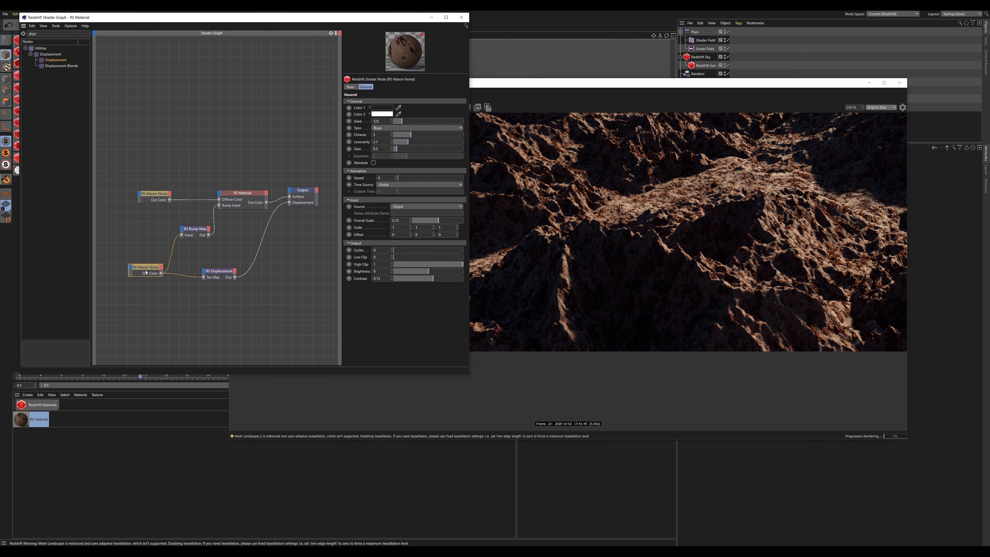
left_click(144, 230)
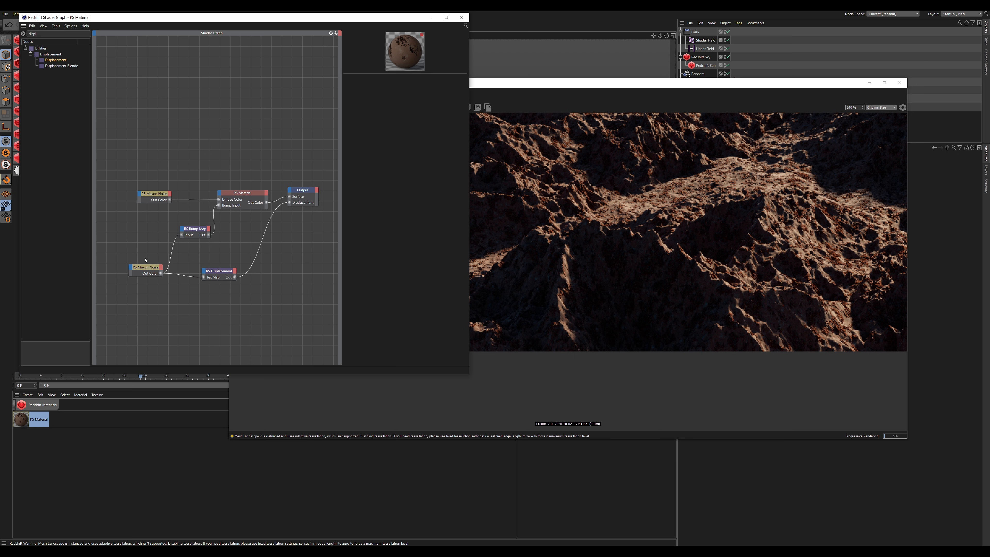
left_click_drag(143, 269, 139, 233, "ctrl")
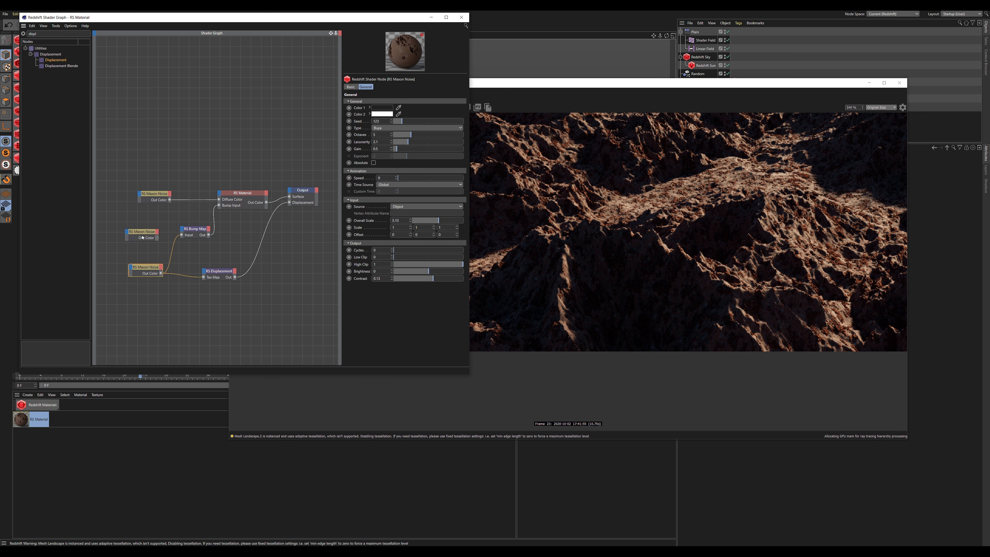
Step: Set the displacement noise's Overall Scale to 0.79 and connect the duplicated Maxon Noise to the Bump Map's input
left_click_drag(439, 220, 416, 221)
left_click_drag(157, 238, 188, 235)
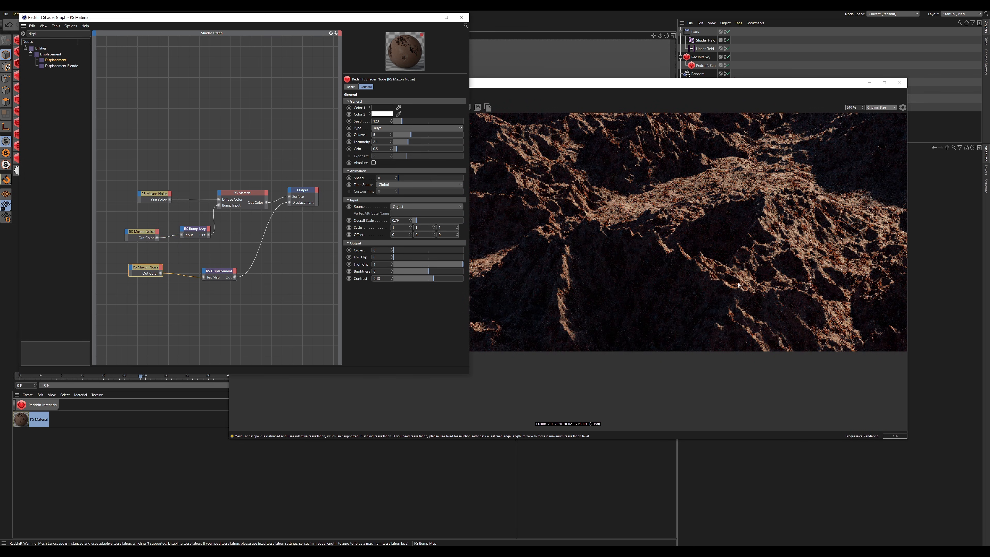
scroll(669, 242, "down", 3)
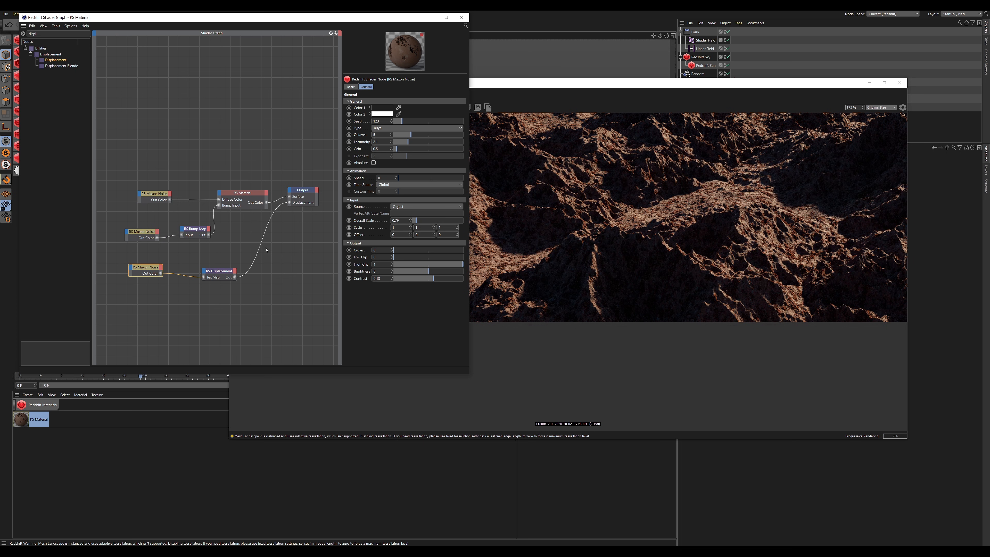
left_click(209, 274)
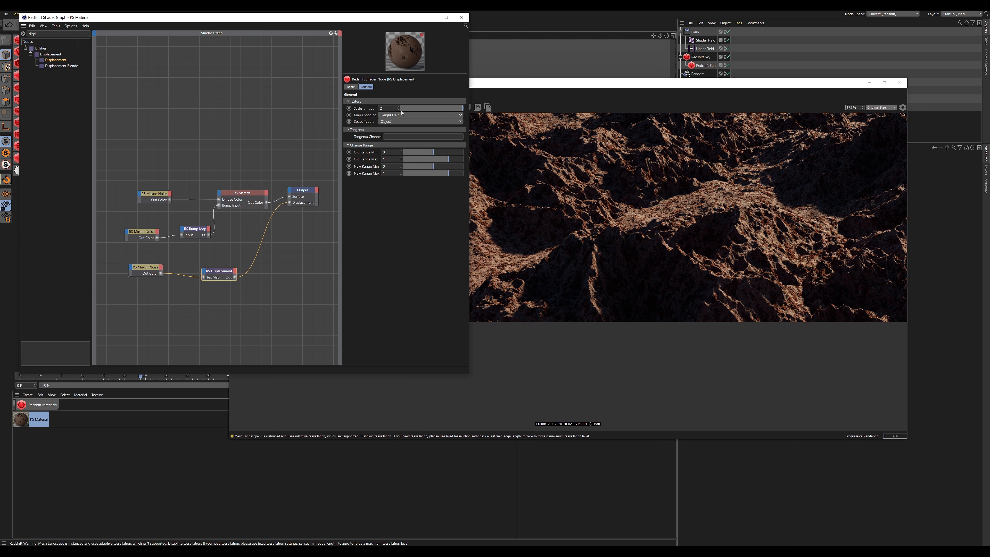
Step: Duplicate the RS Material node above the original and add a Material Blender node beside the copy
left_click_drag(236, 197, 251, 126)
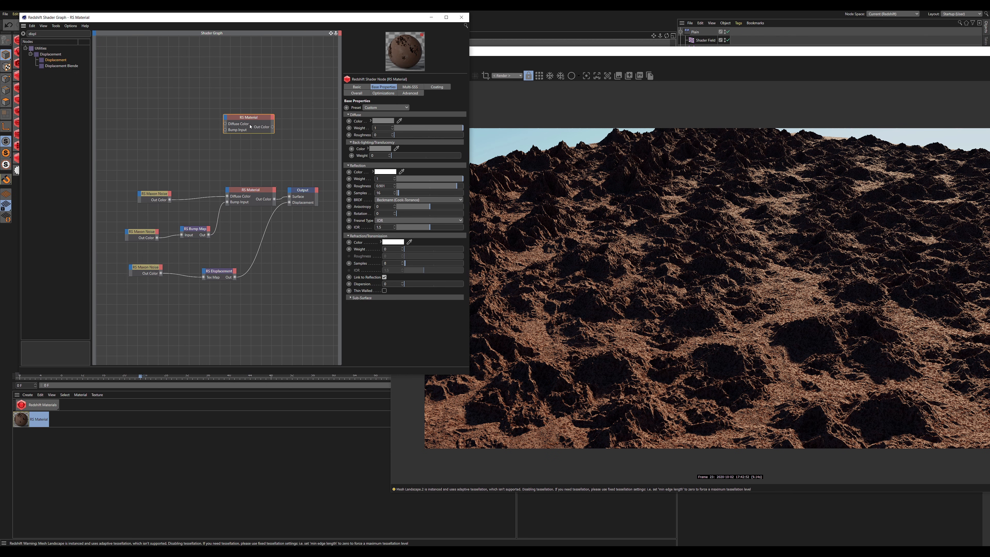
left_click(203, 111)
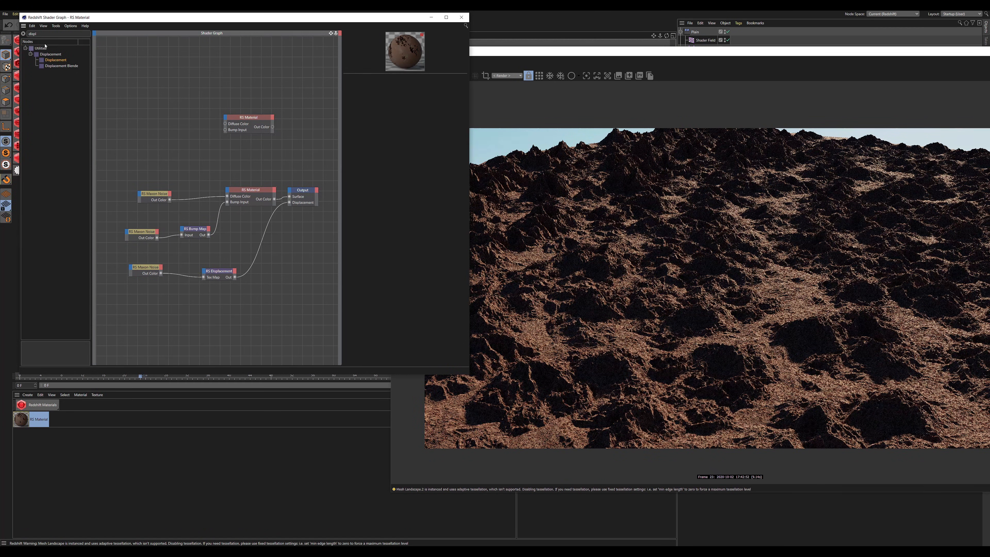
left_click_drag(39, 33, 28, 34)
type("mater")
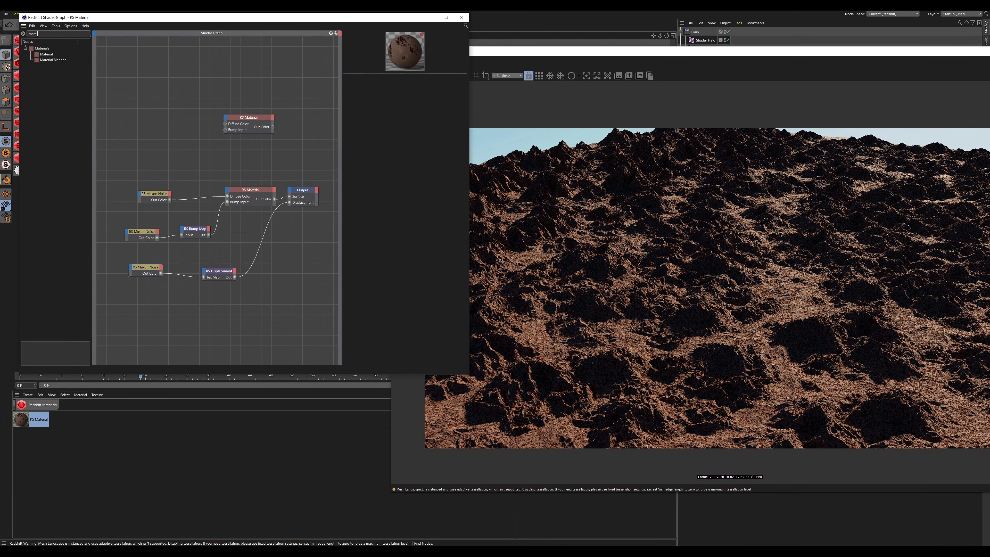
left_click(50, 60)
left_click(279, 145)
left_click_drag(261, 123, 208, 119)
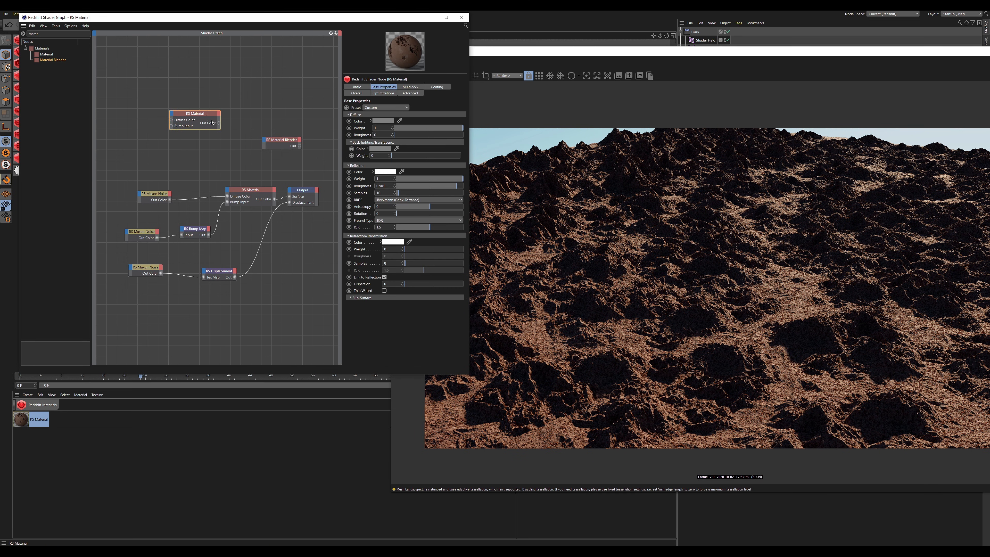
Step: Insert the Material Blender before the Output's Surface, with the original RS Material feeding its Base Color
left_click_drag(275, 198, 318, 191)
left_click(300, 144)
left_click_drag(279, 143, 278, 191)
Step: Rearrange the graph with the displacement nodes lower down, the original material group aside, and the duplicate RS Material below the Bump Map
left_click_drag(244, 254, 113, 302)
left_click_drag(218, 277, 247, 349)
left_click_drag(131, 176, 247, 254)
left_click(222, 184)
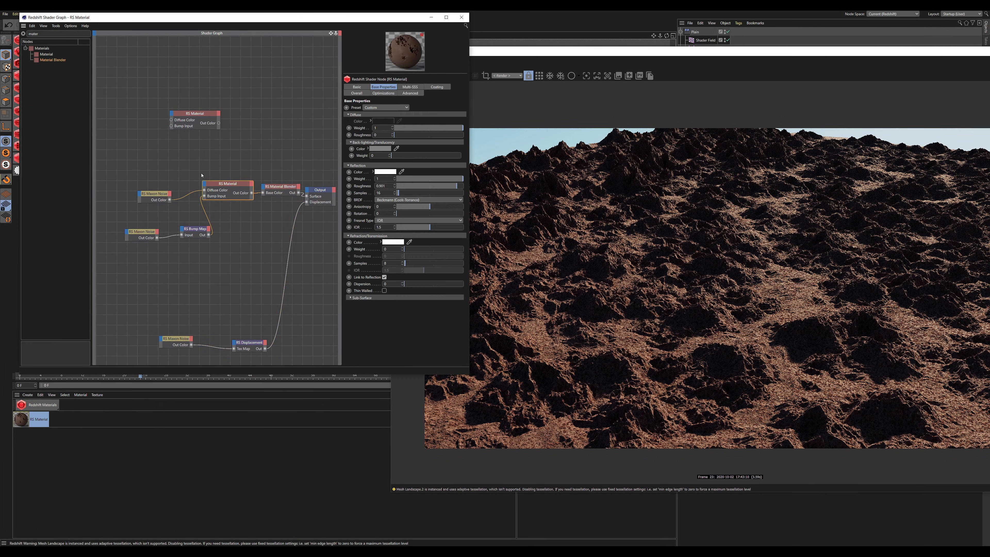
left_click_drag(228, 184, 176, 167)
left_click_drag(194, 116, 219, 231)
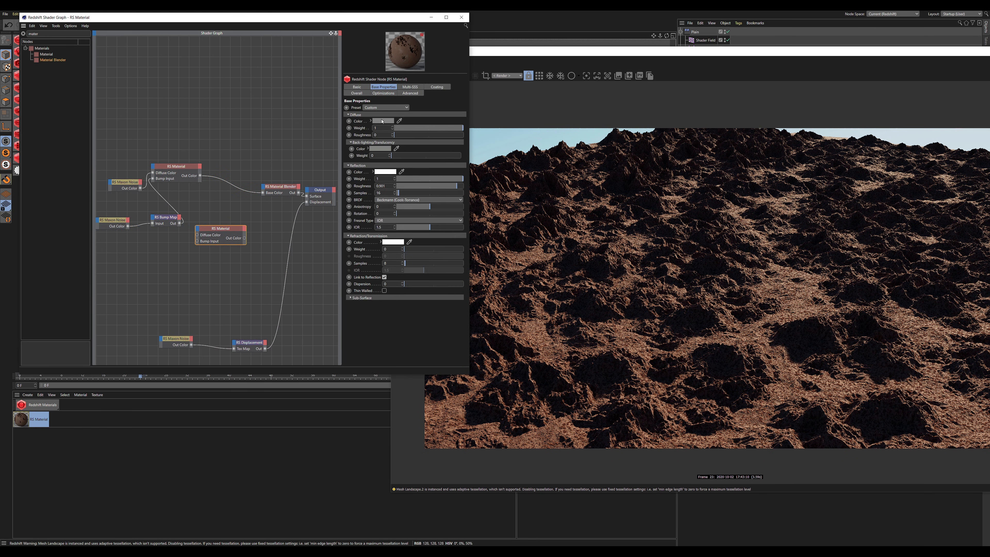
Step: Set the duplicate RS Material's diffuse color to dark red and connect it to the Material Blender's Layer Color 1
left_click(382, 121)
left_click(369, 143)
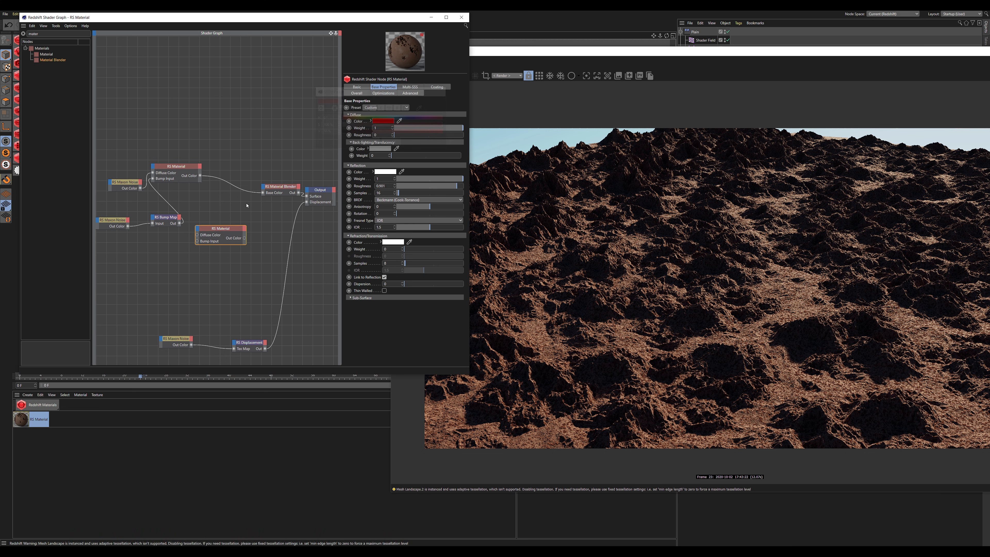
left_click_drag(244, 238, 261, 191)
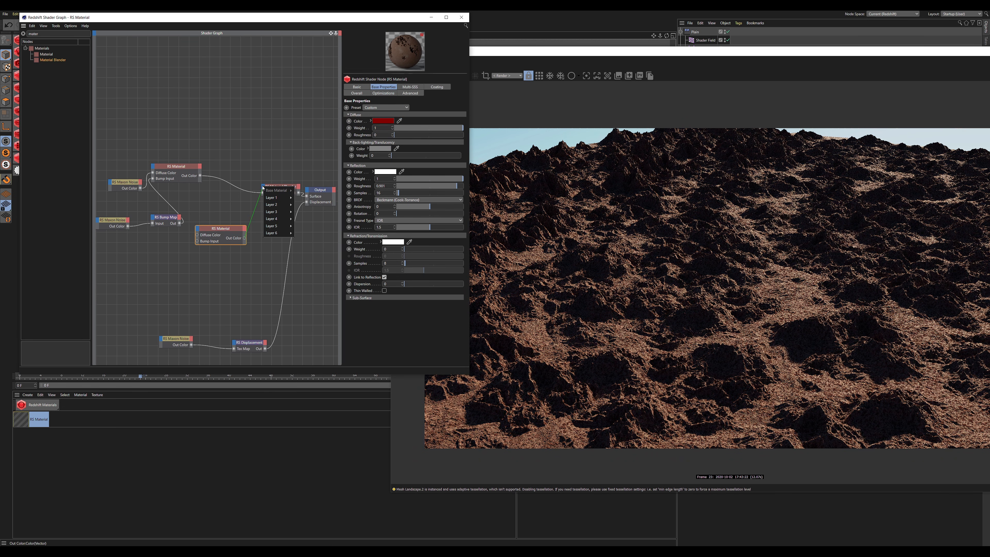
left_click(273, 194)
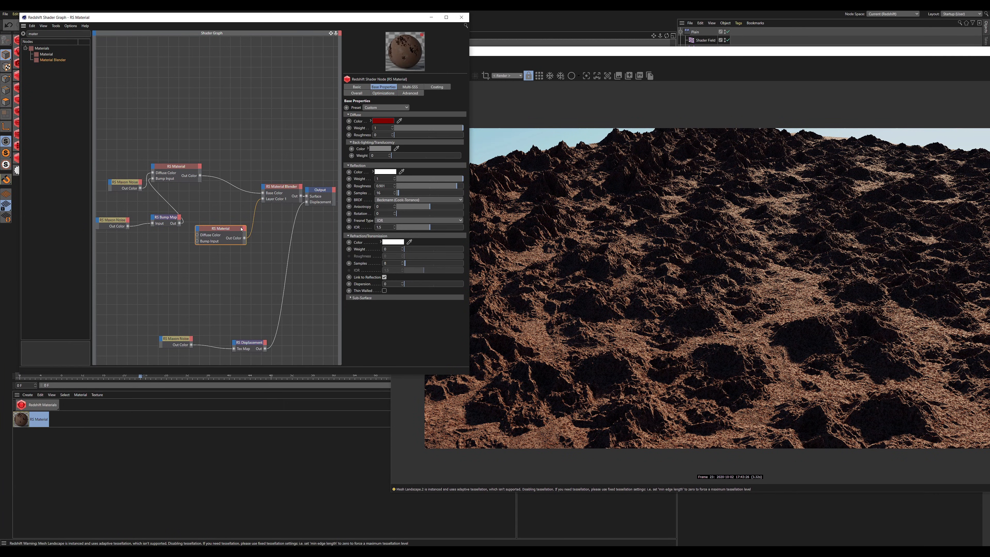
left_click_drag(220, 229, 187, 244)
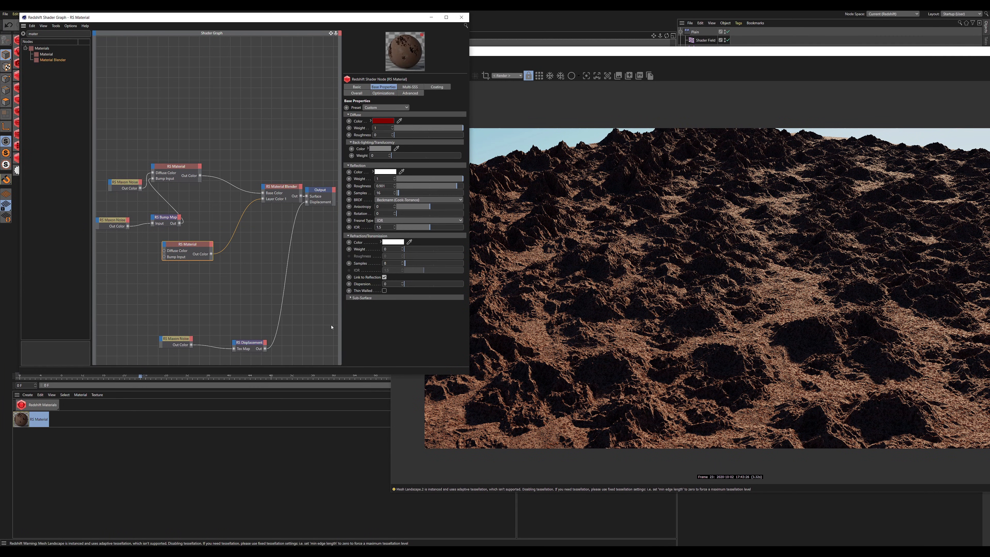
Step: Move the Material Blender closer to the two RS Materials and show its layer settings
left_click(232, 285)
left_click_drag(281, 186, 268, 188)
left_click(257, 233)
left_click(263, 194)
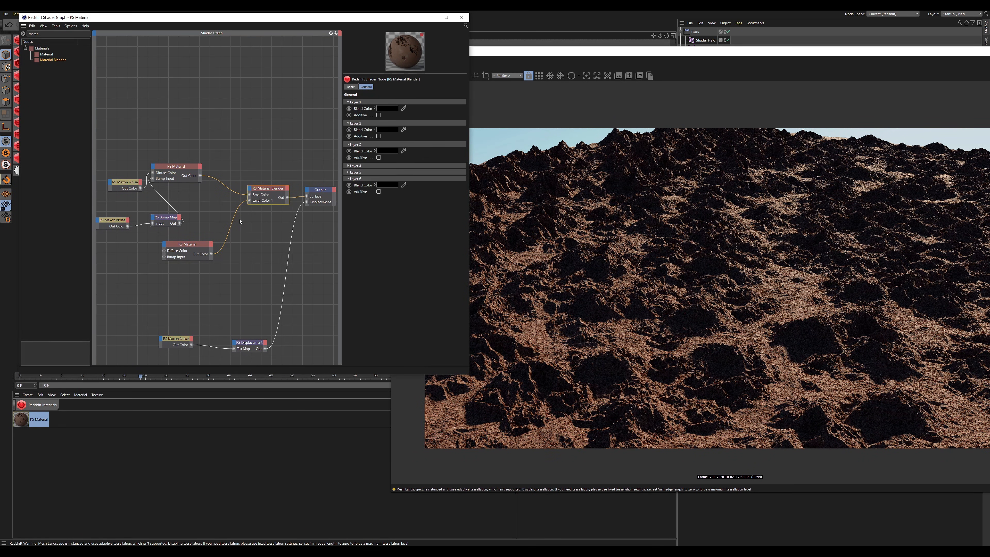
left_click(235, 236)
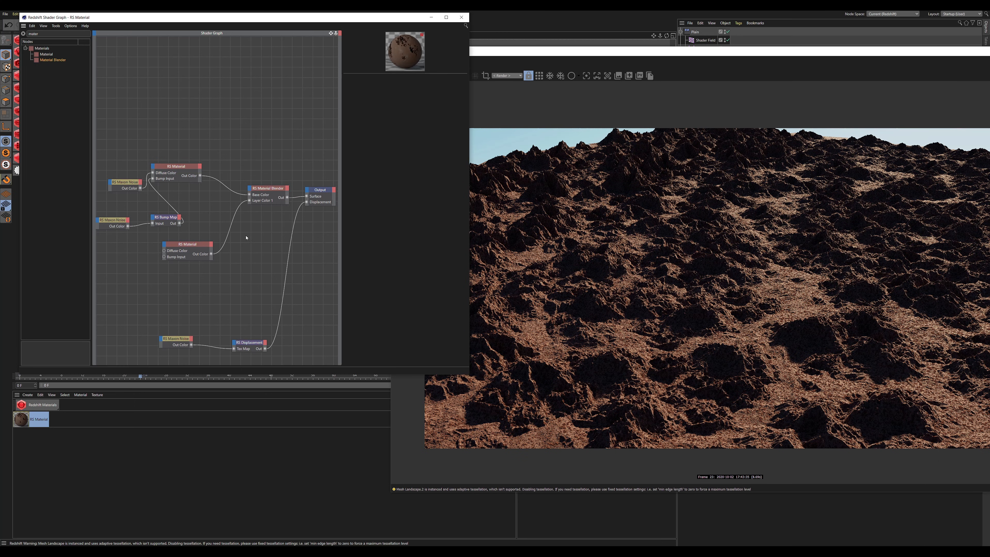
left_click(266, 193)
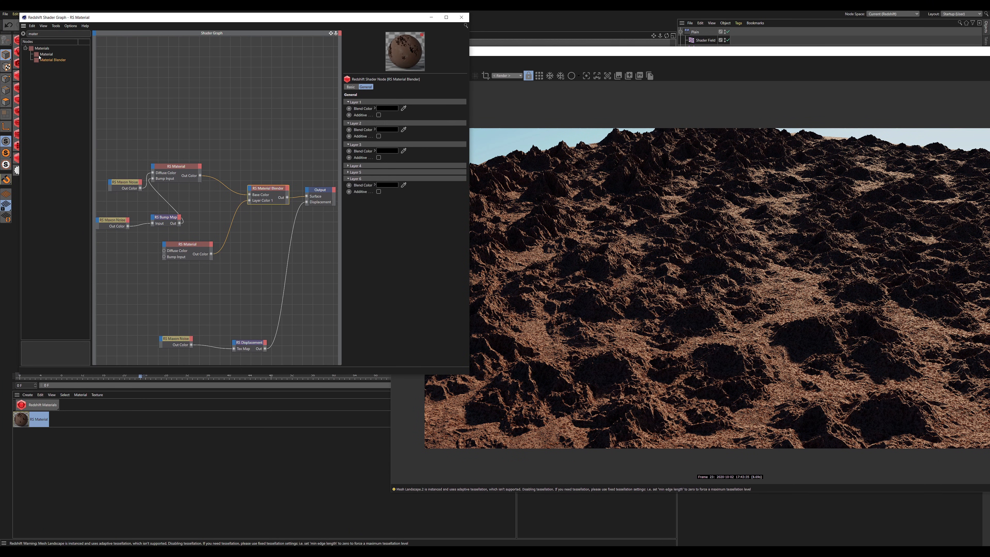
Step: Add a Curvature node below the duplicate RS Material and connect it to the Output's Surface to preview it in the render
double_click(33, 34)
type("curv")
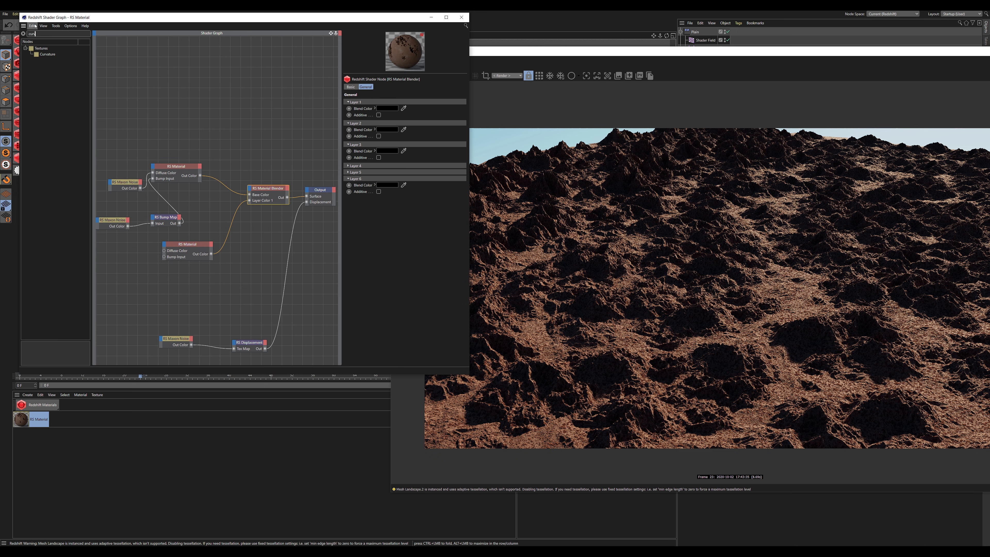
left_click_drag(46, 54, 149, 169)
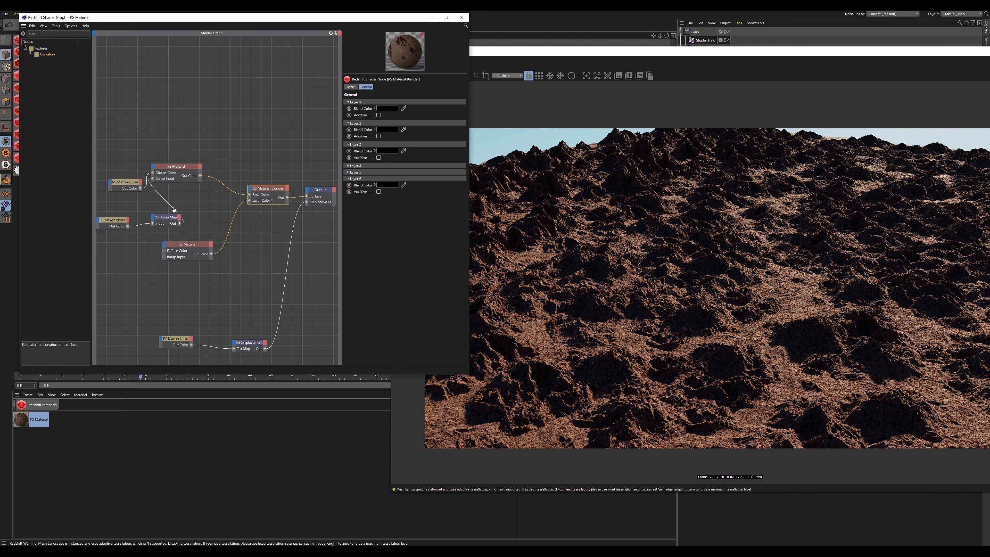
left_click_drag(200, 283, 307, 199)
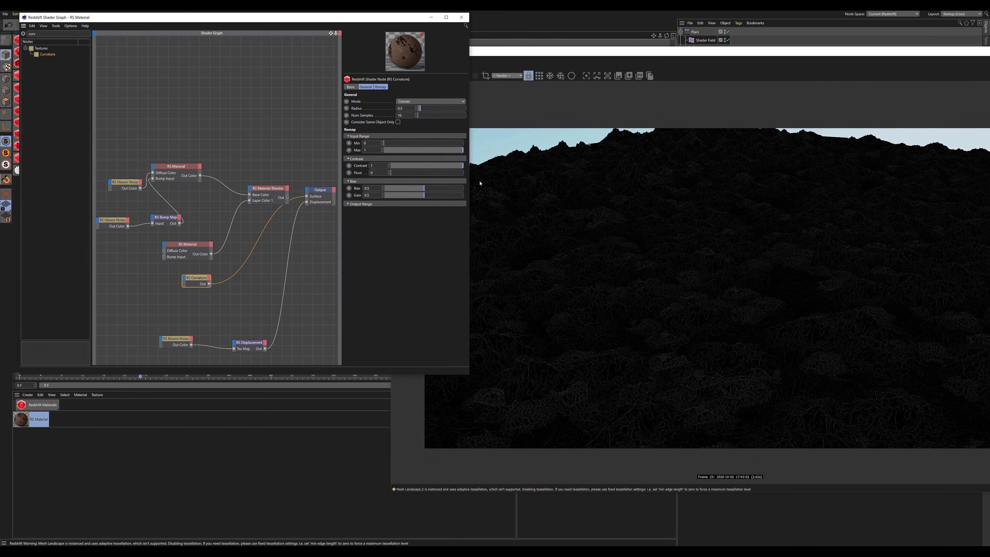
scroll(723, 376, "up", 3)
scroll(658, 316, "up", 2)
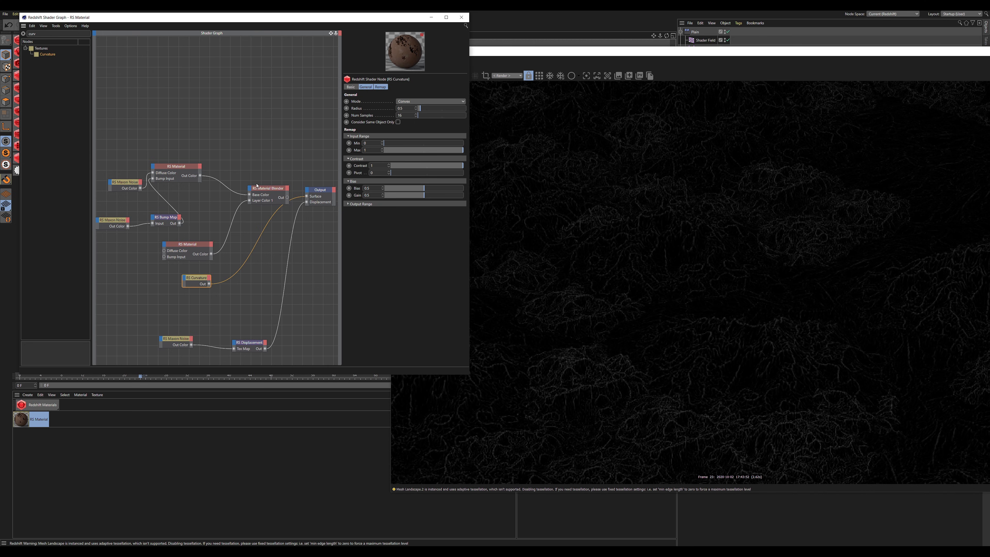
Step: Set the Curvature node's Gain to about 0.418 and its Input Range Max to about 0.545
left_click_drag(449, 196, 452, 195)
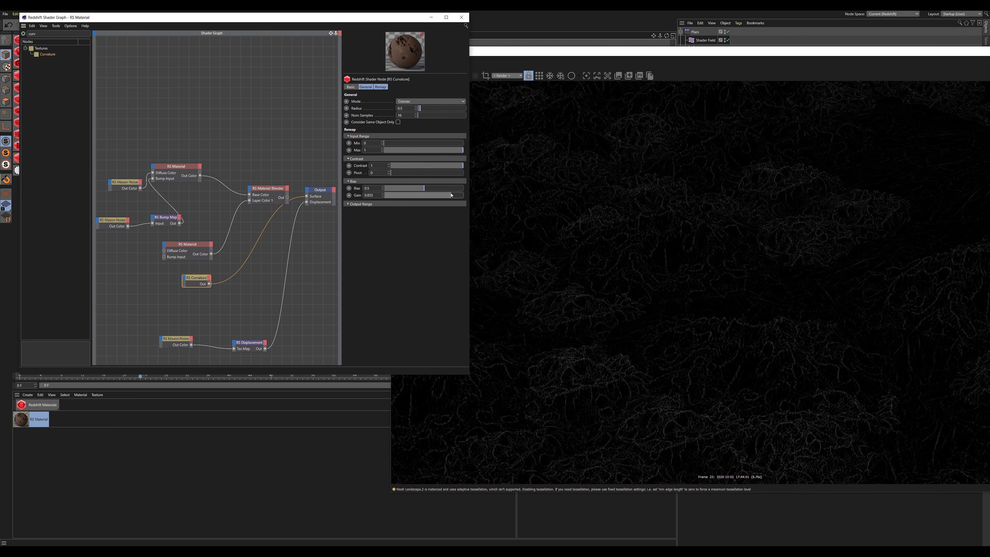
left_click(419, 196)
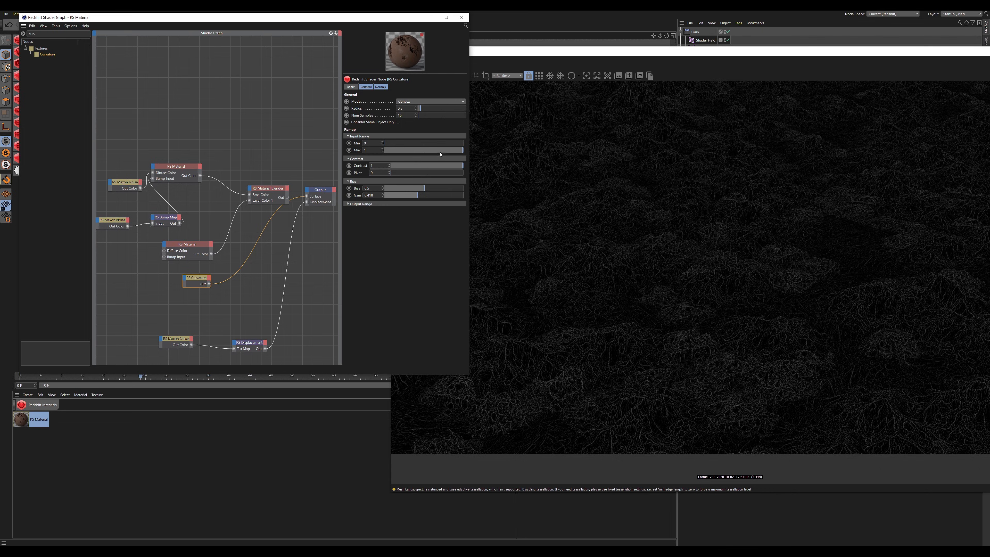
left_click(417, 143)
left_click_drag(403, 145, 386, 147)
left_click(436, 151)
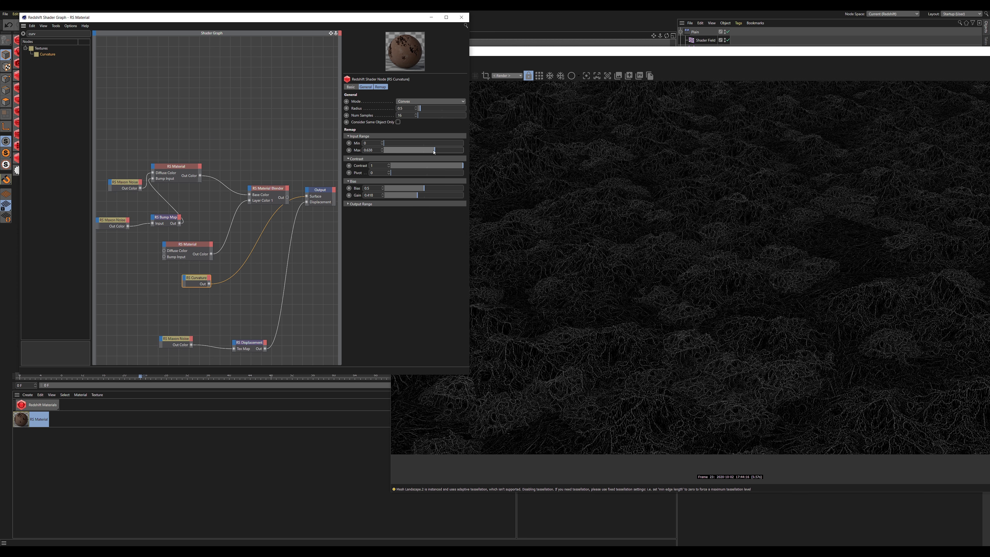
left_click(428, 153)
scroll(677, 358, "up", 2)
scroll(682, 366, "down", 3)
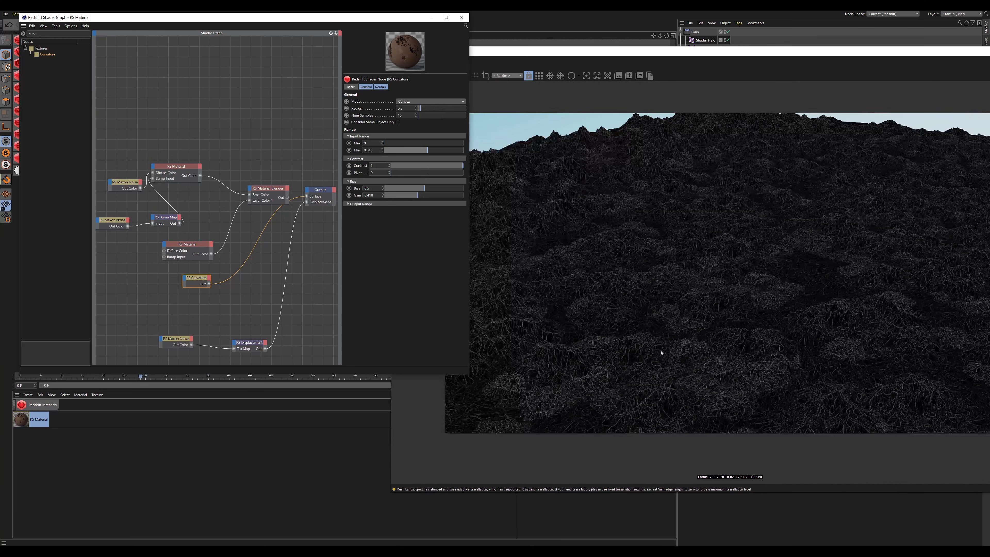
Step: Try the Curvature node's Concave mode and return it to Convex
left_click(421, 102)
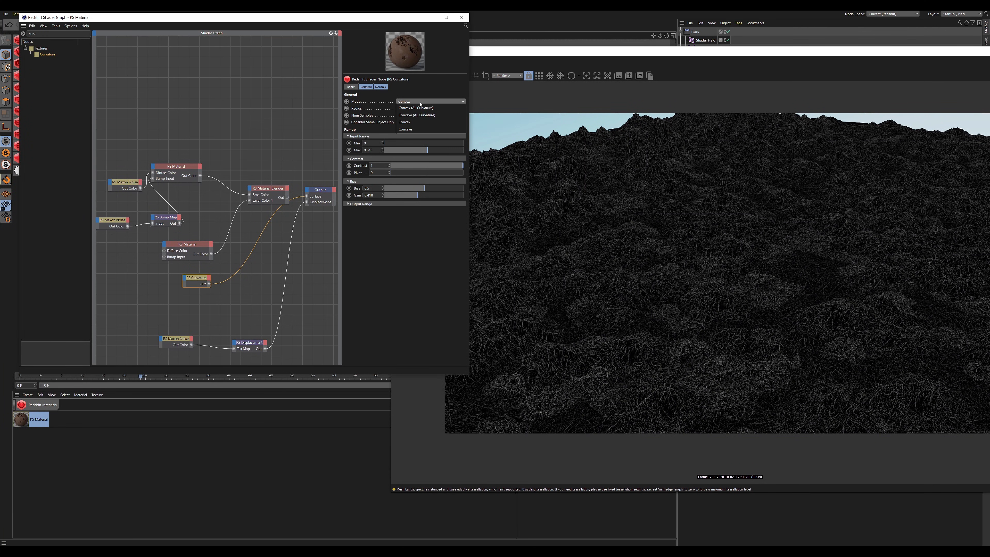
left_click(420, 129)
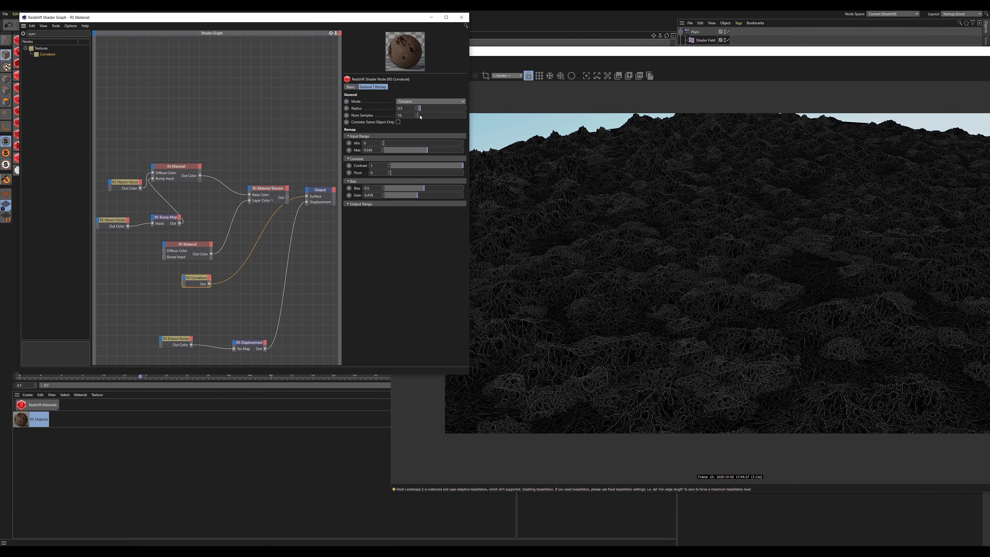
left_click(426, 103)
left_click(414, 122)
Step: Connect the Curvature node to the Material Blender's Blend Color 1 and the blender back to the Output's Surface
left_click_drag(208, 284, 252, 190)
mouse_move(255, 198)
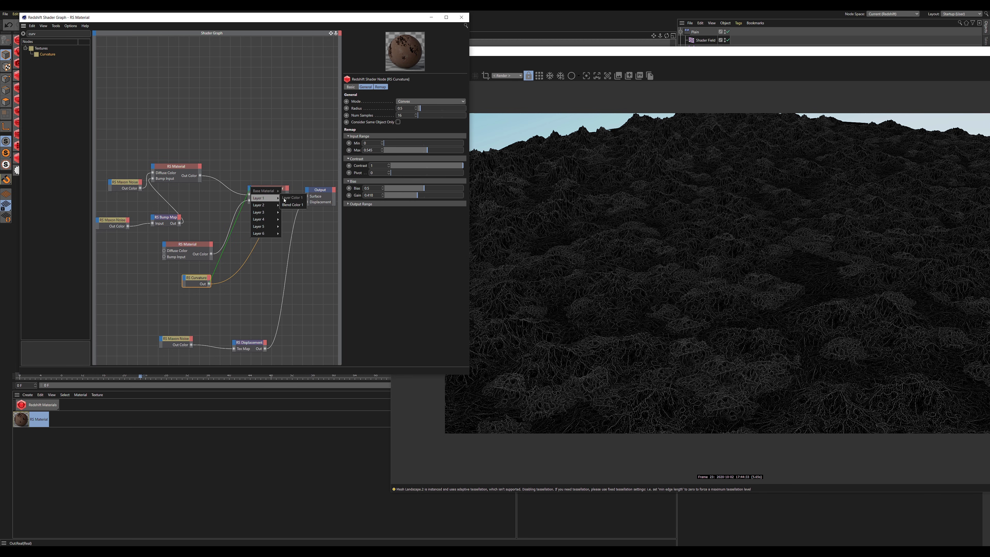
left_click(291, 204)
left_click_drag(301, 200, 307, 196)
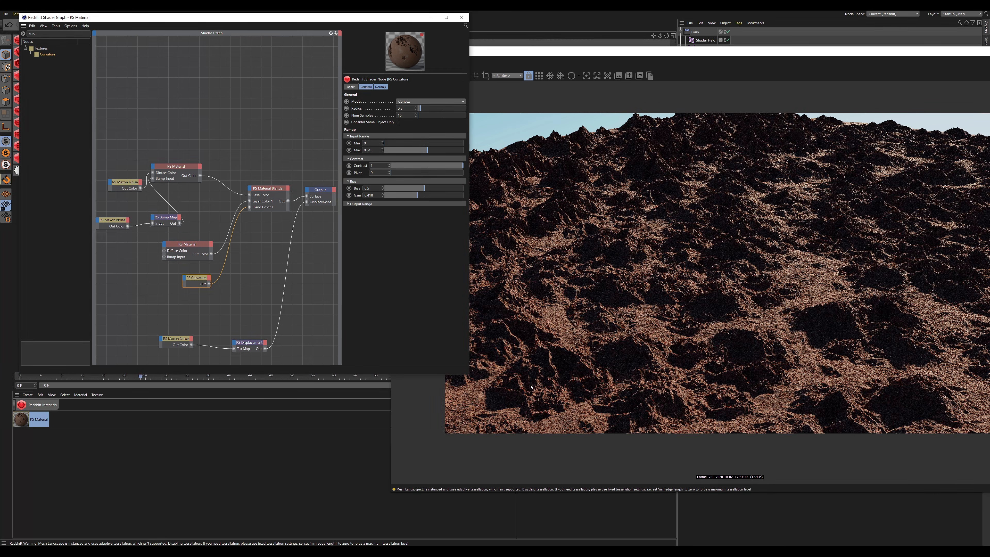
Step: Brighten the duplicate RS Material's diffuse color to pure bright red
scroll(531, 386, "up", 3)
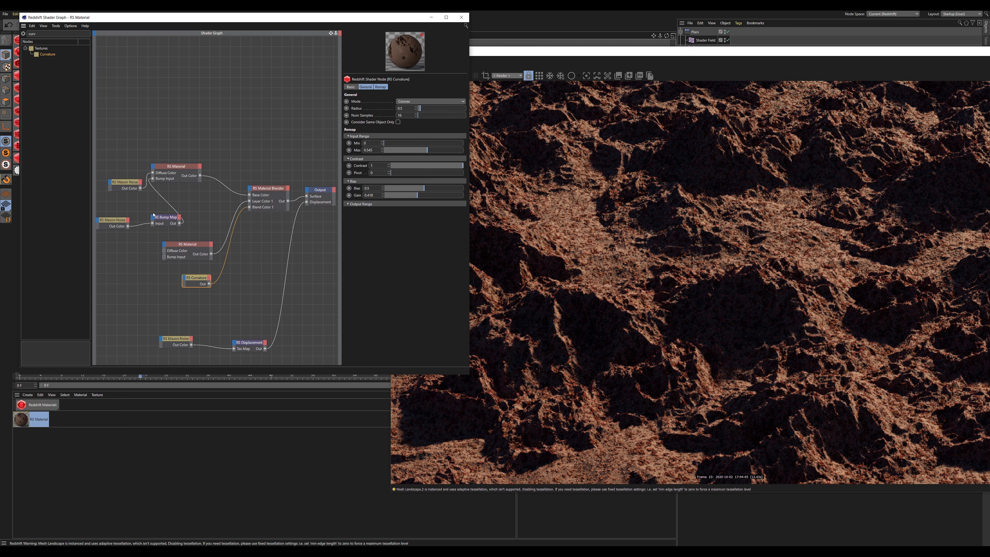
left_click(185, 250)
left_click(385, 120)
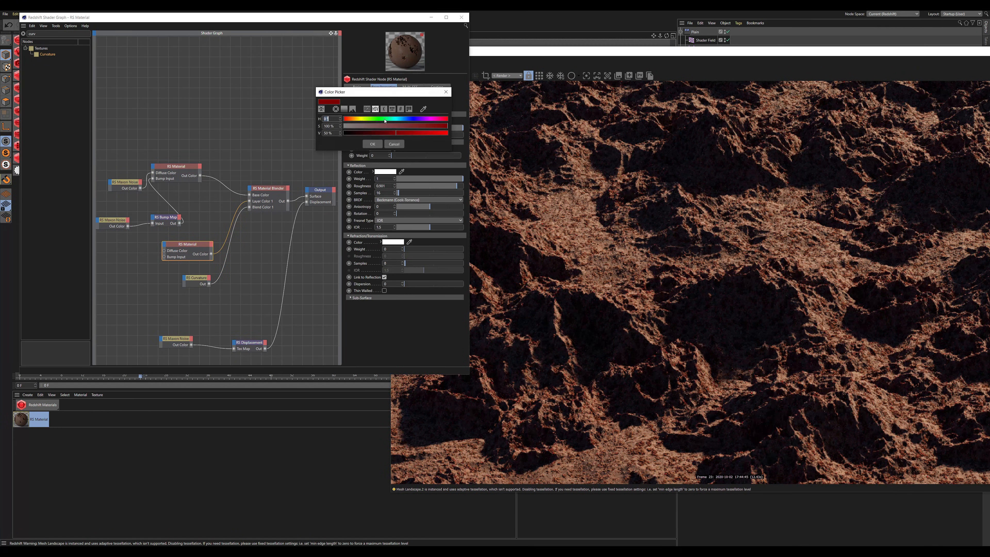
left_click_drag(420, 132, 445, 133)
left_click(374, 144)
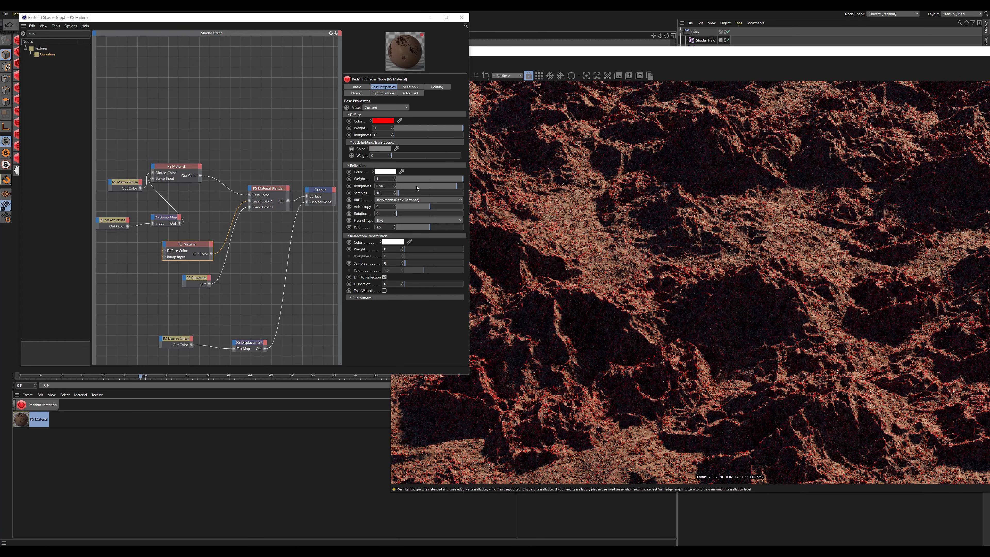
Step: Examine the curvature-driven red layer across the rendered terrain, both up close and from farther out
scroll(809, 313, "down", 3)
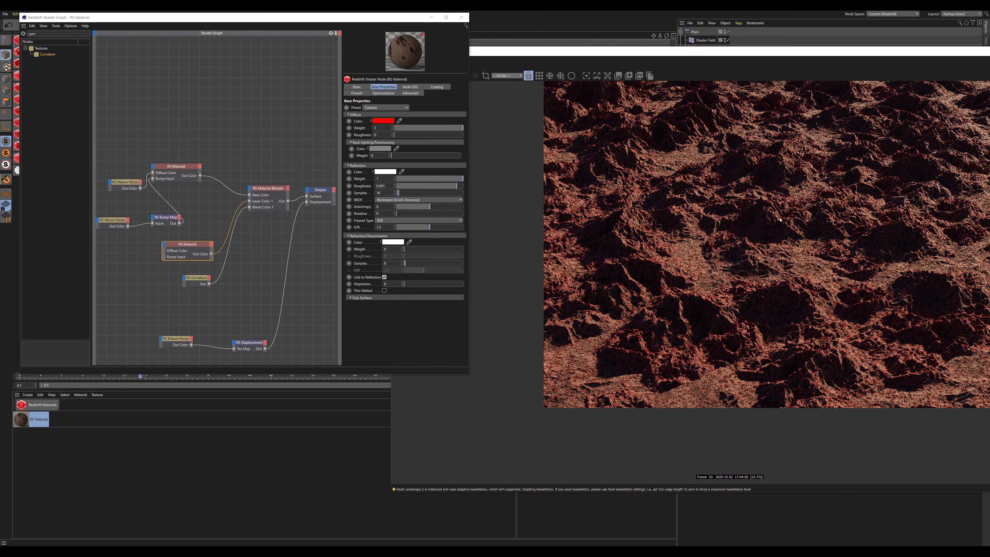
scroll(593, 256, "up", 3)
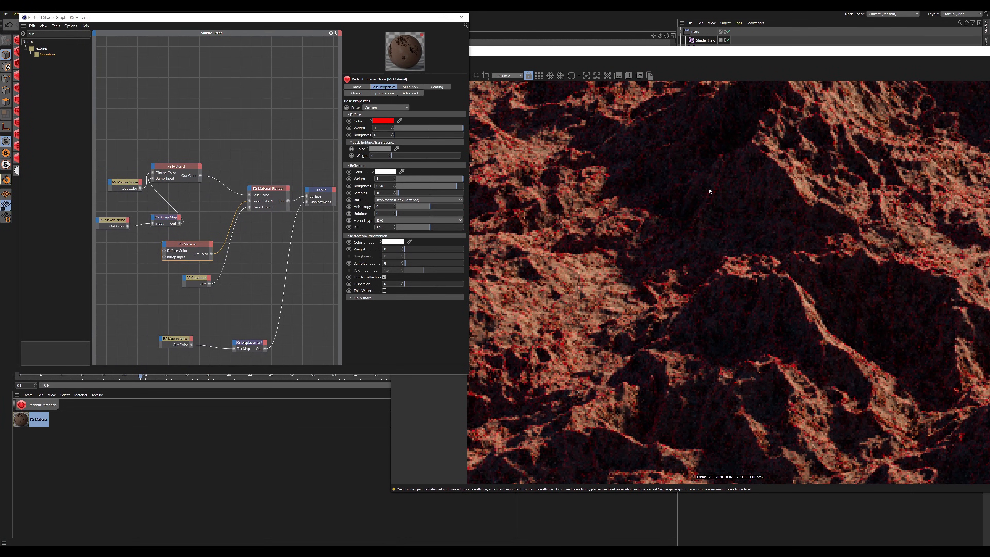
scroll(691, 249, "down", 3)
left_click_drag(771, 227, 597, 251)
left_click_drag(747, 256, 676, 277)
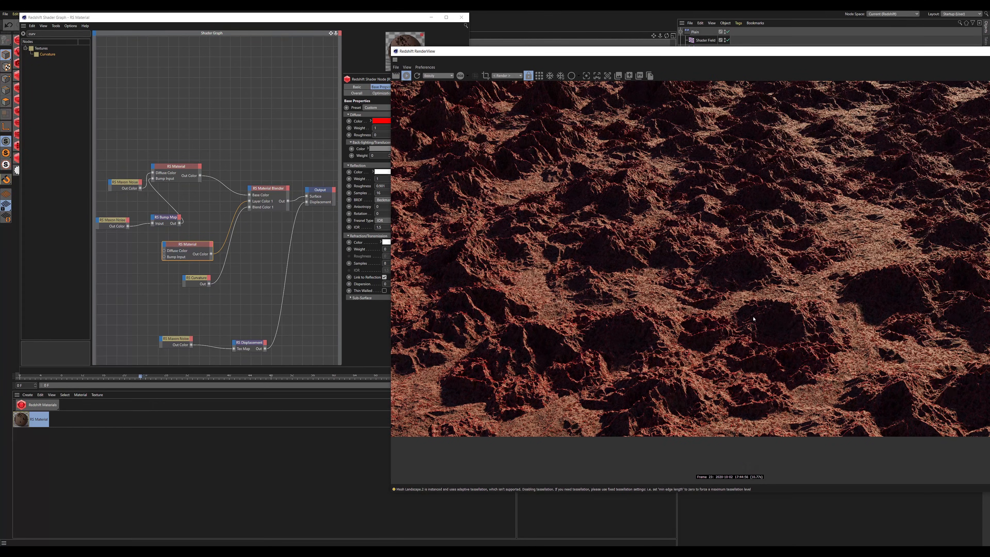
scroll(754, 319, "up", 2)
scroll(753, 318, "down", 2)
left_click(267, 190)
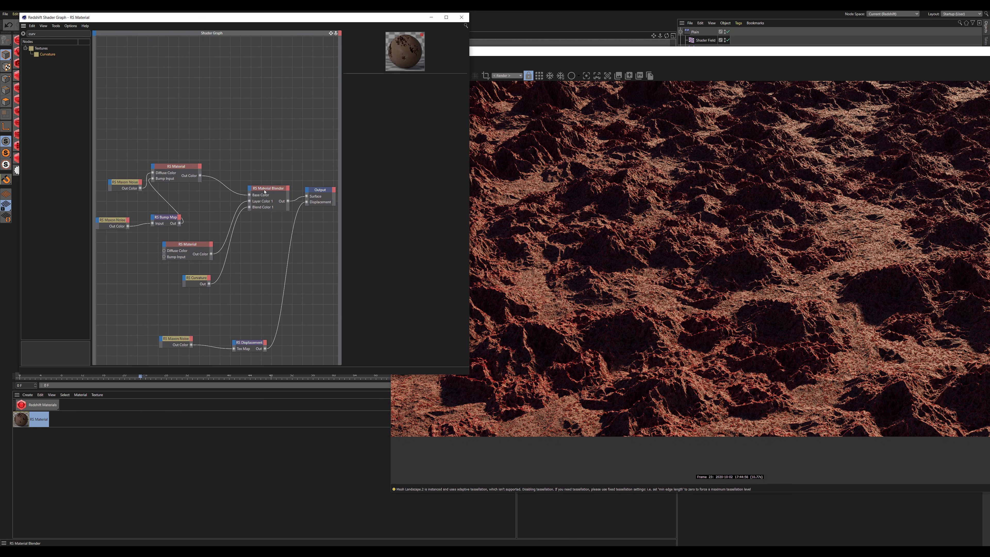
Step: Change the duplicate RS Material's diffuse color to a pale sandy yellow with 34% saturation and 100% value
left_click(188, 250)
left_click(384, 117)
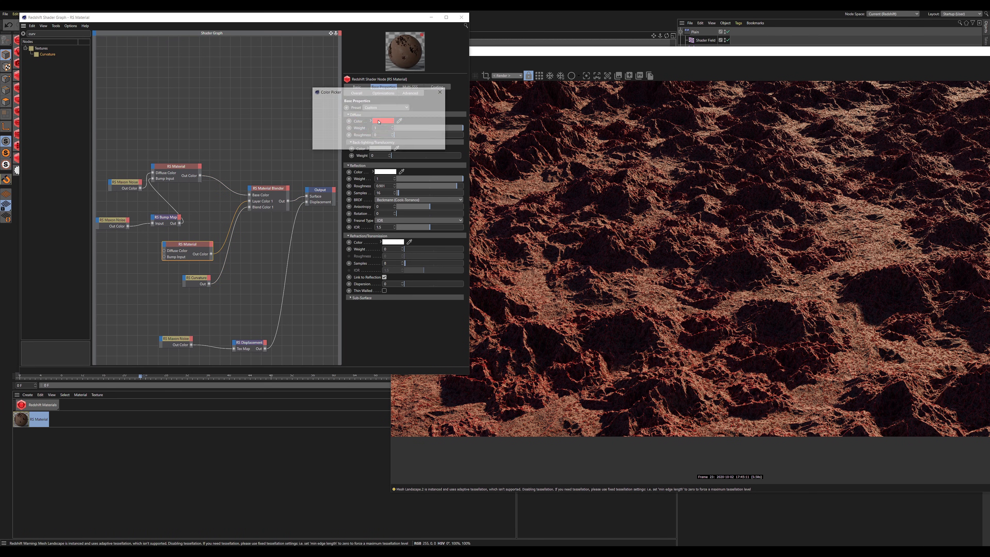
left_click(351, 119)
left_click_drag(380, 125, 374, 125)
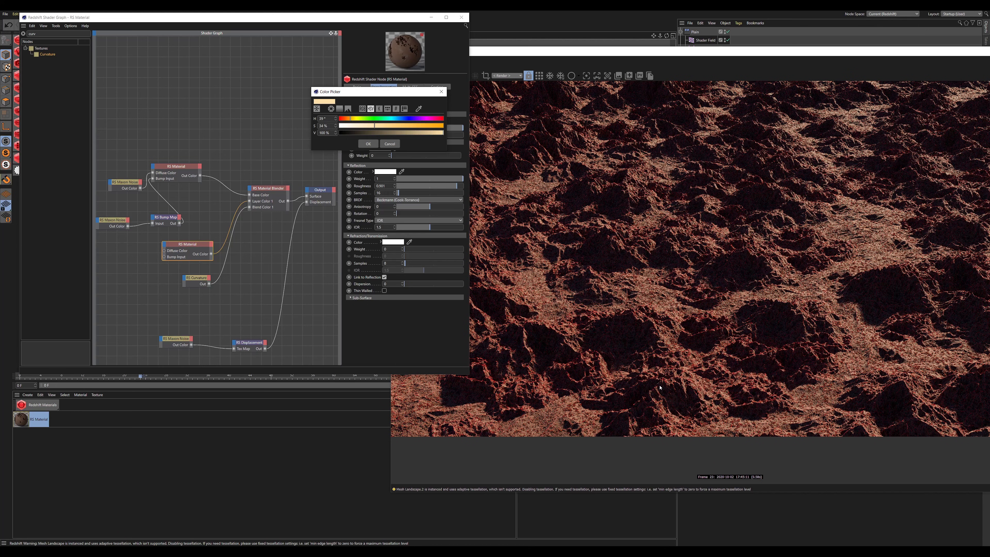
left_click(368, 143)
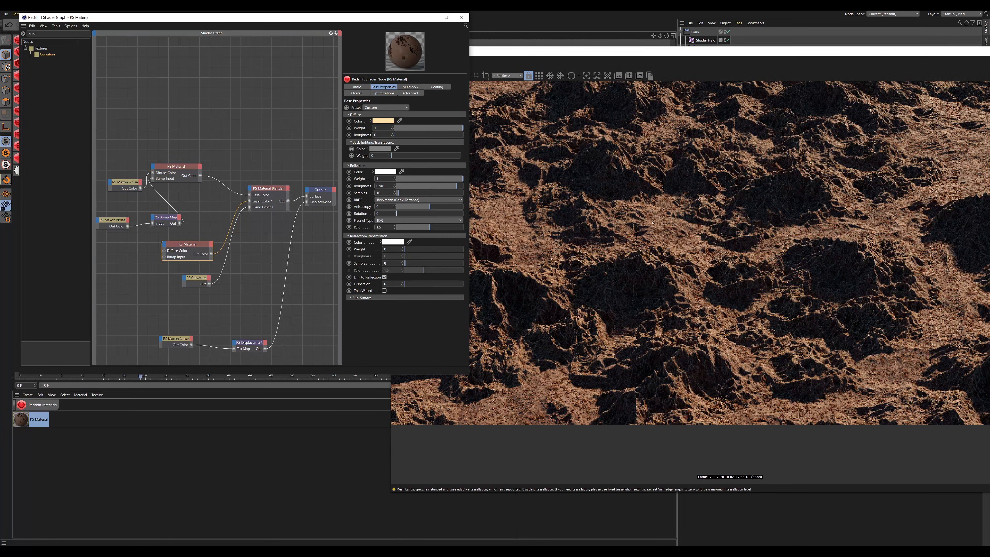
Step: Examine the sand-colored curvature layer across the rendered terrain, both up close and from farther out
scroll(813, 254, "down", 3)
scroll(686, 249, "up", 3)
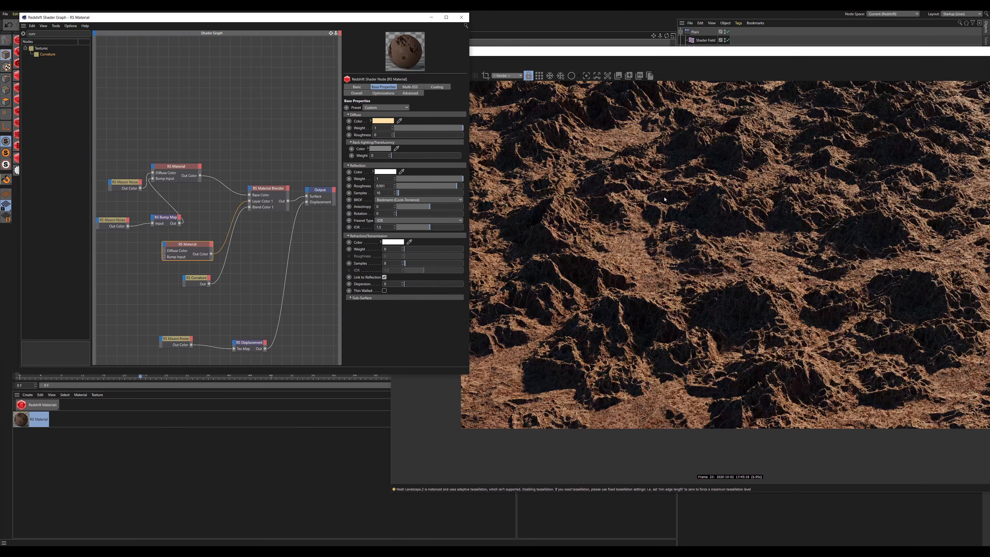
scroll(726, 260, "down", 4)
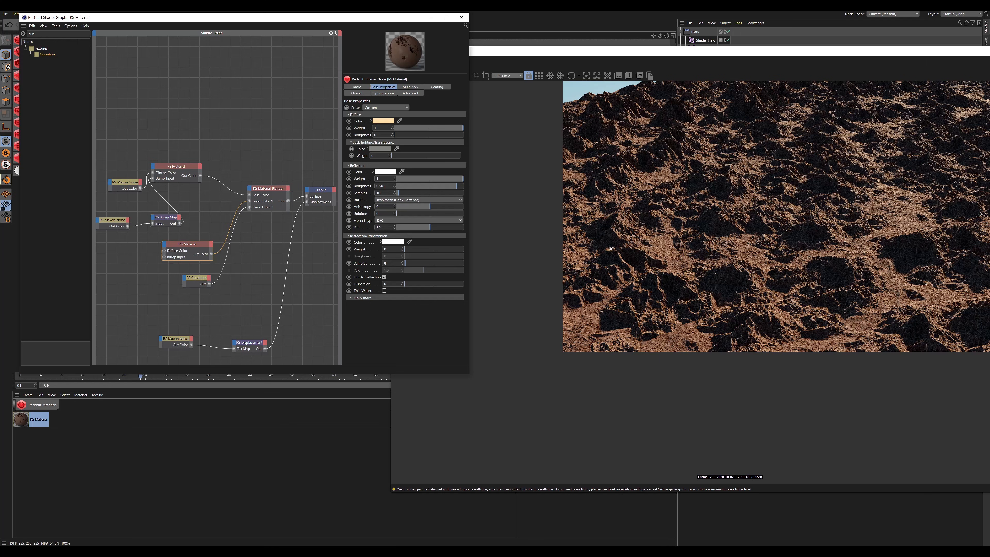
scroll(728, 272, "up", 4)
scroll(745, 273, "down", 4)
scroll(736, 236, "down", 1)
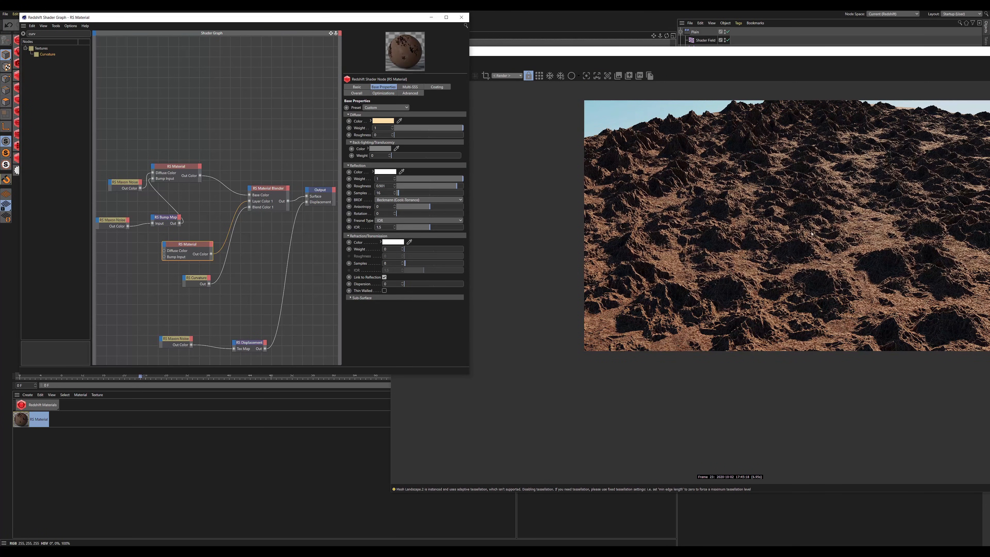
scroll(818, 273, "up", 4)
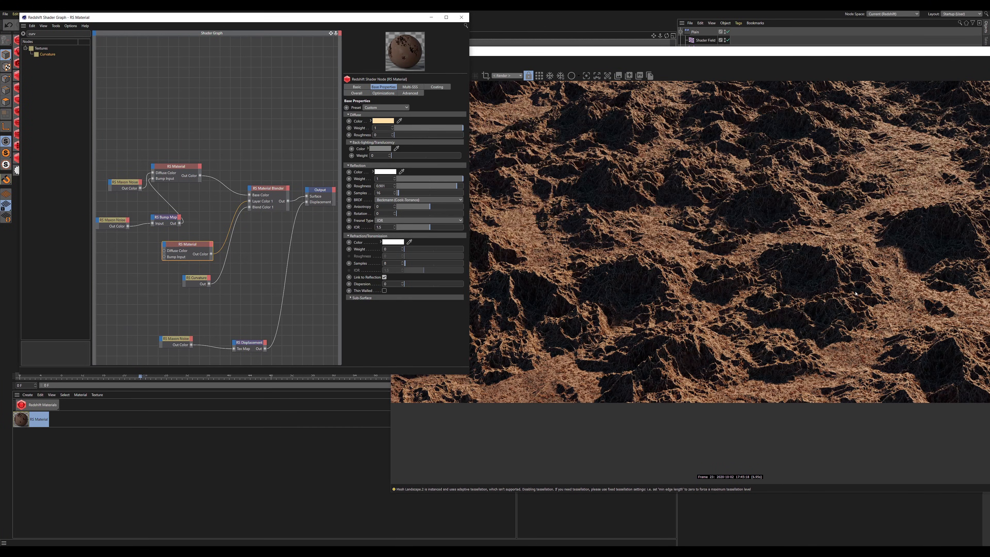
scroll(856, 294, "down", 3)
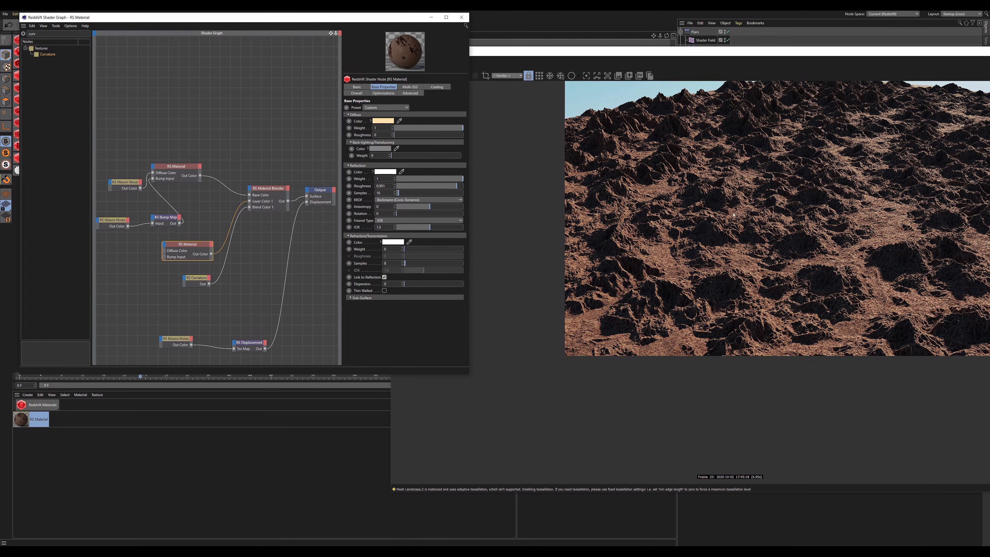
Step: Set the render output height to 816 pixels to get a widescreen frame
left_click_drag(378, 17, 781, 150)
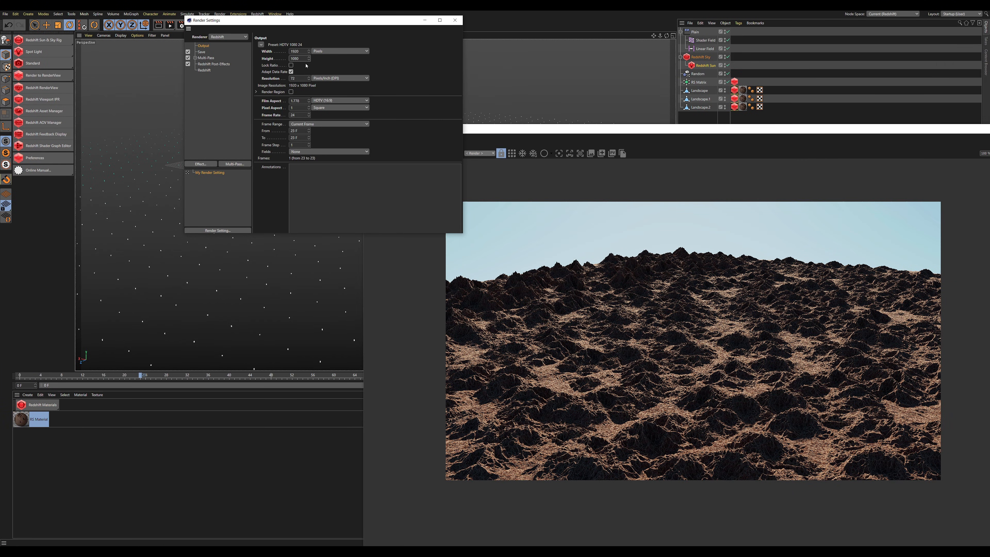
double_click(302, 59)
type("816")
key("Return")
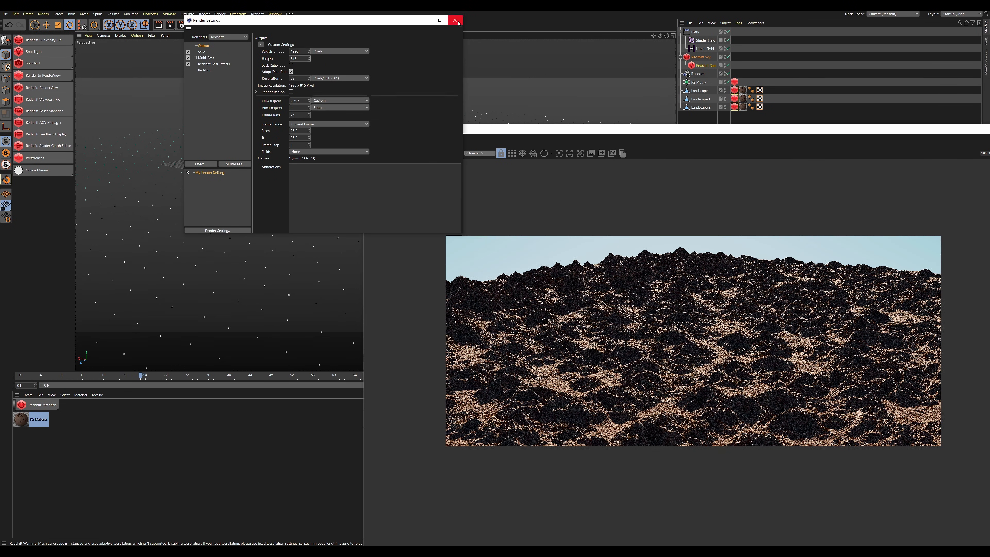
left_click(454, 20)
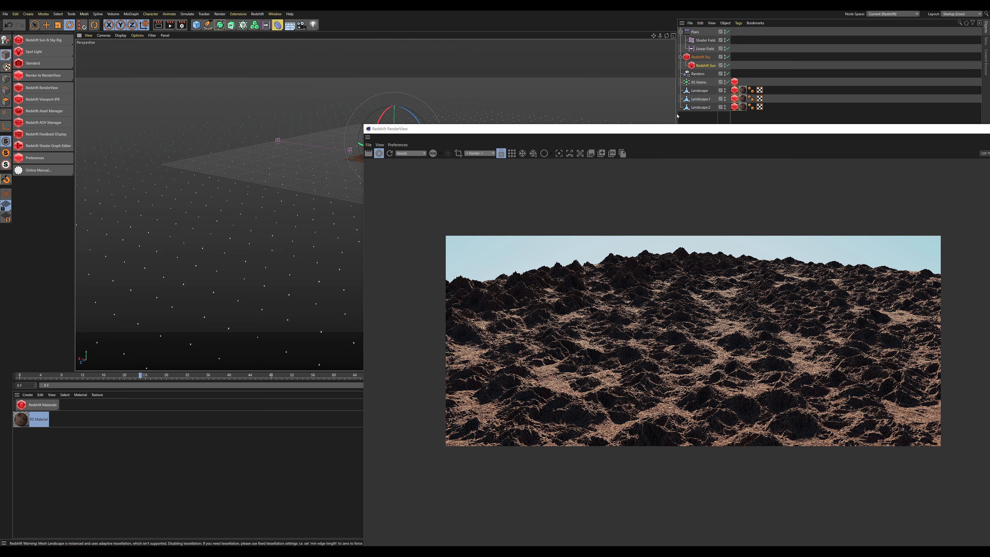
Step: Add a standard Redshift camera, look through it and set its focal length to 50
left_click_drag(679, 133, 456, 109)
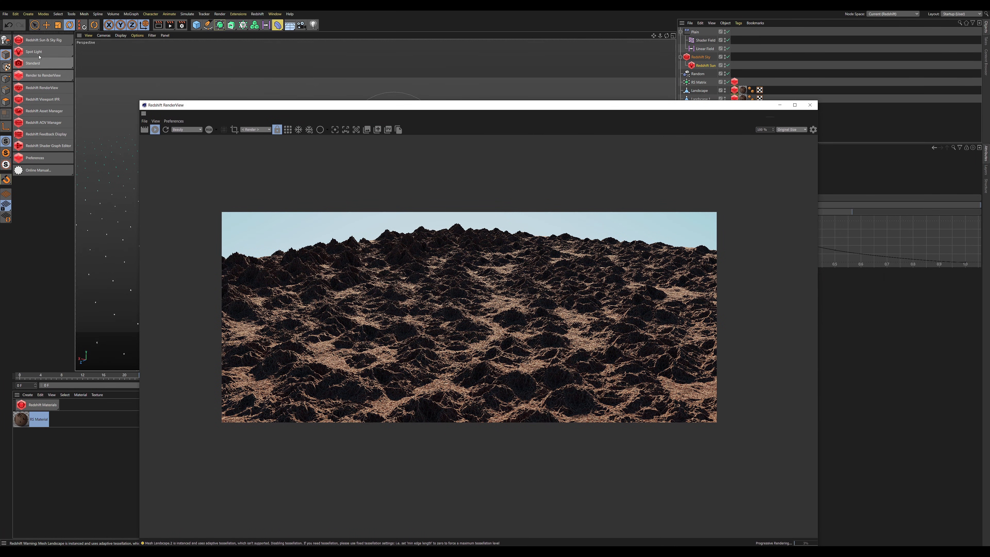
left_click(42, 64)
left_click(728, 32)
left_click_drag(680, 108, 540, 92)
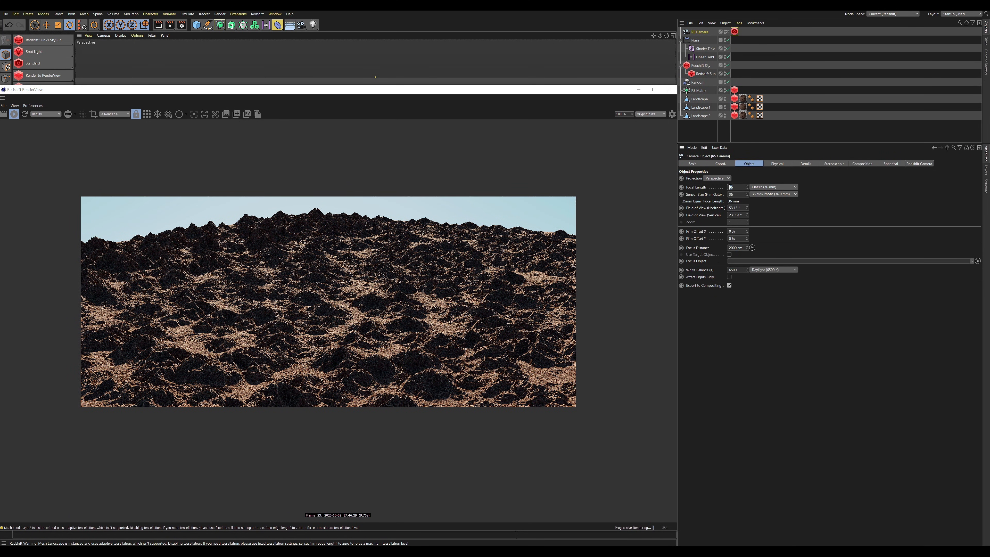
type("50")
key("Return")
Step: Reframe the camera to show the terrain against the sky and enable its composition helpers with the grid
left_click_drag(319, 92, 587, 101)
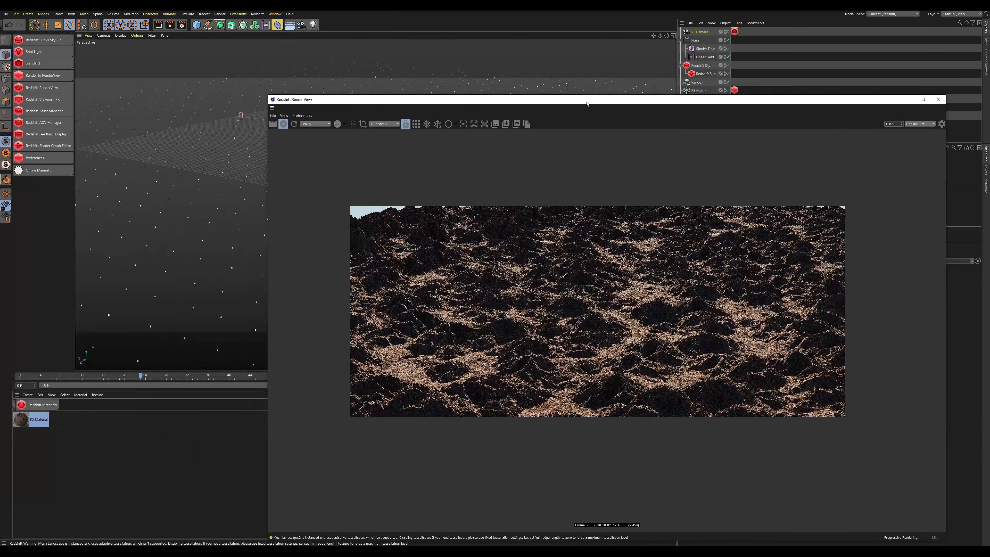
mouse_move(223, 118)
left_mouse_down("alt")
mouse_move(212, 168)
mouse_move(201, 162)
left_mouse_up("alt")
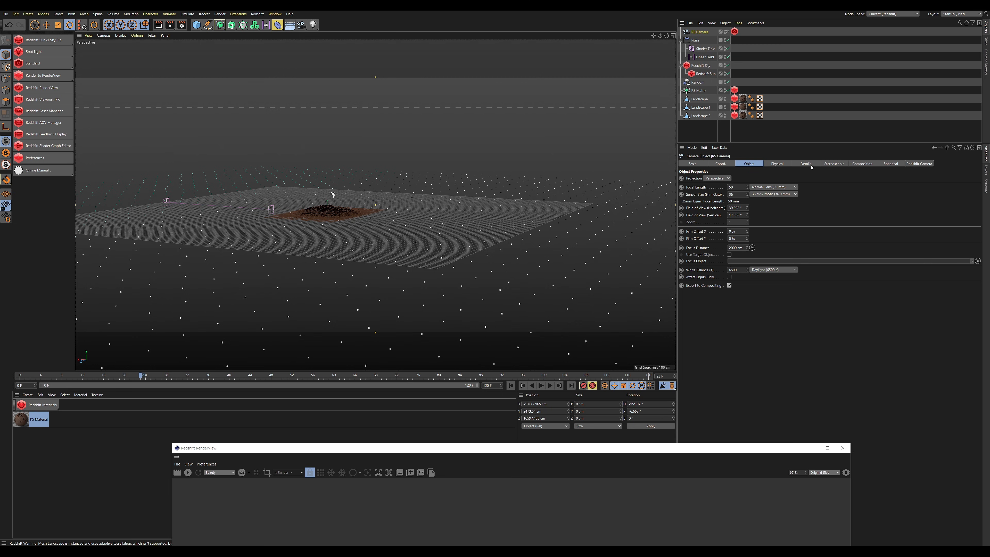
left_click(850, 165)
left_click(710, 187)
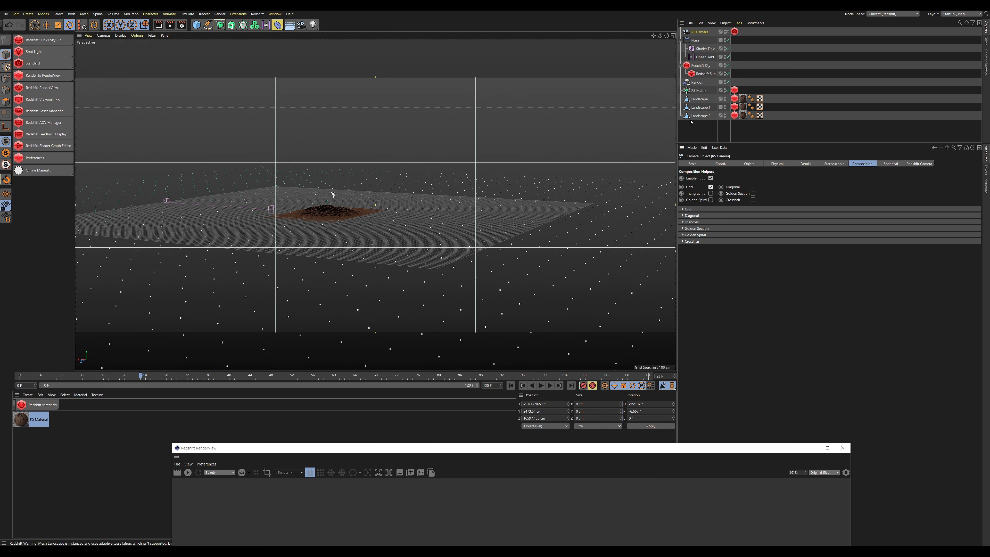
Step: Duplicate the original Landscape object and scale the copy up uniformly to about 6200 cm wide
left_click(701, 116)
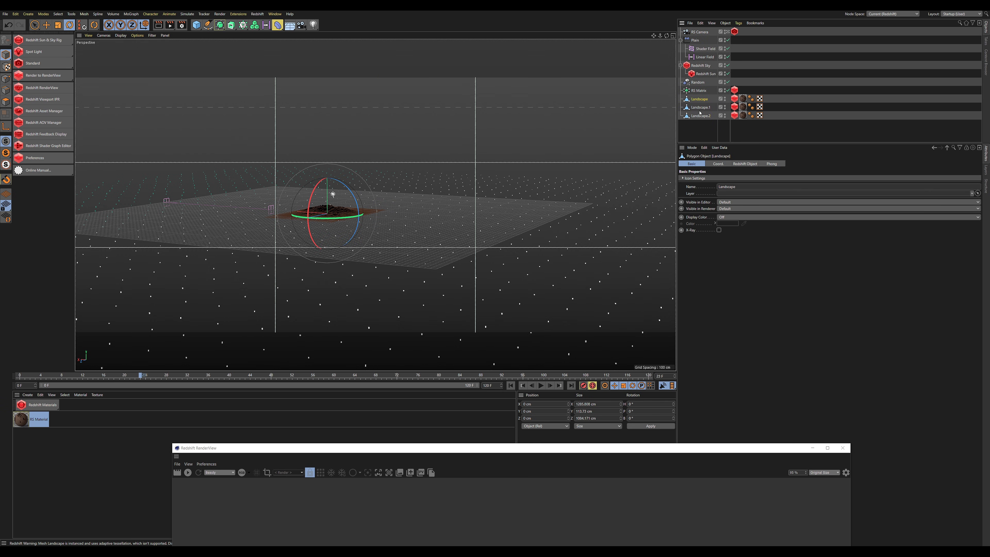
key("t")
left_click(701, 107)
left_click(700, 100)
left_click_drag(699, 100, 697, 124, "ctrl")
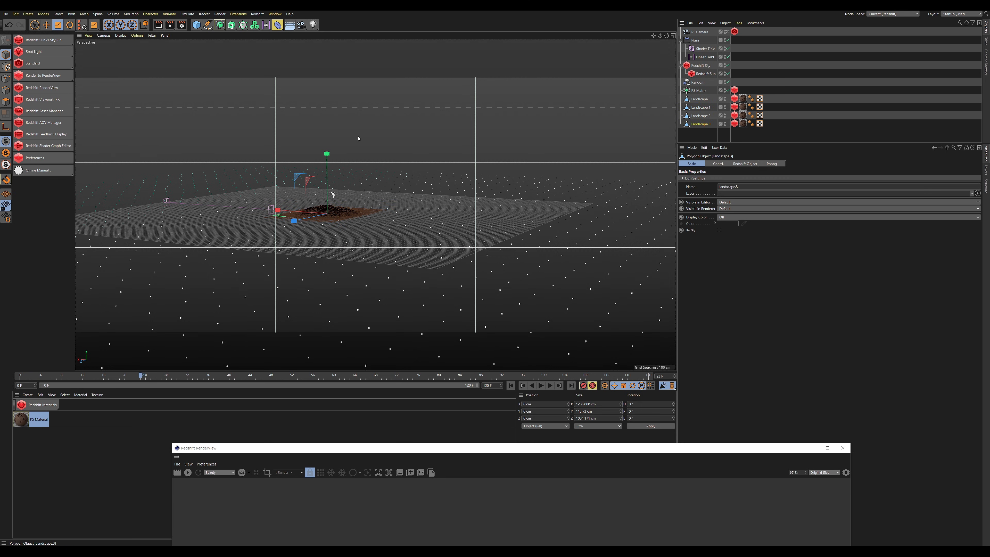
mouse_move(327, 153)
left_mouse_down()
mouse_move(327, 98)
mouse_move(326, 153)
left_mouse_up()
left_click_drag(301, 196, 113, 256)
key("e")
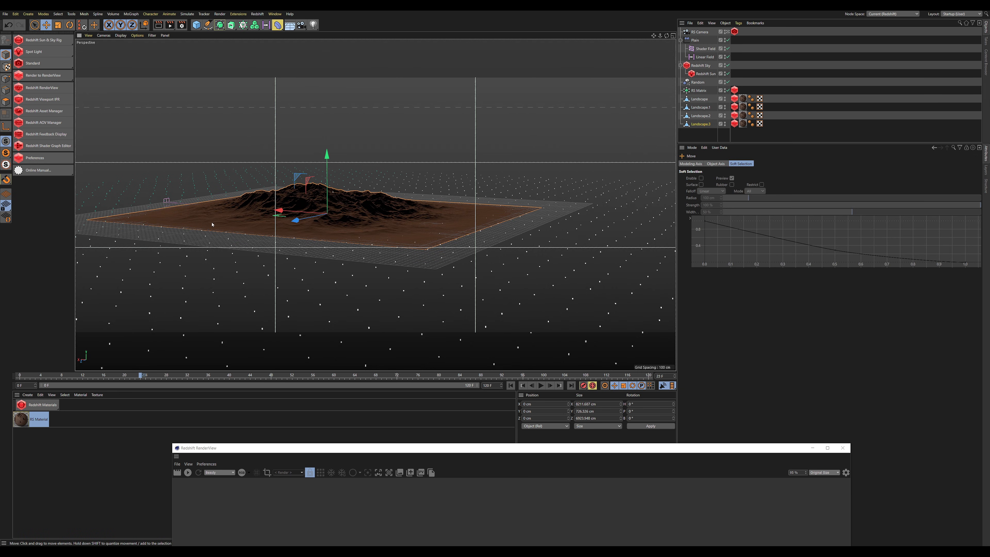
Step: Move the enlarged landscape copy behind the small original, left of center, and stretch its height to about 1917 cm
left_click_drag(296, 223, 227, 173)
key("t")
left_click_drag(269, 126, 268, 40)
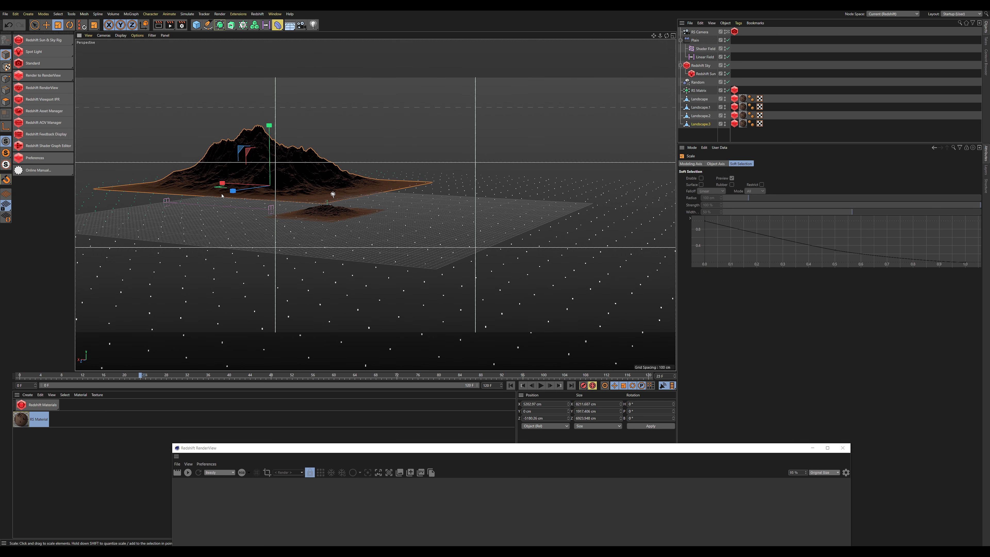
key("e")
mouse_move(230, 192)
left_mouse_down()
mouse_move(251, 185)
mouse_move(237, 178)
left_mouse_up()
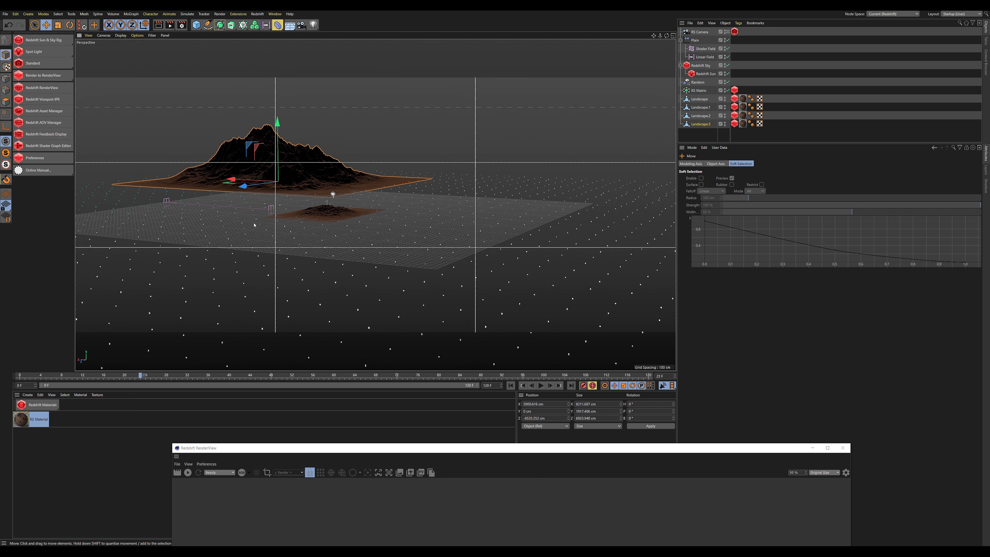
Step: Duplicate the large background mountain and place the copy in the right foreground of the camera view
left_click(700, 126, "ctrl")
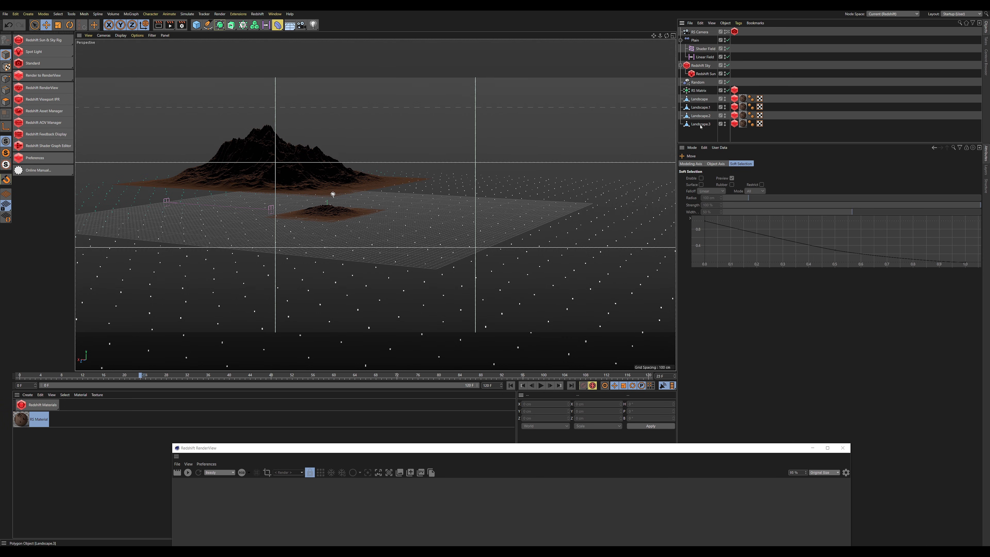
left_click(698, 127)
left_click_drag(698, 134, 698, 135, "ctrl")
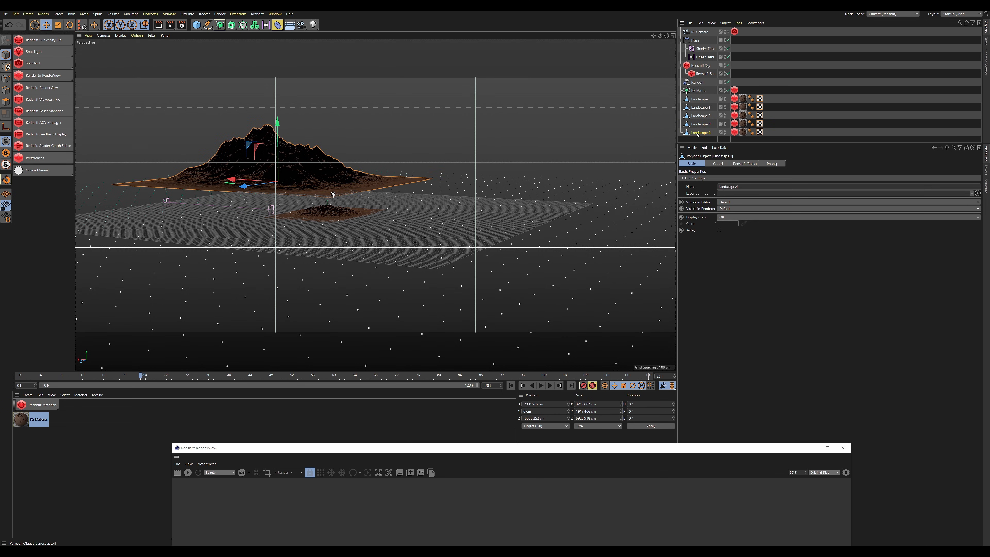
left_click_drag(232, 180, 482, 247)
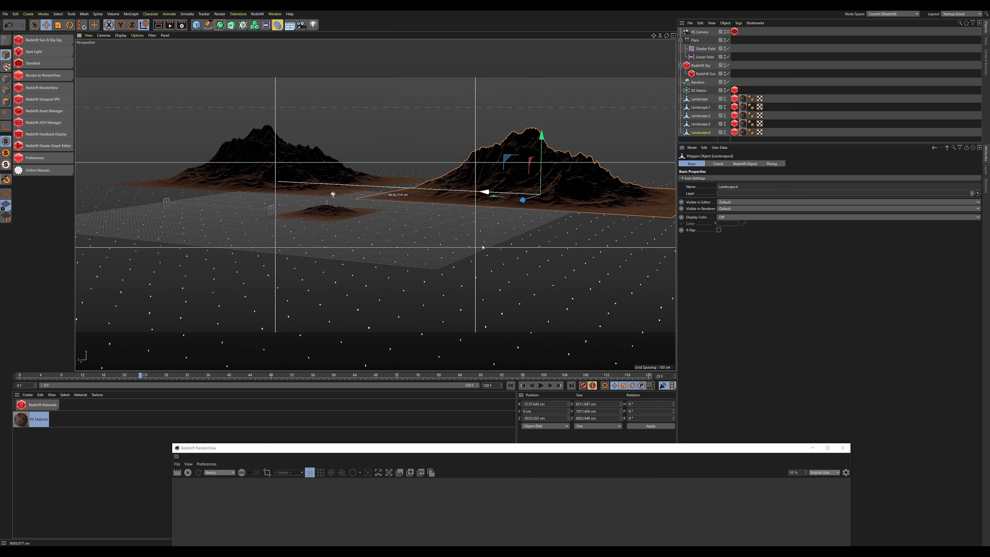
left_click_drag(522, 200, 144, 333)
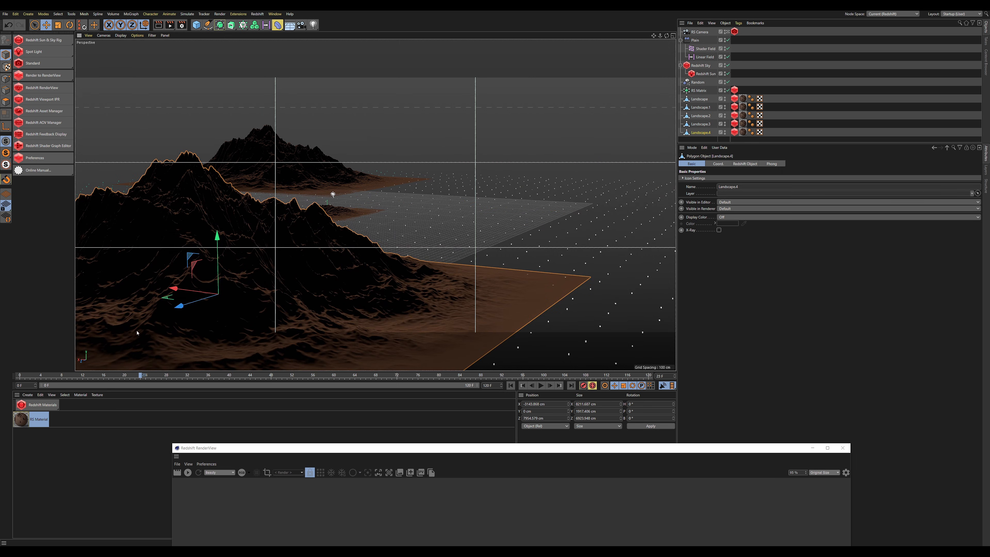
left_click_drag(176, 289, 634, 348)
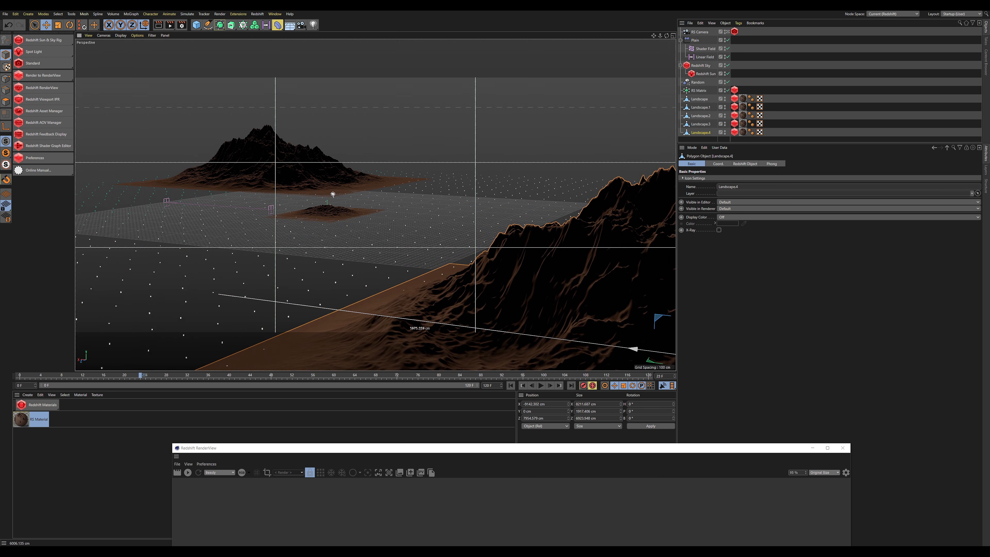
Step: Reposition the foreground mountain sideways and lower its height to about 1017 cm, checking the composition in the render
left_click_drag(354, 450, 290, 37)
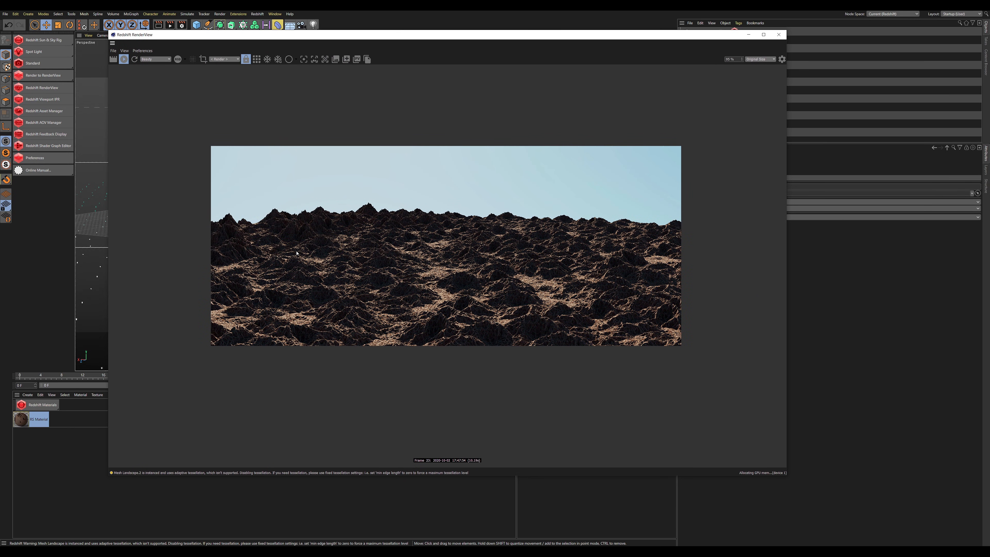
scroll(457, 311, "up", 2)
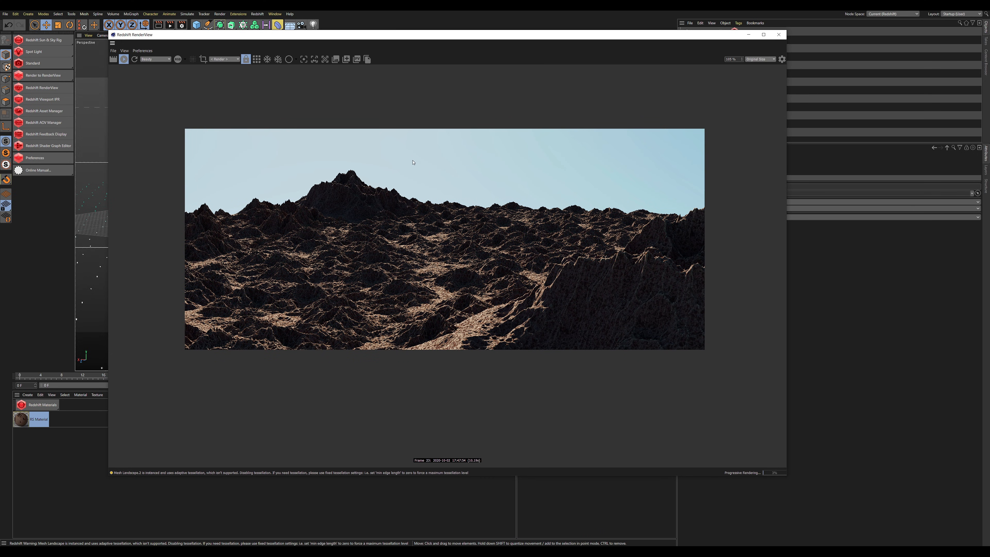
left_click_drag(487, 35, 405, 37)
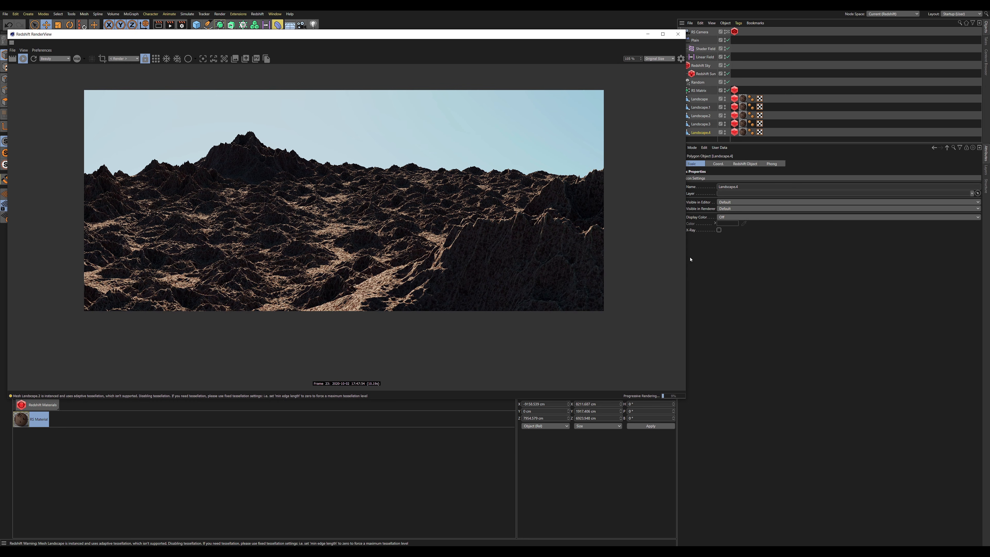
left_click_drag(686, 221, 521, 222)
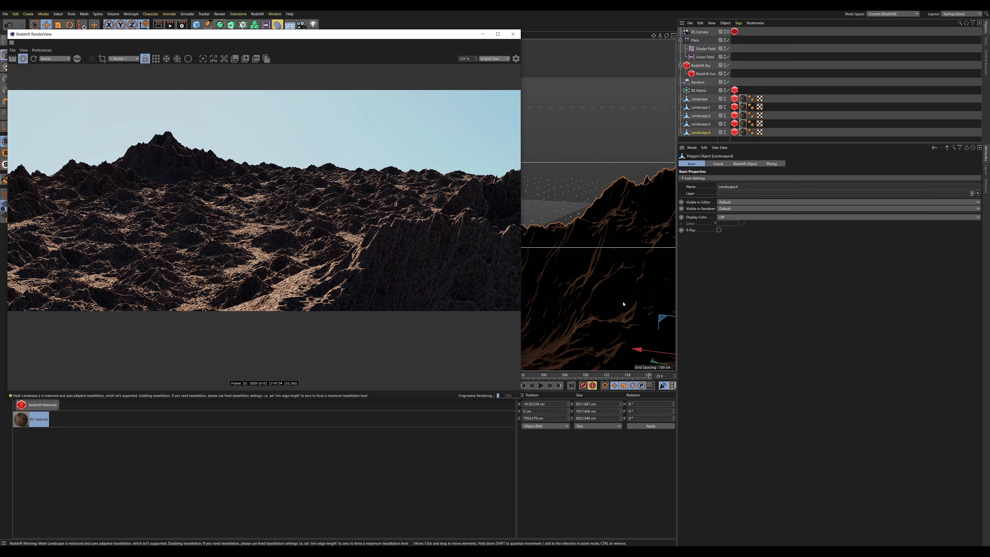
left_click_drag(662, 318, 524, 350)
key("r")
key("t")
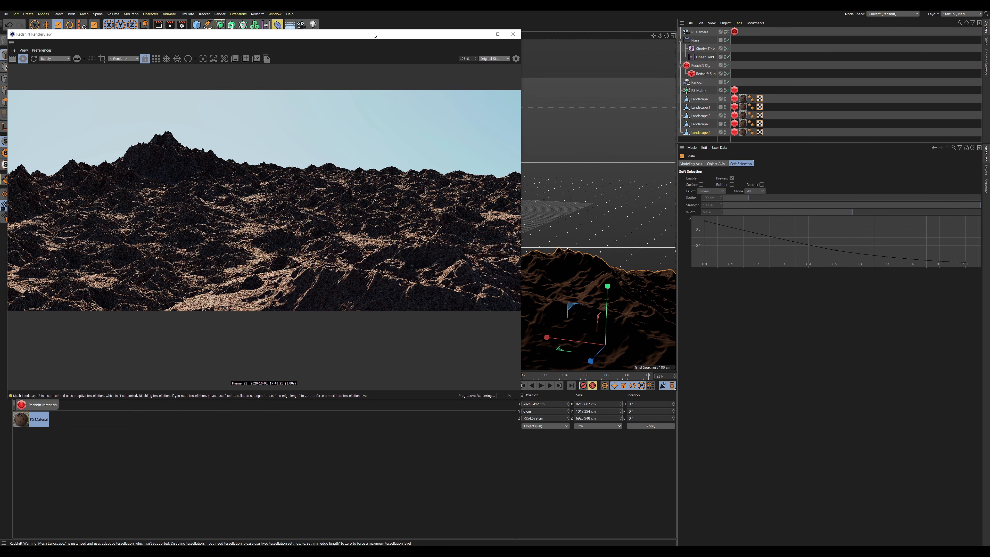
left_click_drag(327, 38, 505, 36)
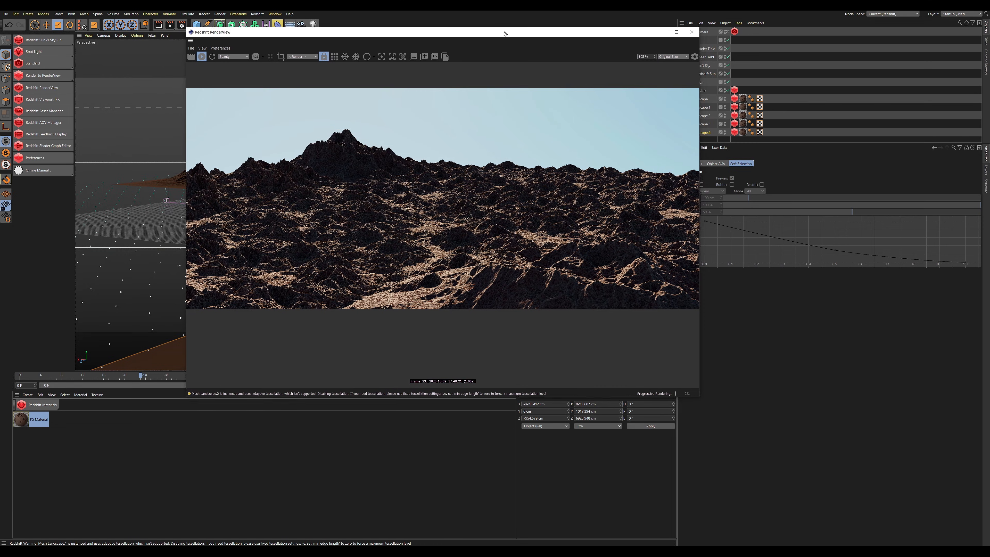
double_click(505, 36)
left_click_drag(499, 12, 446, 150)
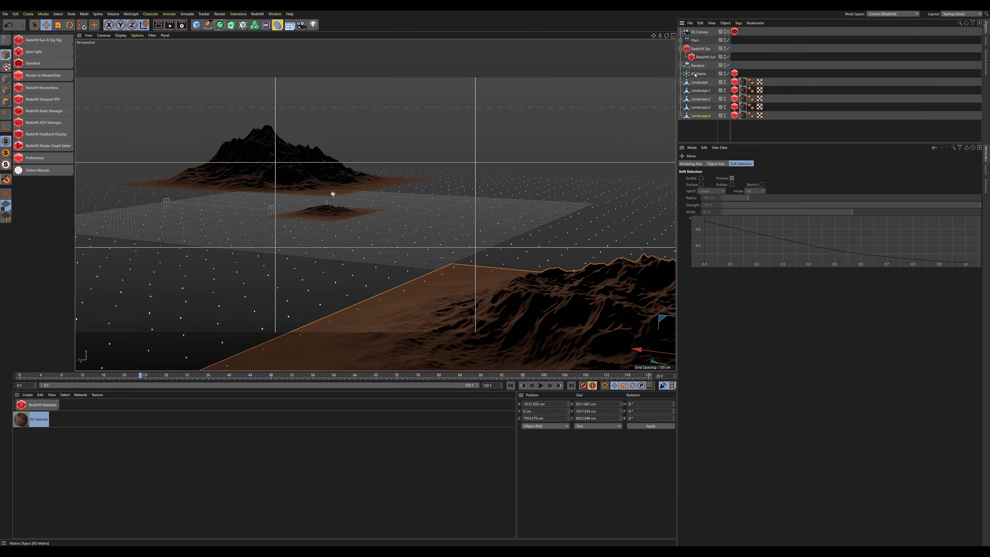
Step: Add a second Plain effector to the RS Matrix, disable its position effect and enable scale with a Y value of -0.5
left_click(695, 74)
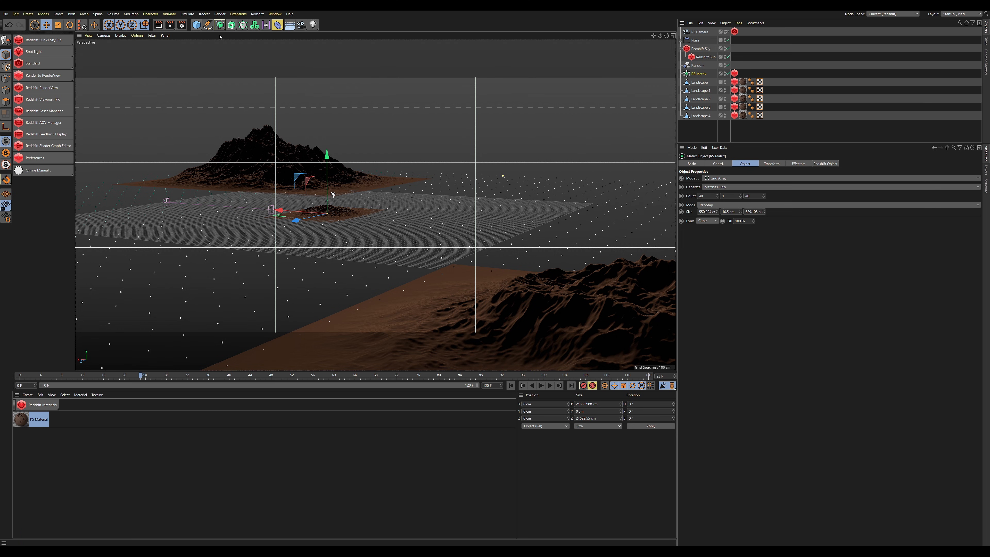
left_click(247, 30)
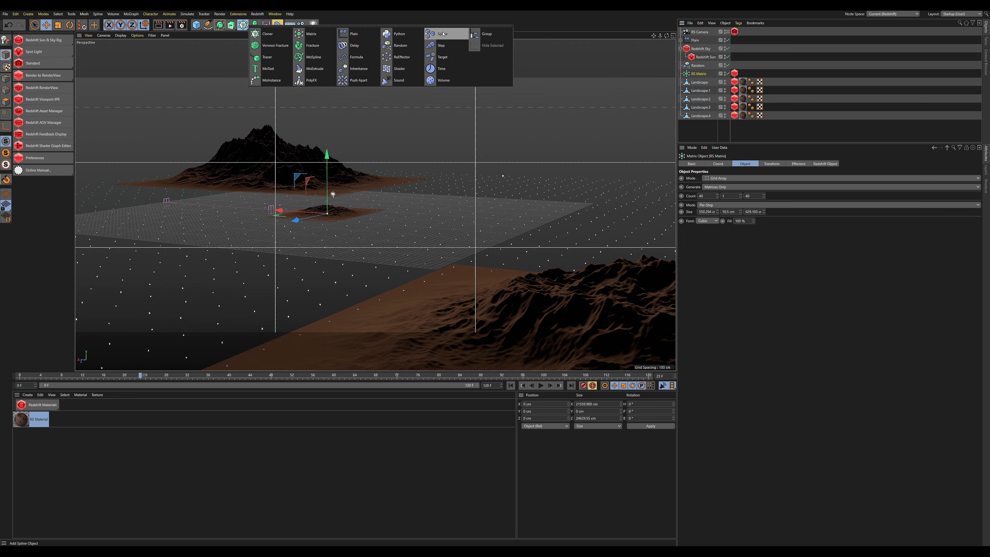
left_click(354, 33)
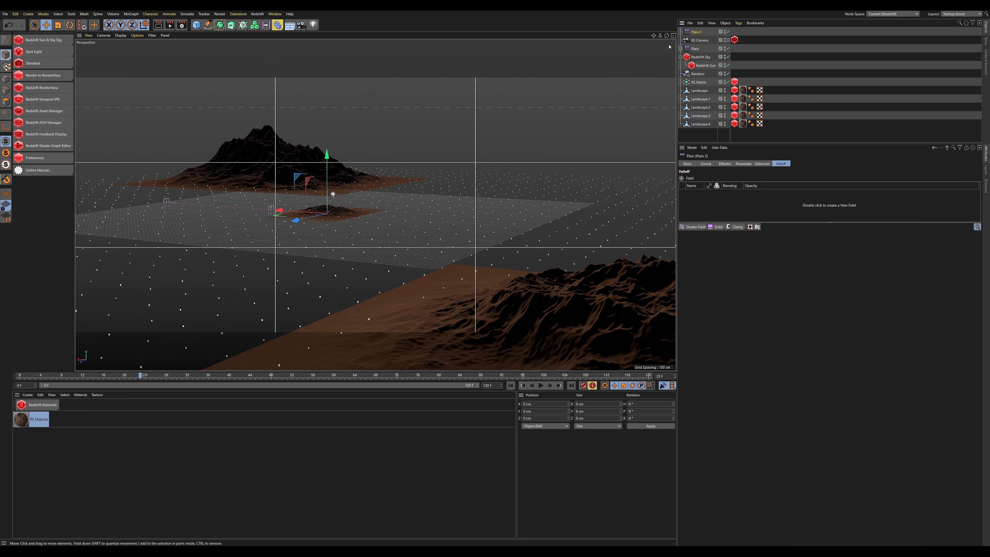
left_click(744, 163)
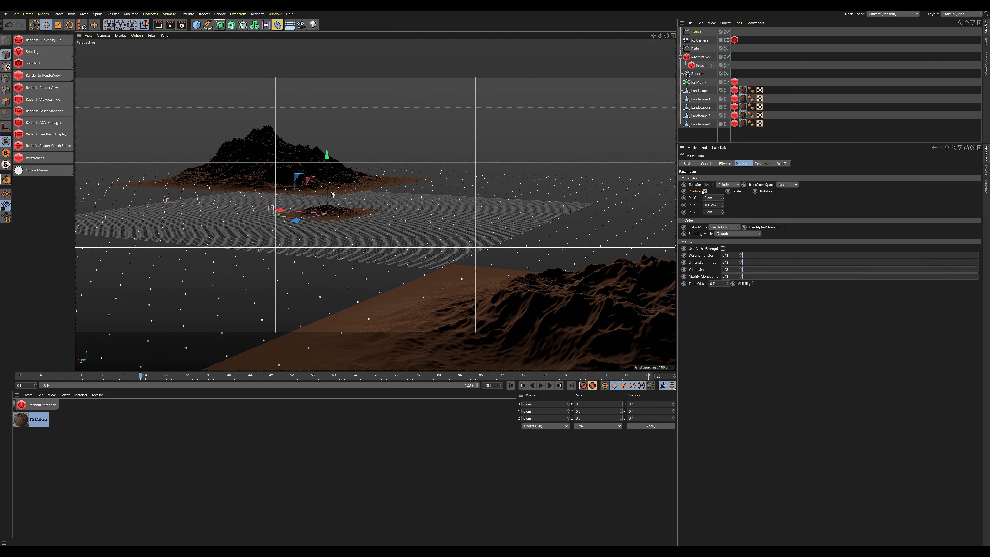
left_click(704, 191)
left_click(732, 191)
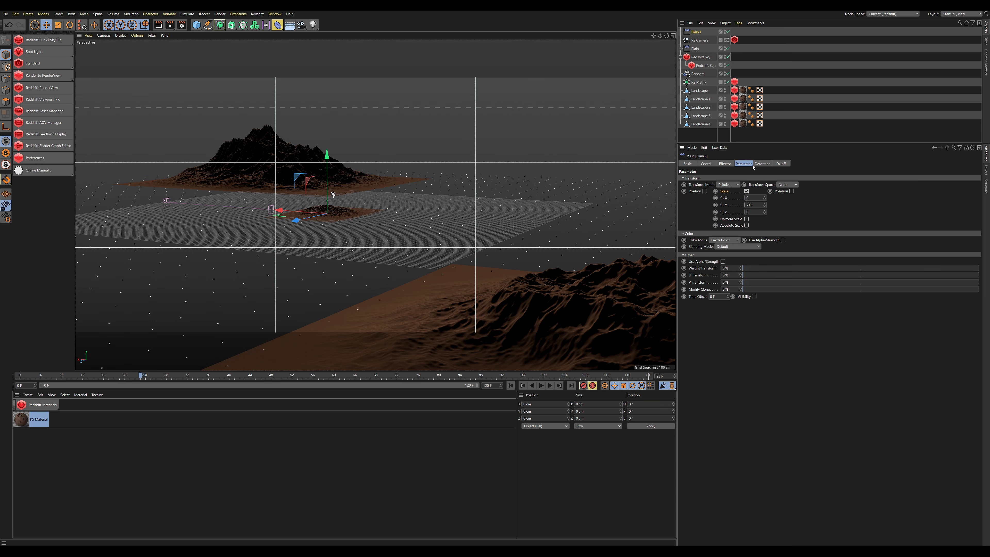
Step: Limit the new Plain effector with a Box Field about 975 cm wide, 459 cm high and 7319 cm long, rotated about 46° in heading
left_click(777, 165)
left_click_drag(704, 229, 705, 232)
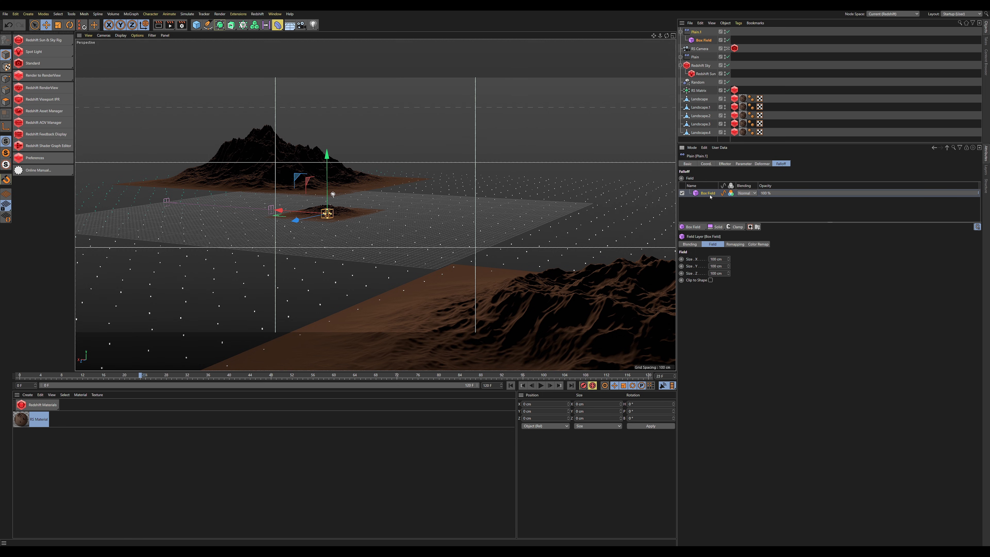
left_click_drag(331, 214, 270, 233)
key("r")
left_click_drag(327, 217, 348, 221)
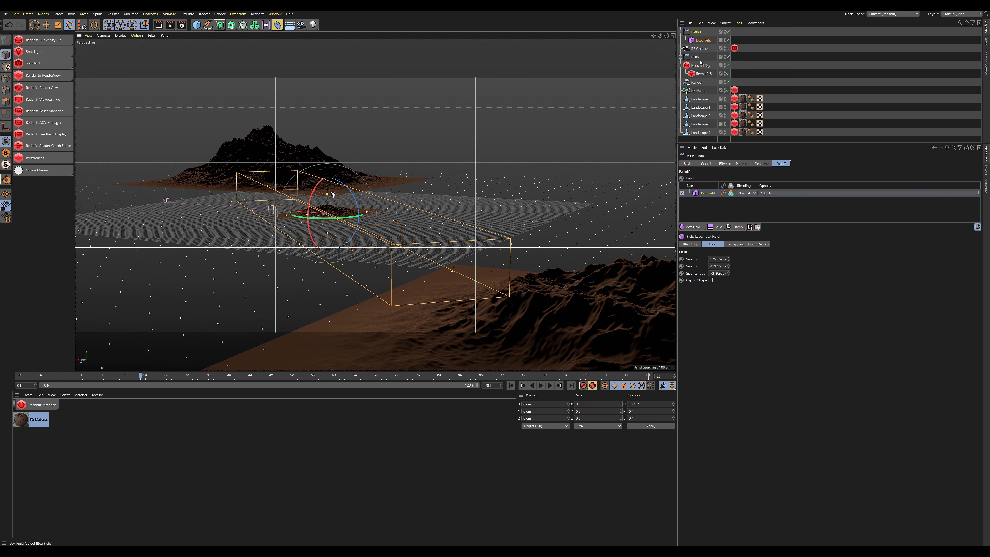
Step: Check the effectors assigned to the RS Matrix and open the Redshift render to inspect the area flattened by the box field
left_click(699, 90)
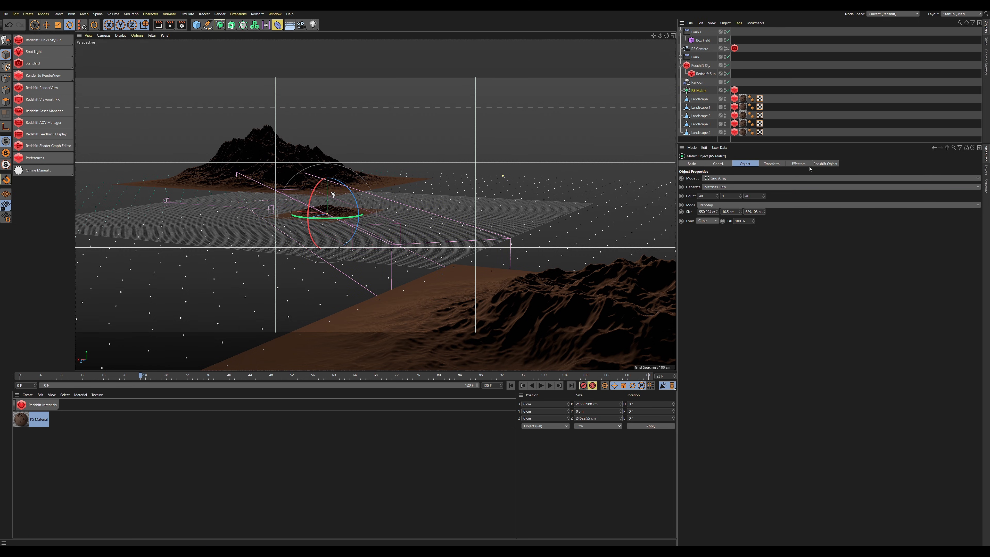
left_click(799, 163)
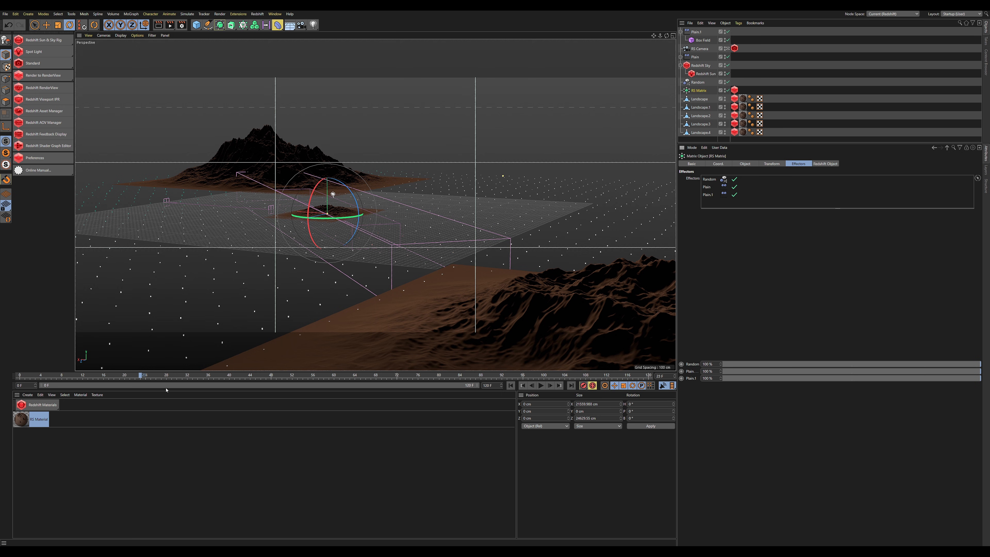
left_click(41, 76)
left_click_drag(521, 57, 753, 118)
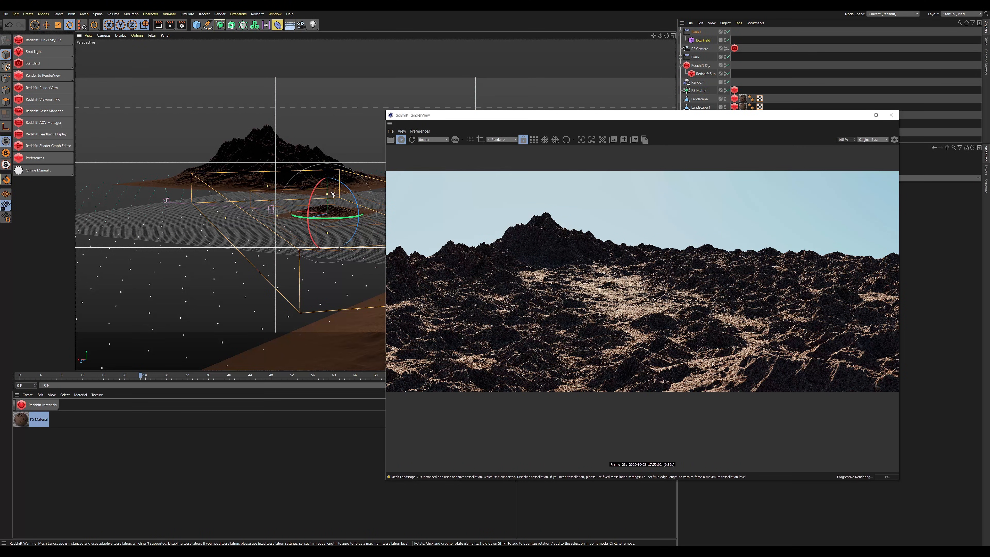
Step: Extend the box field farther toward the background mountain to flatten more of the terrain, checking the result in the render
scroll(712, 363, "up", 3)
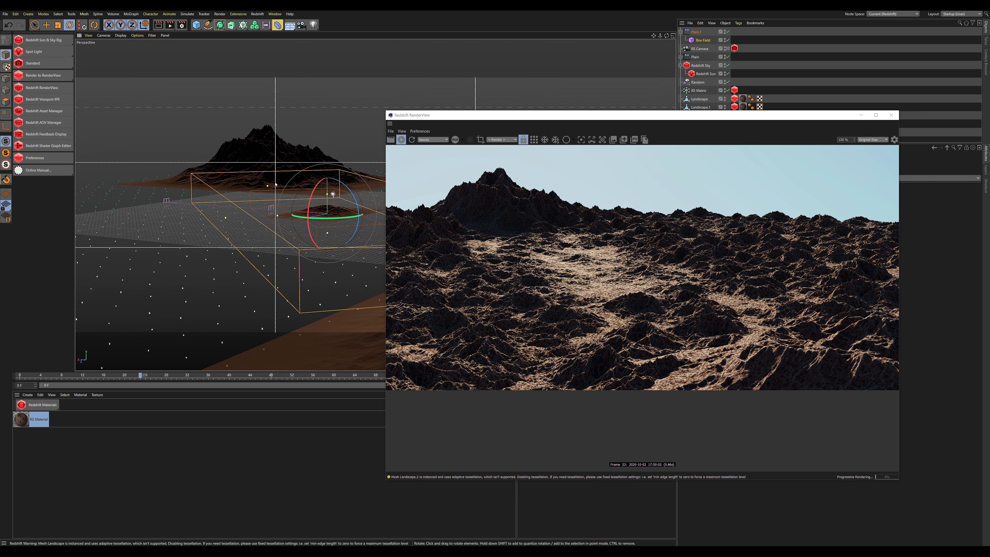
left_click_drag(268, 186, 239, 160)
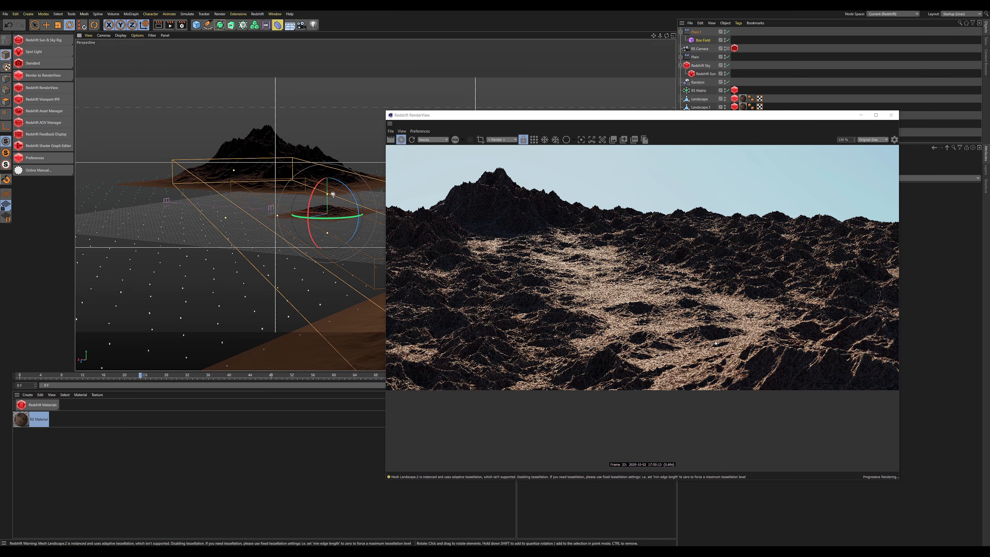
scroll(708, 339, "down", 2)
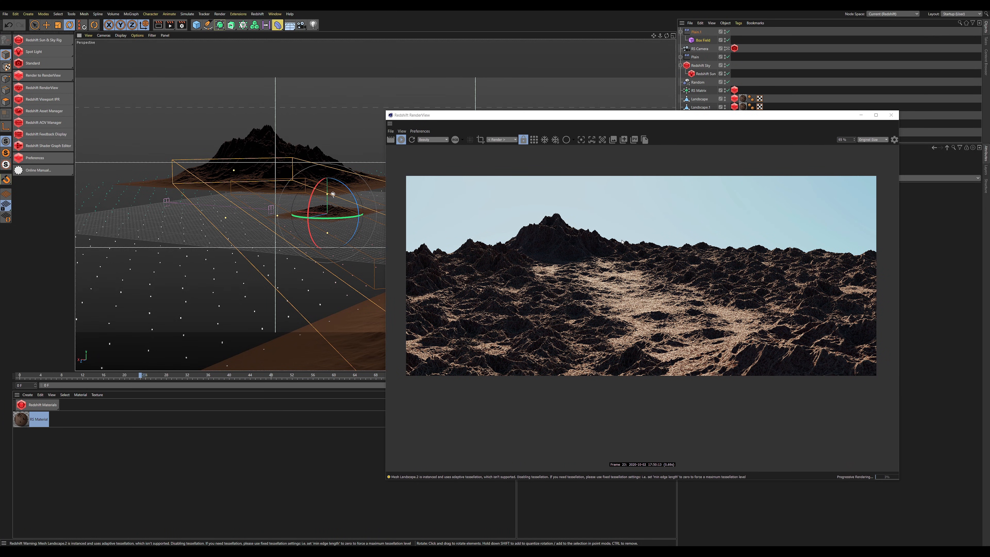
Step: Scale the large background mountain up uniformly to about 8796 cm deep
left_click(250, 145)
key("t")
left_click_drag(297, 150, 354, 148)
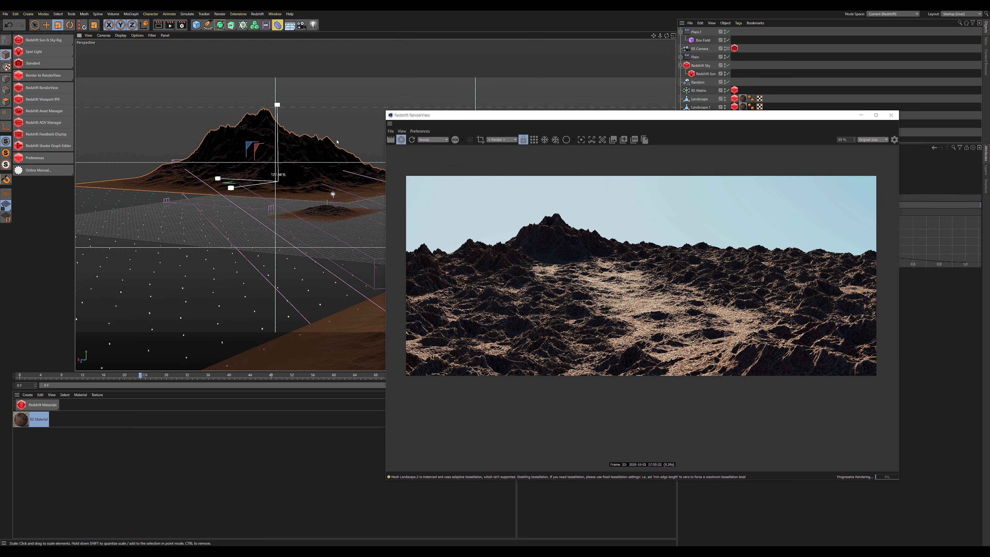
left_click_drag(297, 180, 298, 180)
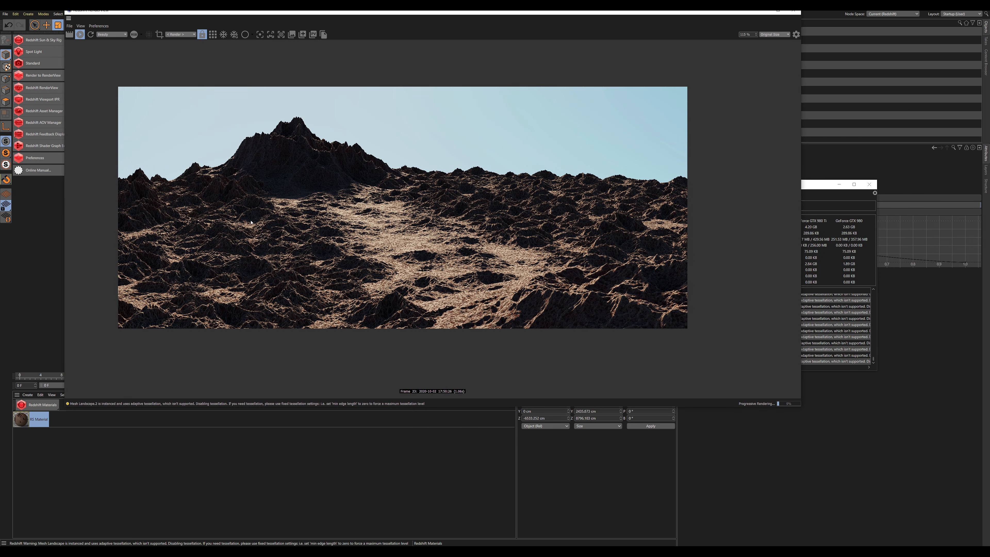
Step: Add a Redshift Environment object for volumetric fog and arrange the render window so the object settings are accessible
left_click_drag(511, 13, 600, 110)
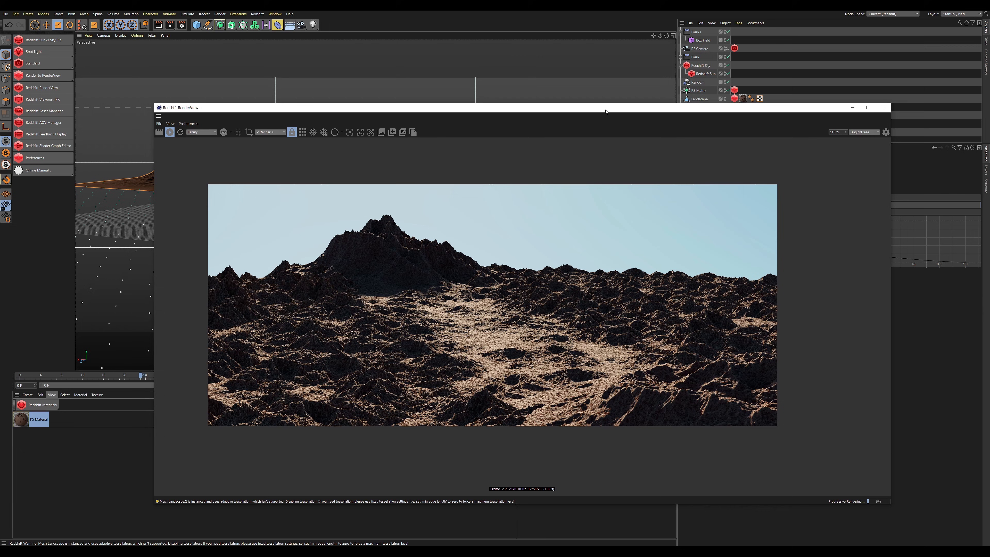
left_click(71, 45)
left_click(99, 53)
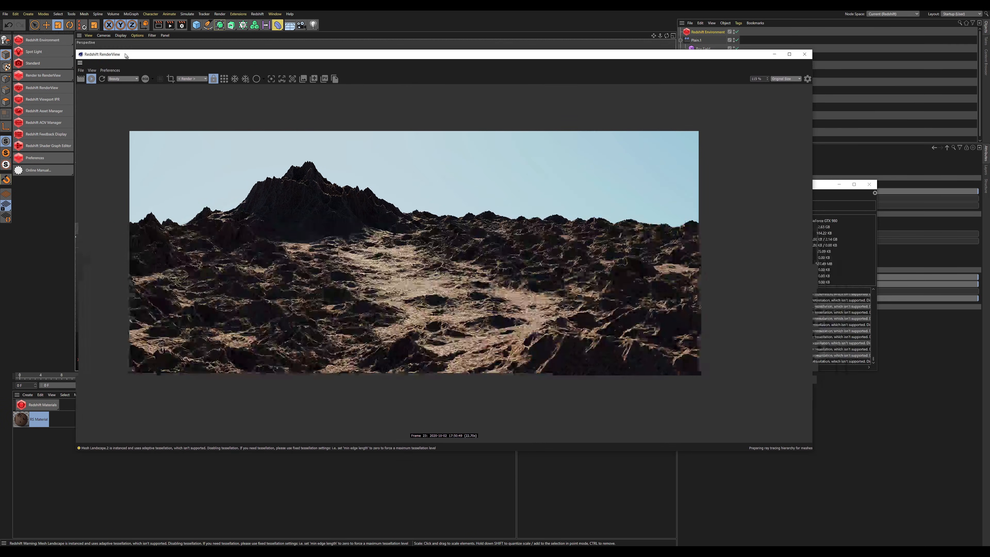
left_click_drag(126, 55, 64, 42)
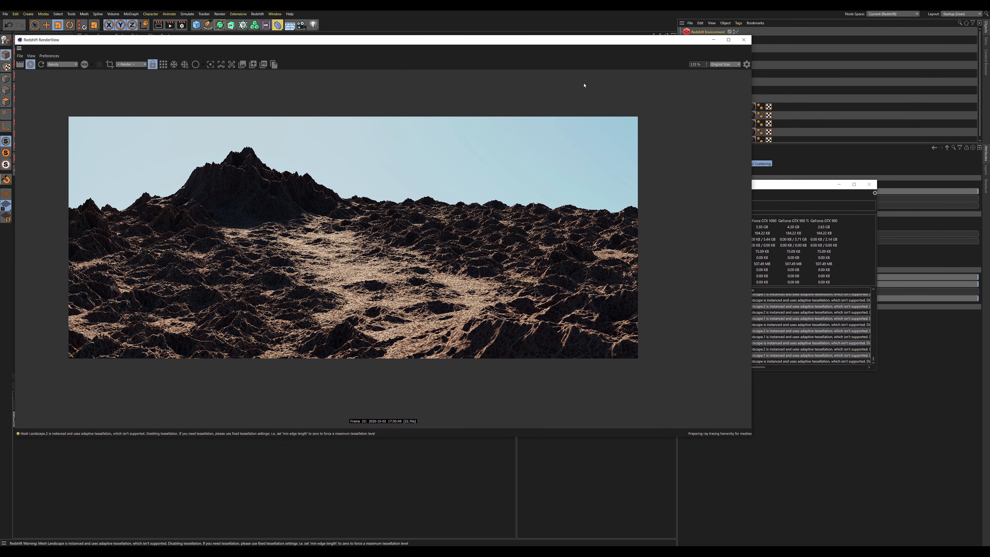
left_click_drag(751, 157, 588, 158)
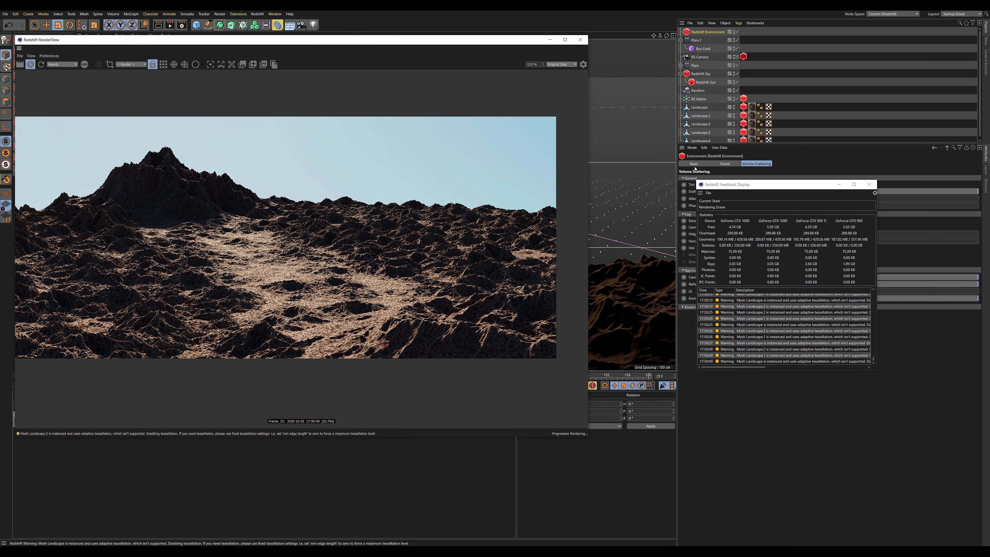
Step: Close the feedback display and raise the Redshift Sun's volume contribution scale to 1, reducing it to 0.033
left_click(700, 74)
left_click_drag(780, 185, 472, 198)
left_click(560, 196)
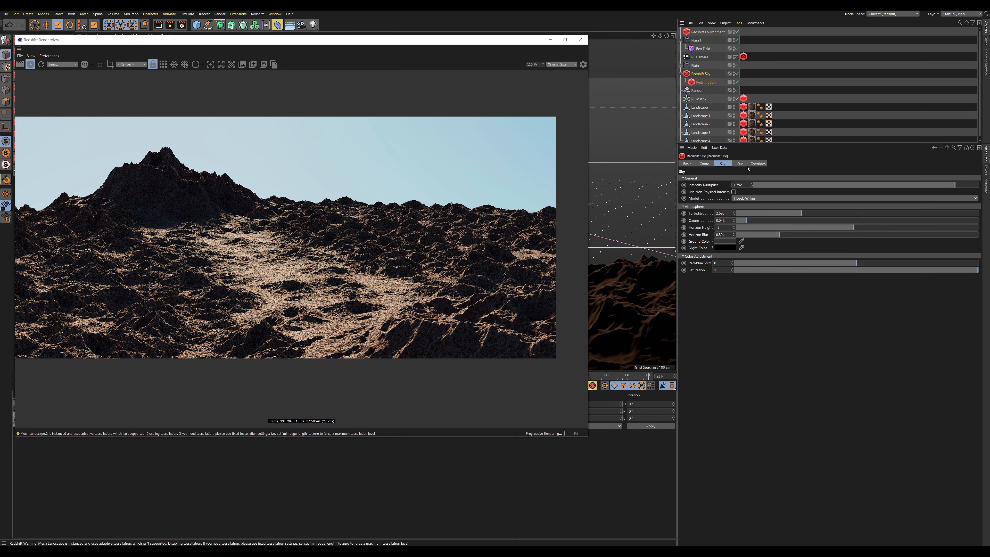
left_click(706, 82)
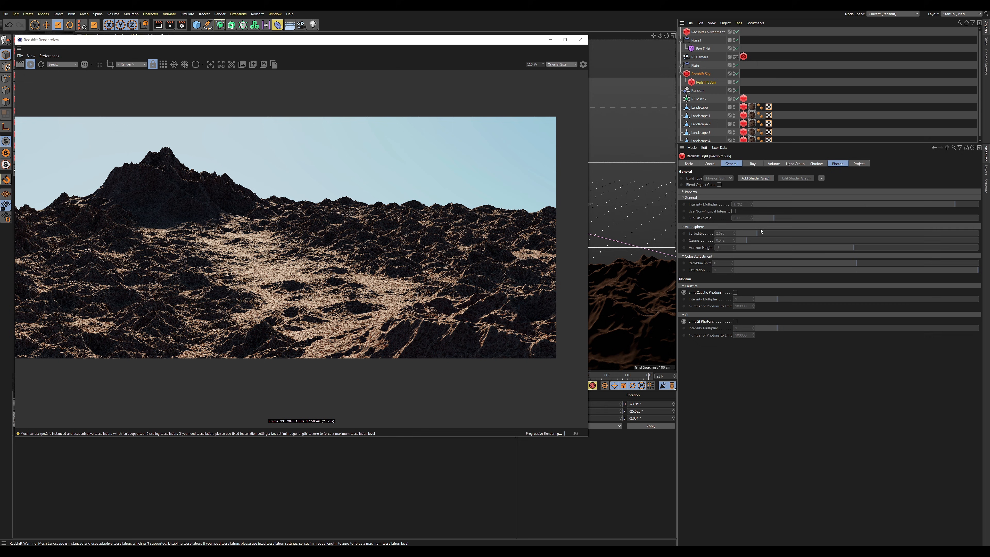
left_click(773, 164)
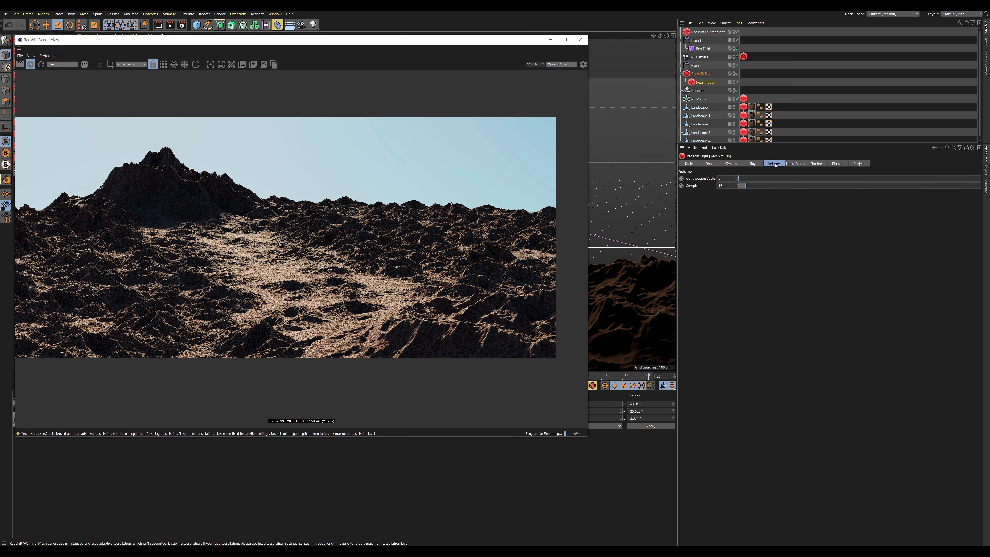
left_click_drag(752, 178, 981, 178)
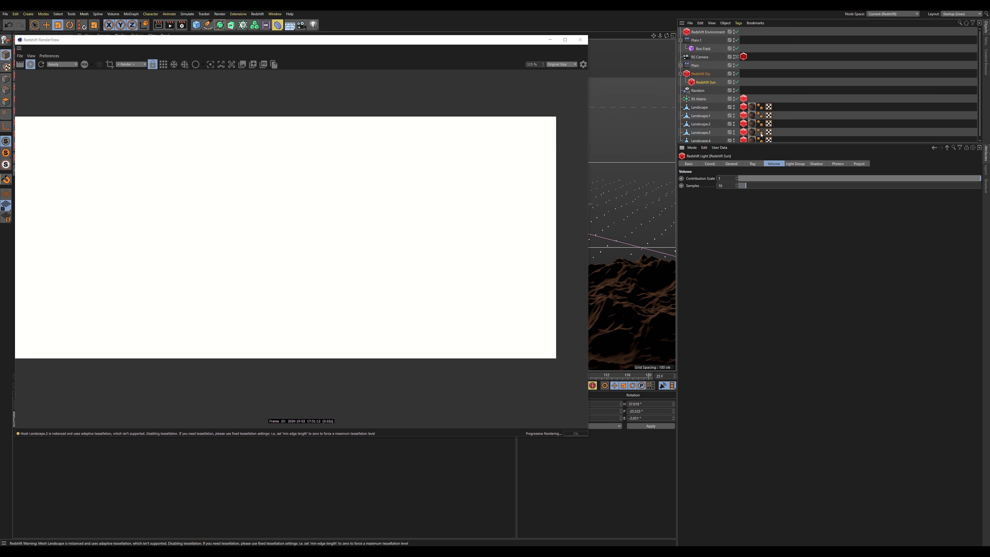
left_click(747, 181)
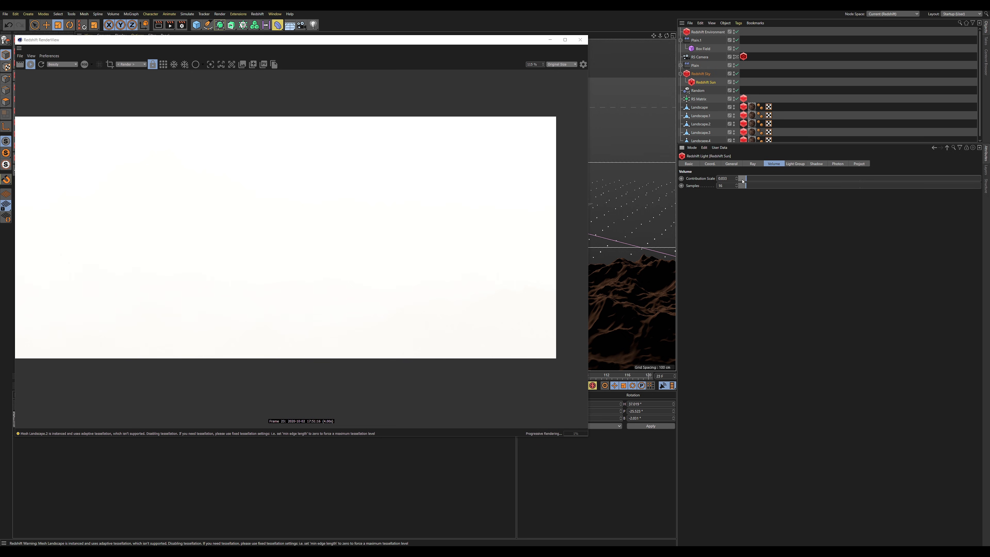
Step: Reduce the Redshift Environment's scattering to 0.001 and raise its phase to about 0.447
left_click_drag(395, 36, 456, 32)
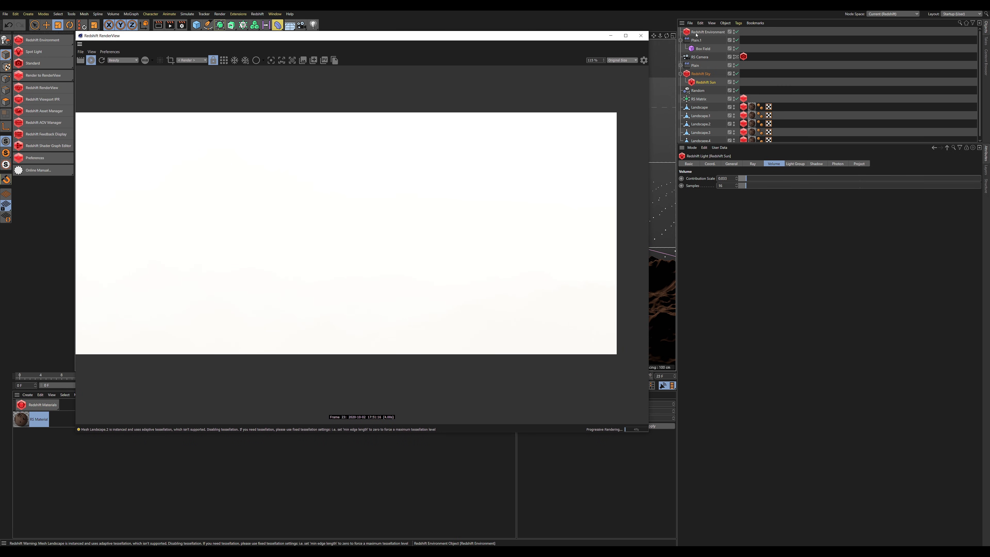
left_click(706, 32)
left_click(777, 192)
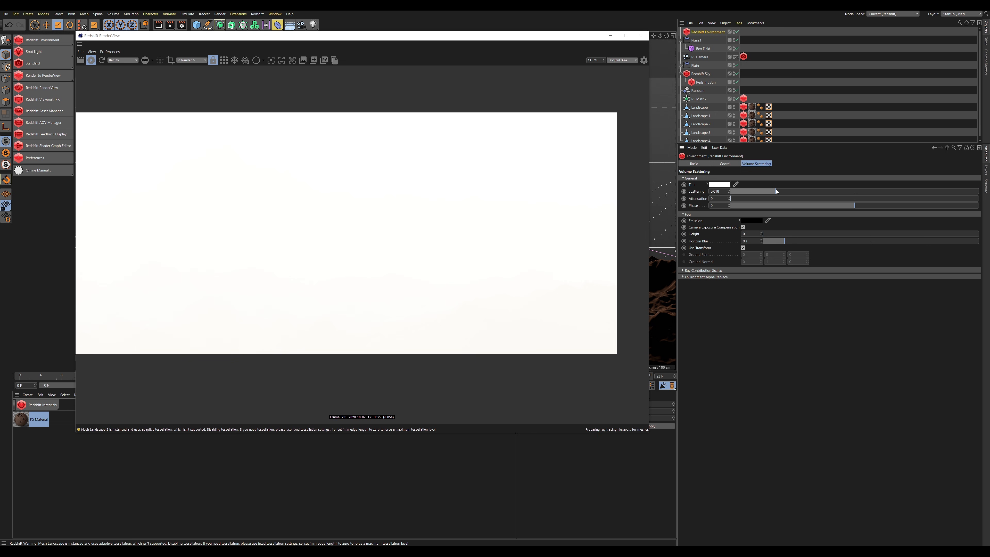
left_click(741, 192)
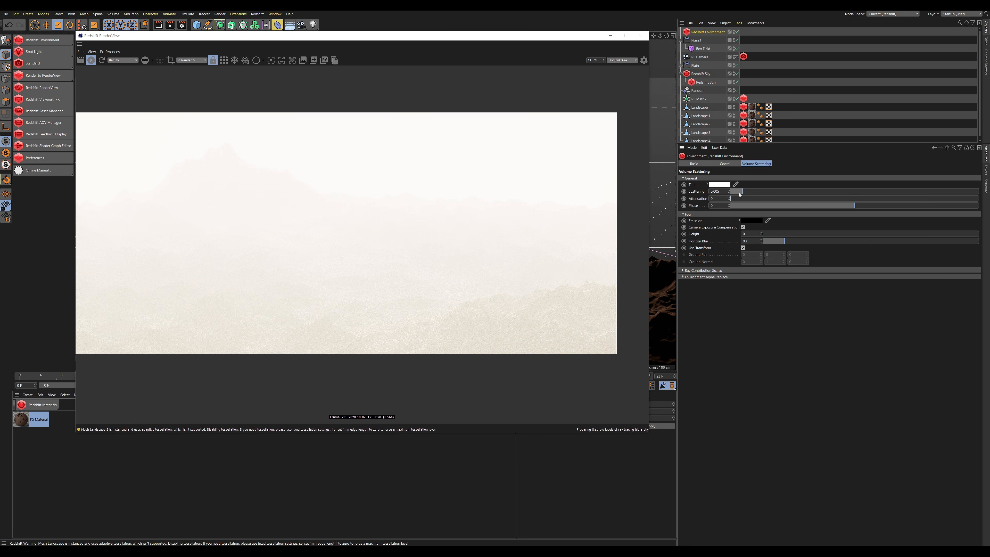
left_click(735, 192)
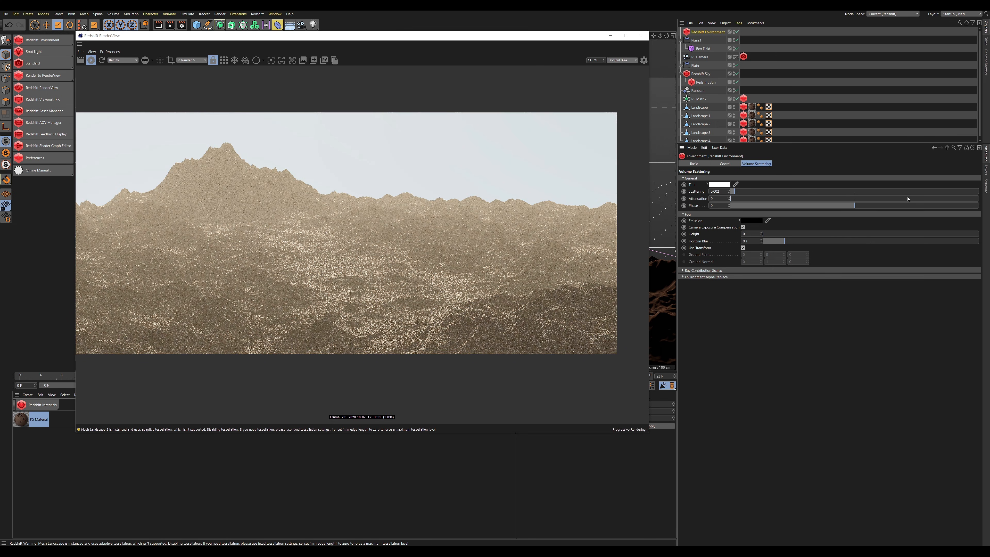
left_click(734, 192)
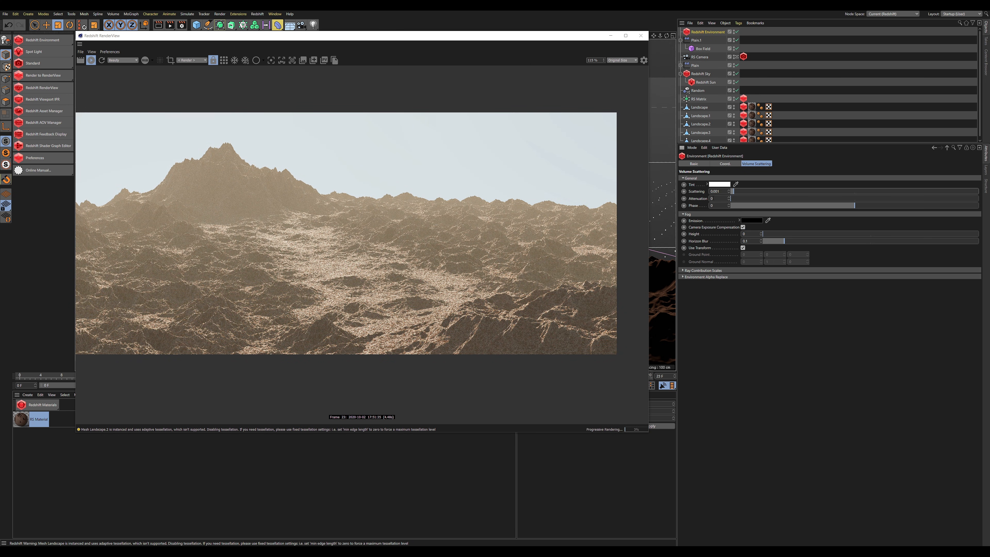
left_click_drag(892, 207, 910, 207)
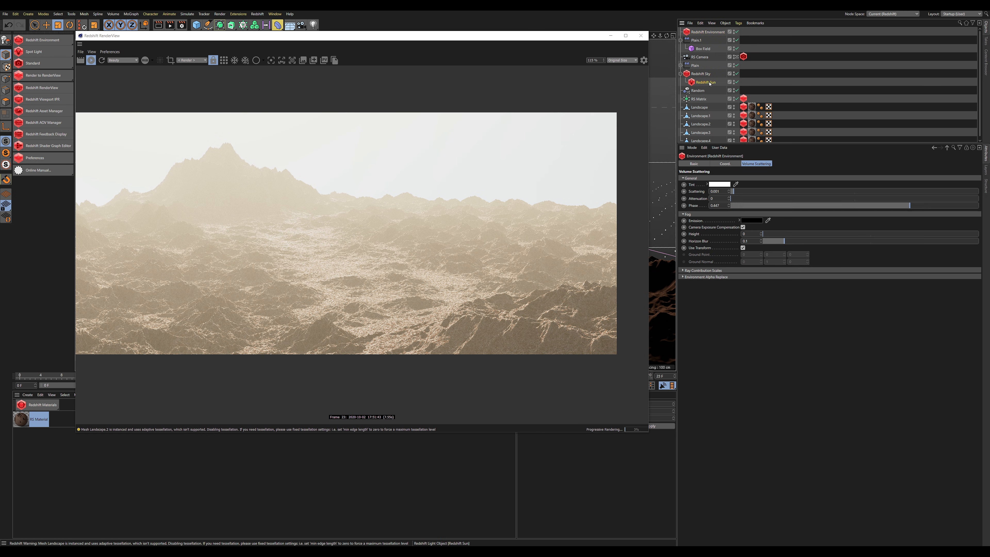
Step: Set the Redshift Sun's volume contribution scale to 0.005 and inspect the haze in the render
left_click(705, 82)
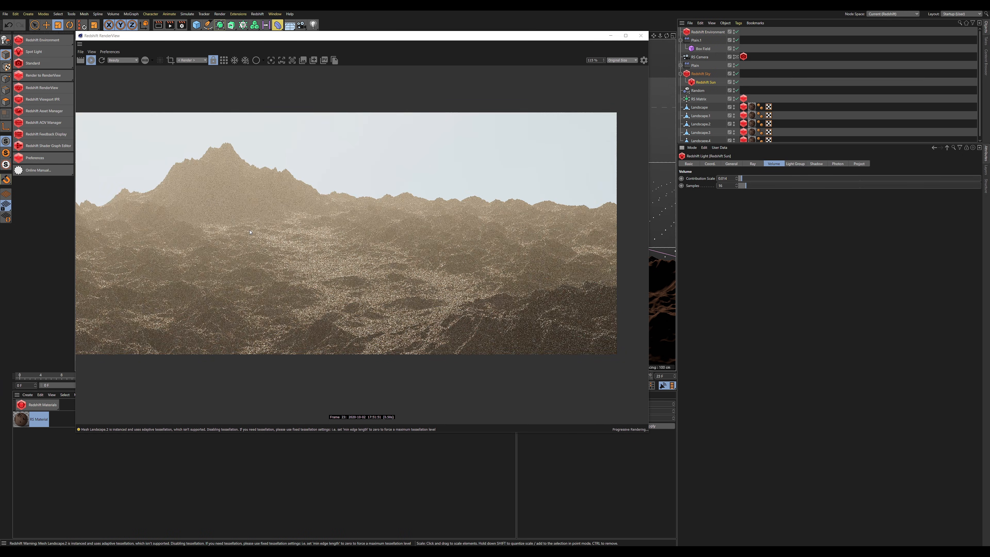
scroll(250, 232, "up", 3)
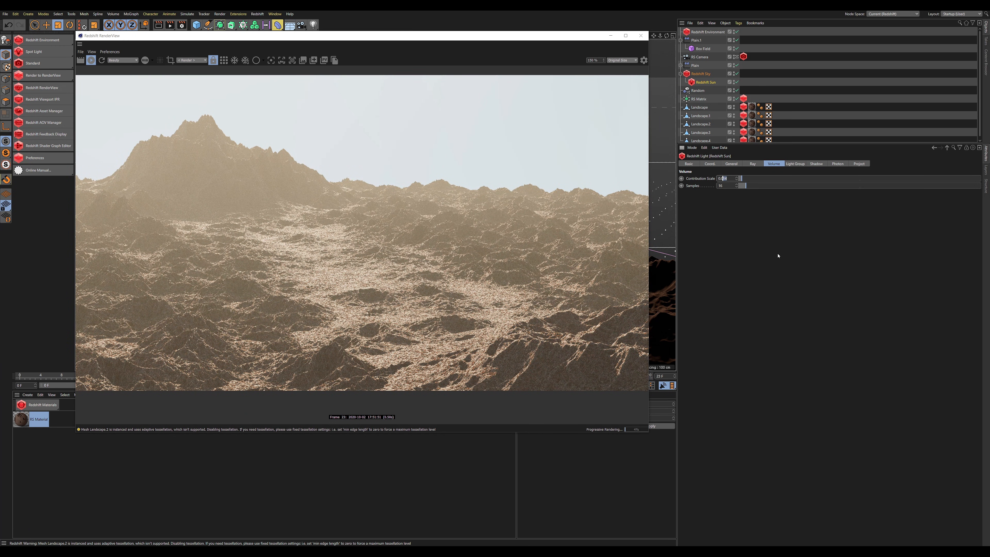
type("0.005")
key("Return")
scroll(309, 211, "down", 3)
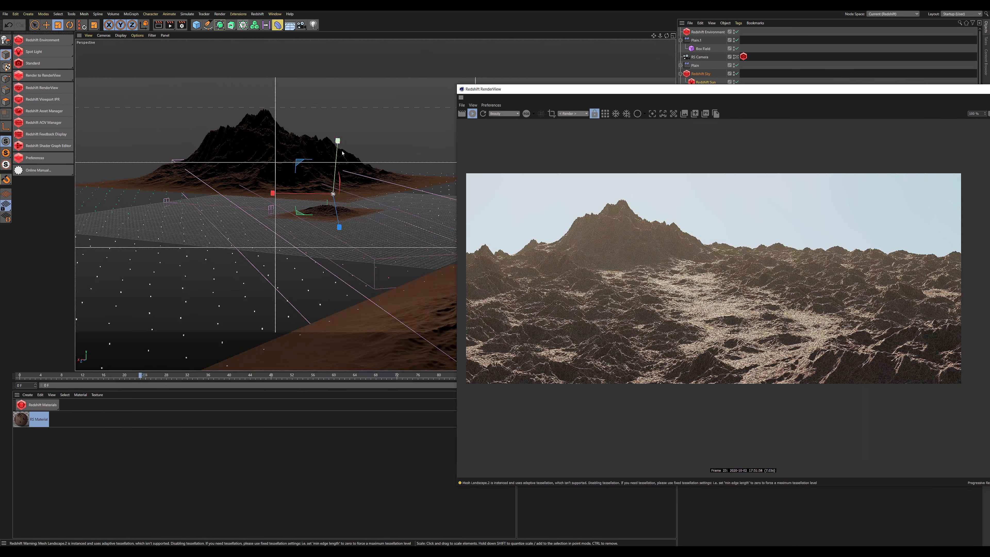
Step: Move the render window off the viewport and rotate the Redshift Sun to relight the terrain
left_click_drag(246, 36, 626, 89)
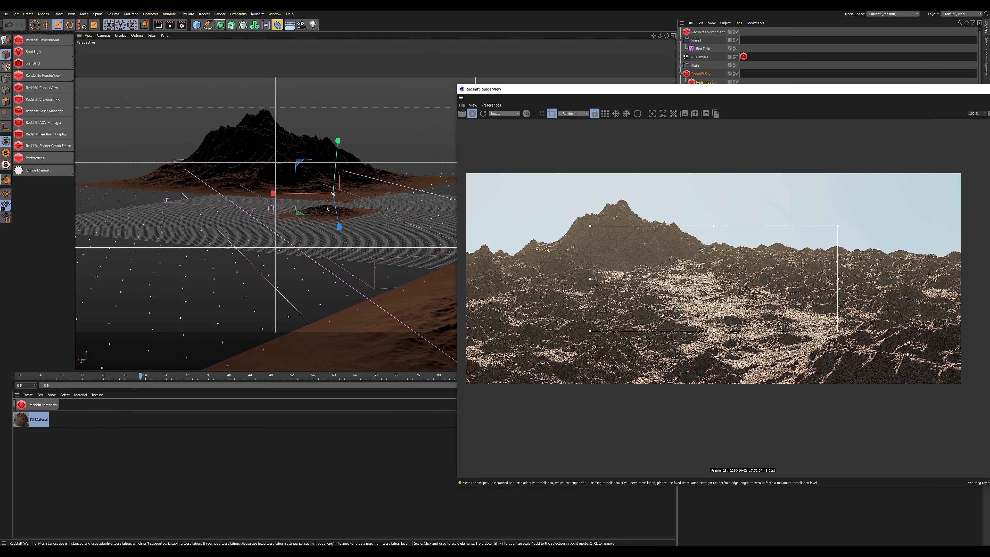
left_click(299, 164)
key("r")
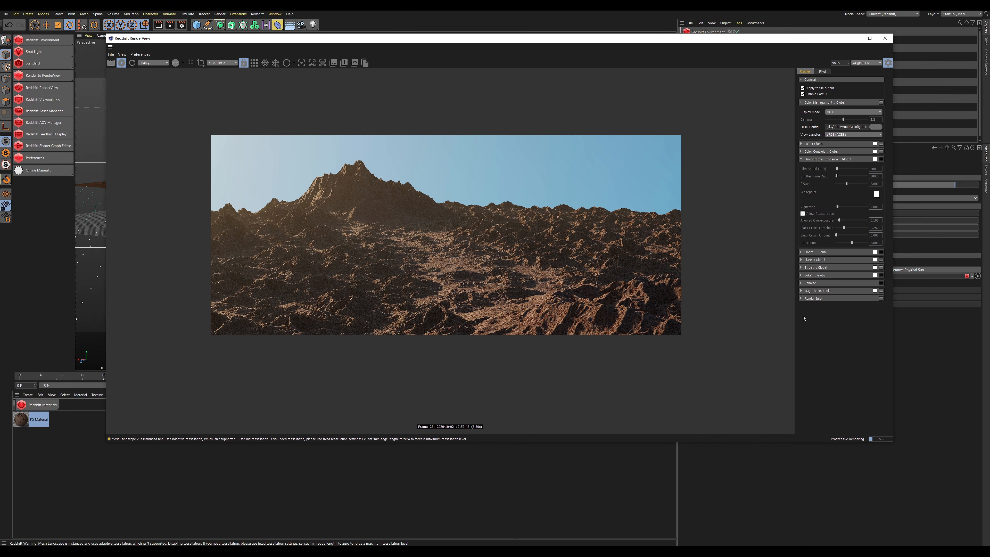
Step: Enable Bloom in the render view's post effects, lower its threshold to about 4.4 and raise its intensity
left_click(875, 251)
left_click(803, 251)
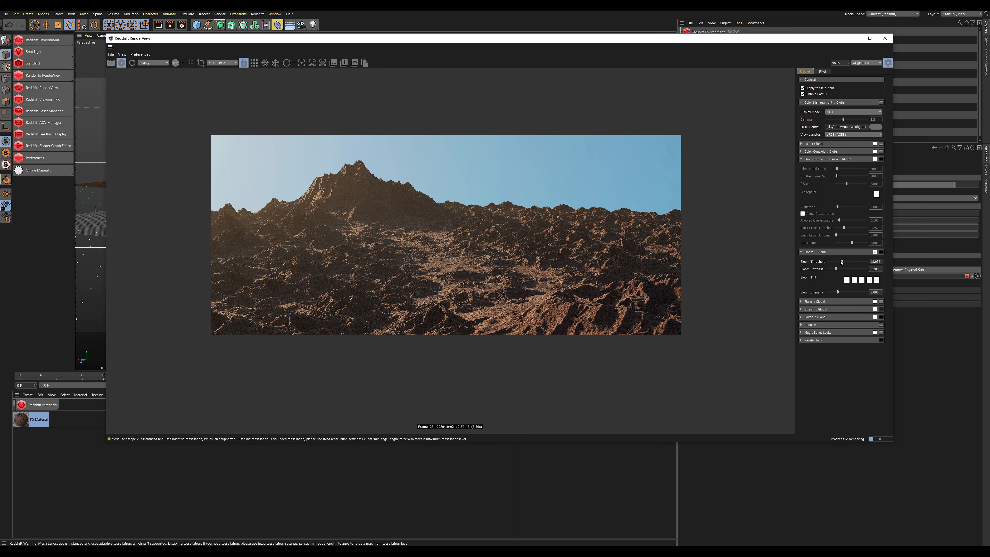
left_click_drag(833, 262, 853, 293)
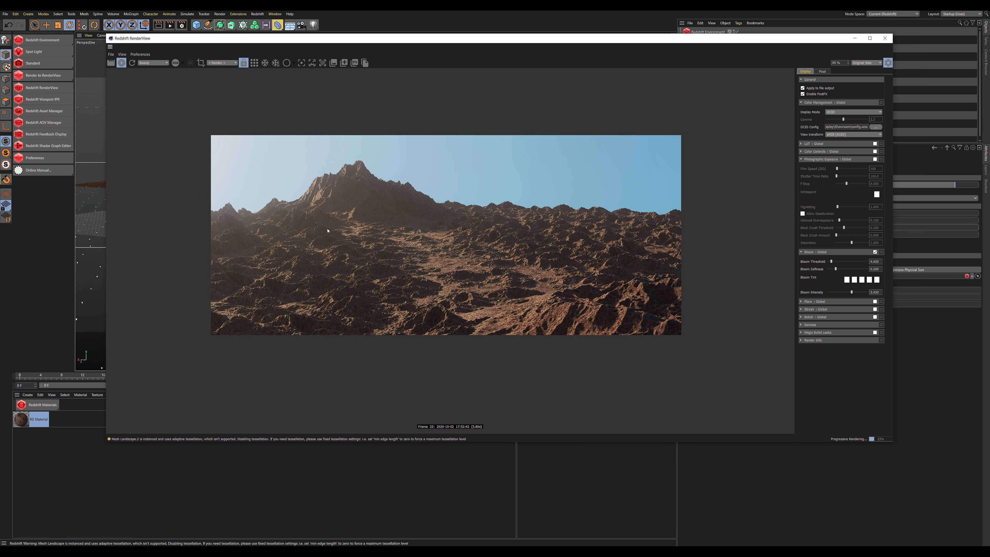
scroll(375, 237, "up", 1)
Step: Enable Photographic Exposure, set the allowed overexposure to 0 and lower the film speed to darken the image
left_click(875, 159)
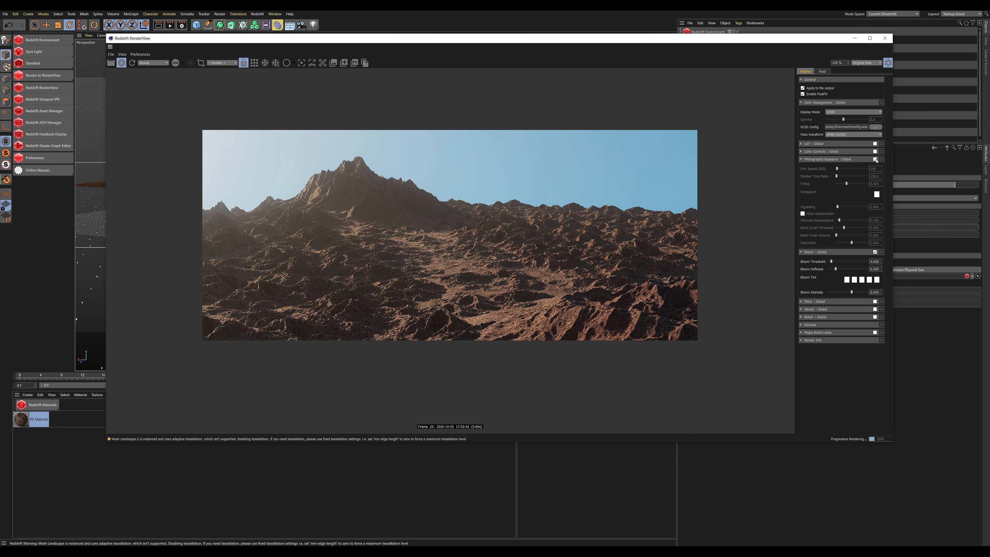
left_click_drag(841, 169, 837, 170)
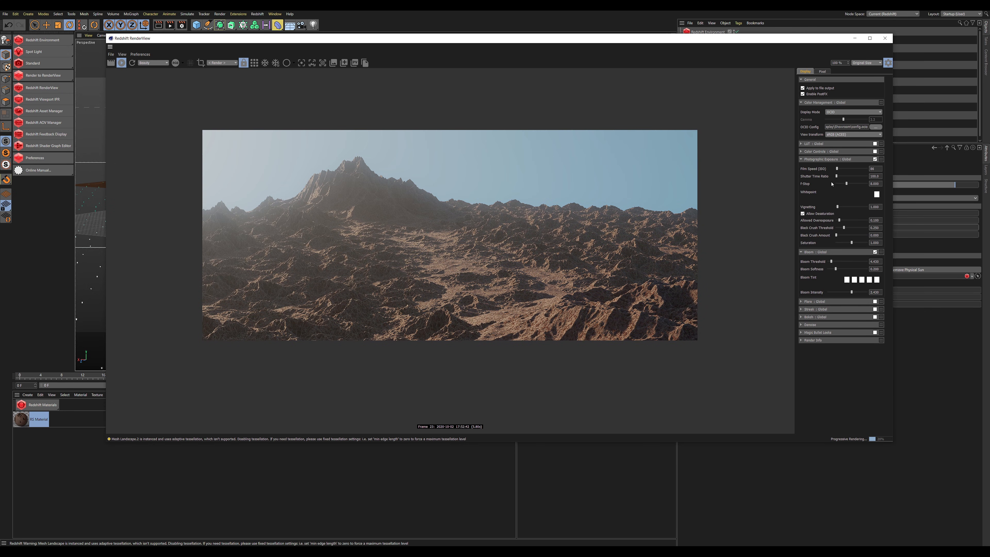
left_click_drag(840, 221, 831, 223)
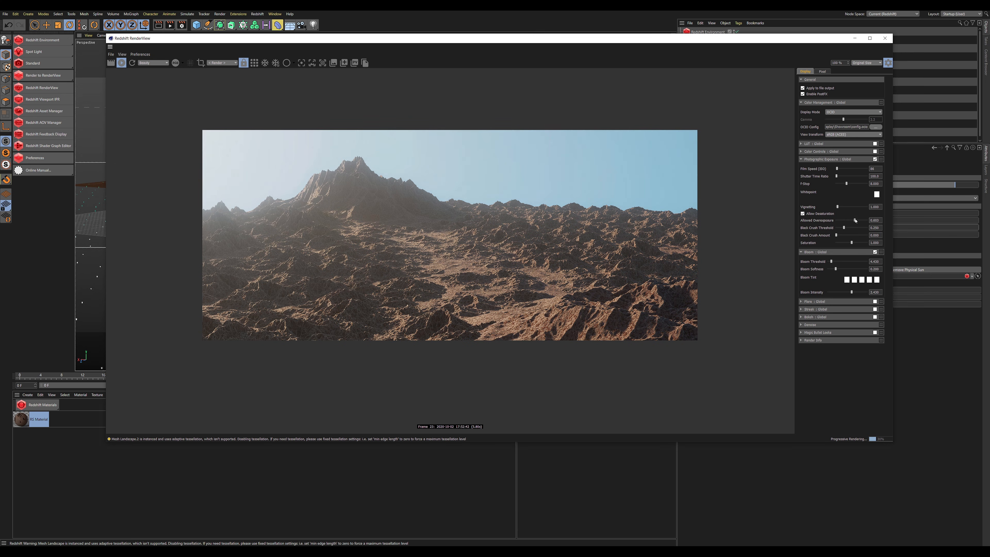
left_click(802, 213)
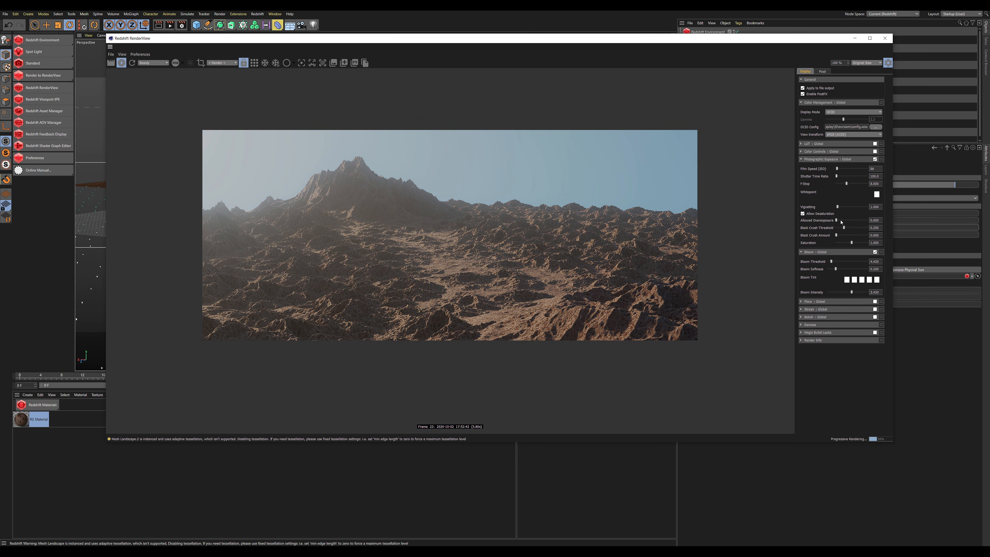
left_click_drag(838, 170, 836, 172)
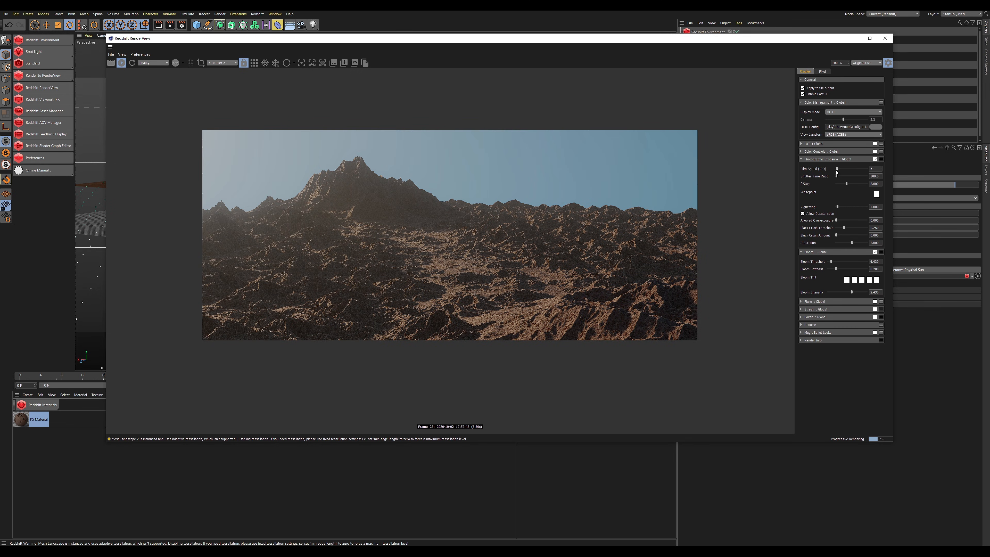
Step: Enable the render's Color Controls and save the project as montainrange2
scroll(409, 300, "up", 1)
scroll(410, 300, "down", 1)
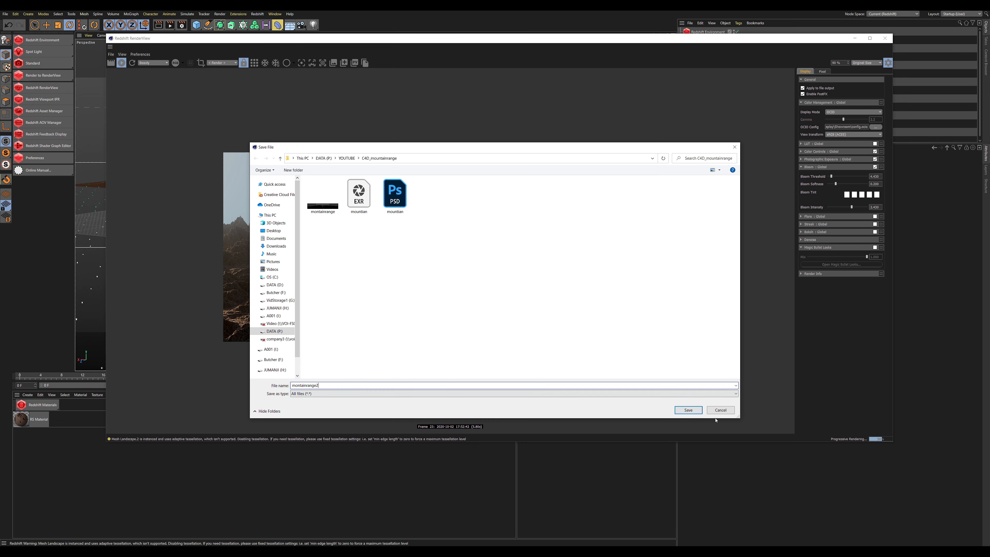
left_click(697, 410)
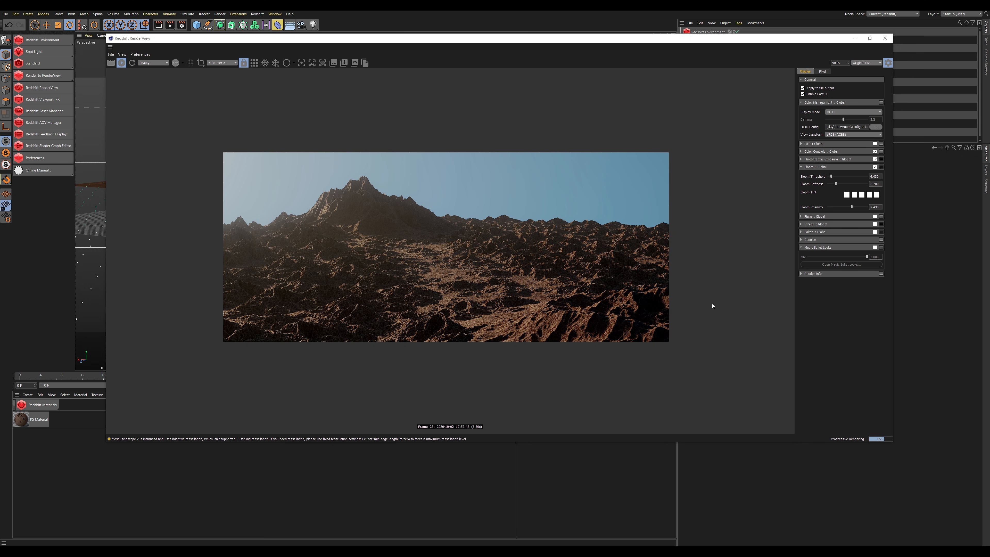
Step: Enable Magic Bullet Looks, open its editor and add a Gradient matte tool tinted a muted reddish brown
left_click(875, 247)
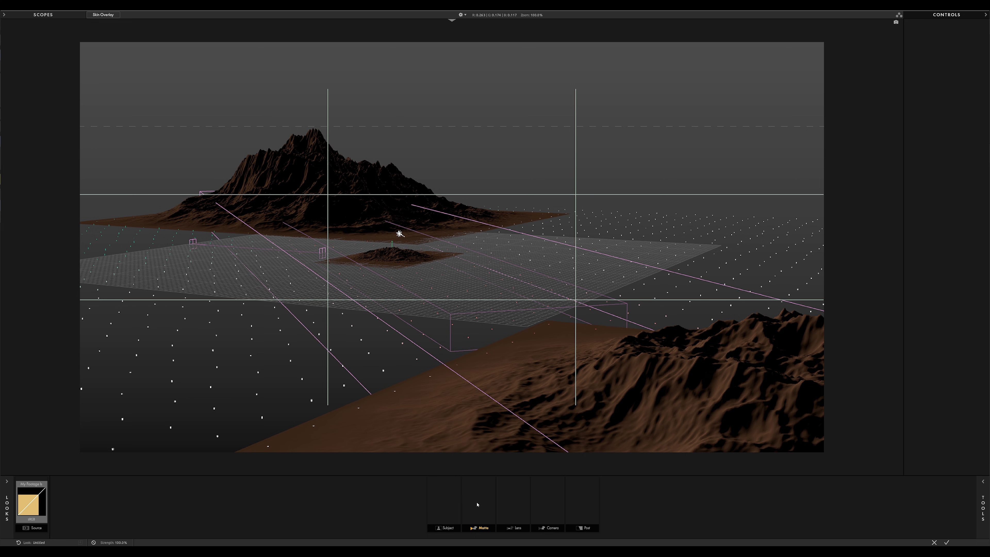
left_click(983, 481)
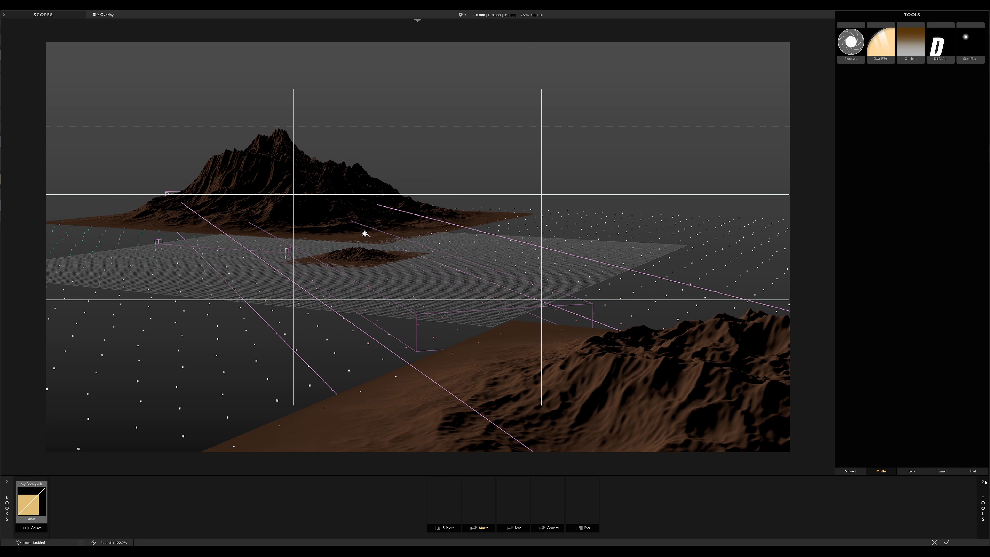
left_click_drag(913, 43, 138, 179)
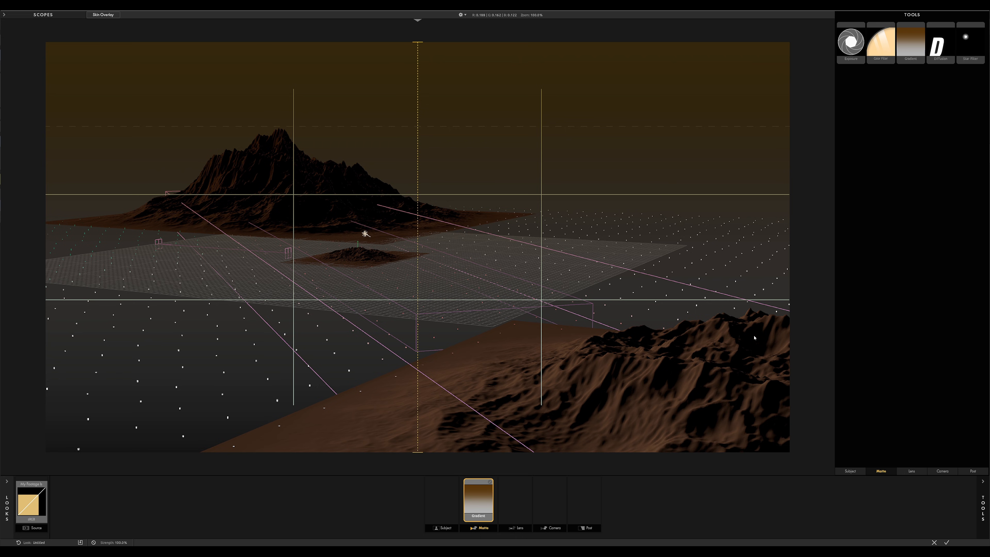
left_click(984, 489)
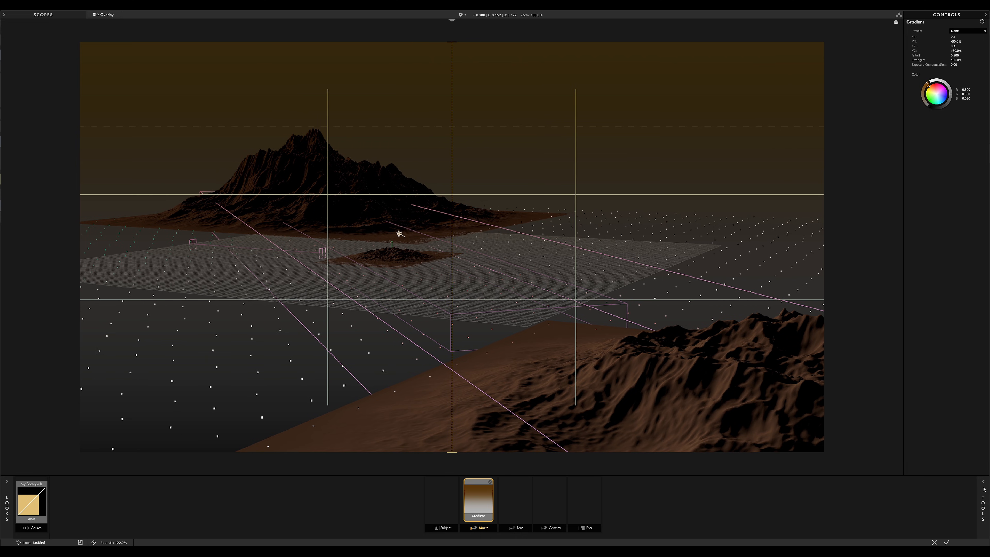
left_click_drag(930, 94, 933, 86)
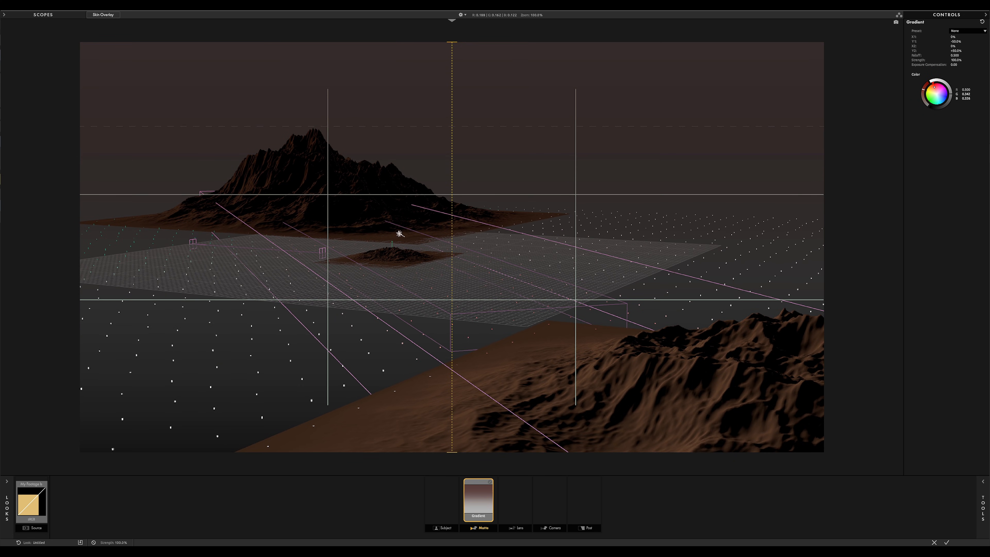
Step: Add Film Negative to the look's Camera stage, and Pop and Film Print to its Post stage
left_click(988, 485)
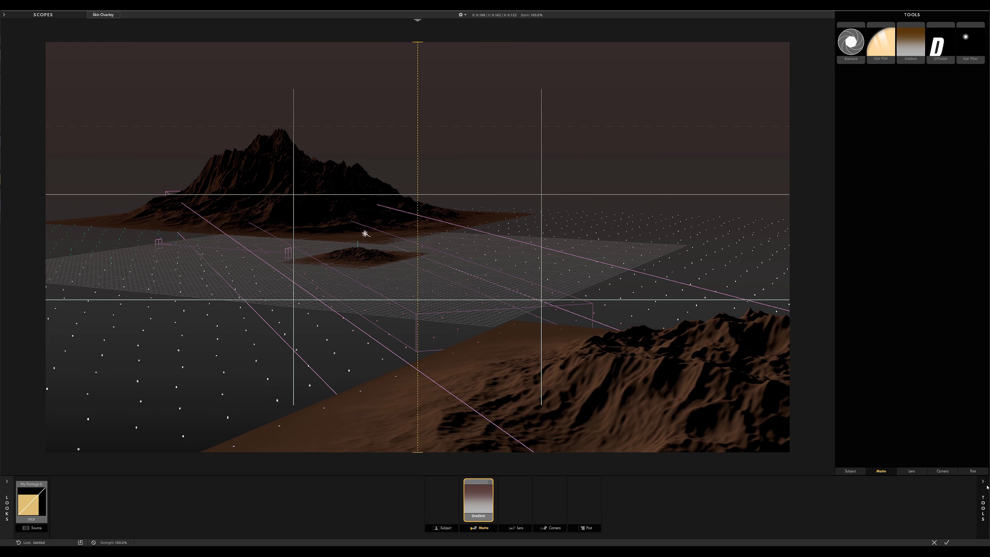
left_click(942, 470)
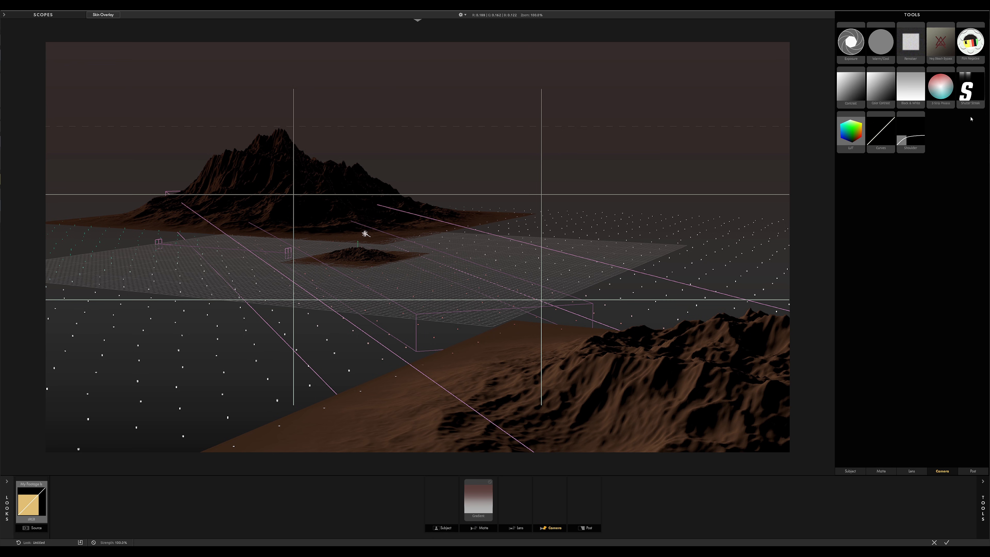
left_click_drag(967, 35, 605, 190)
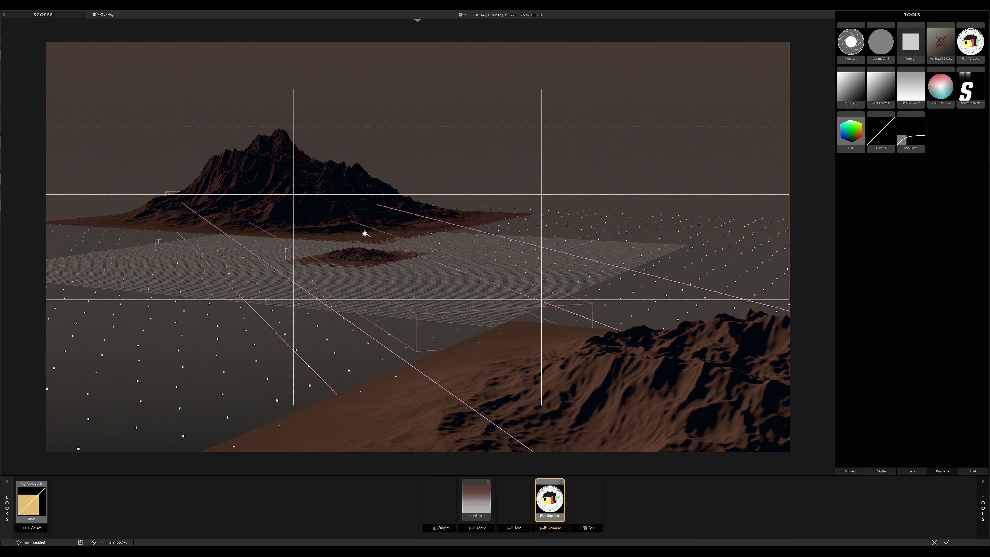
left_click(973, 471)
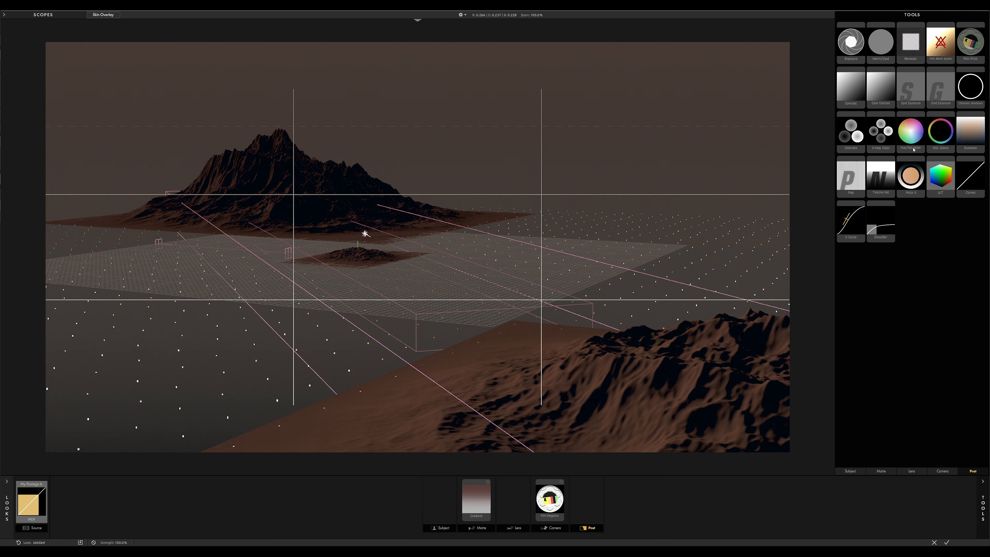
left_click_drag(858, 187, 600, 363)
left_click_drag(963, 51, 556, 345)
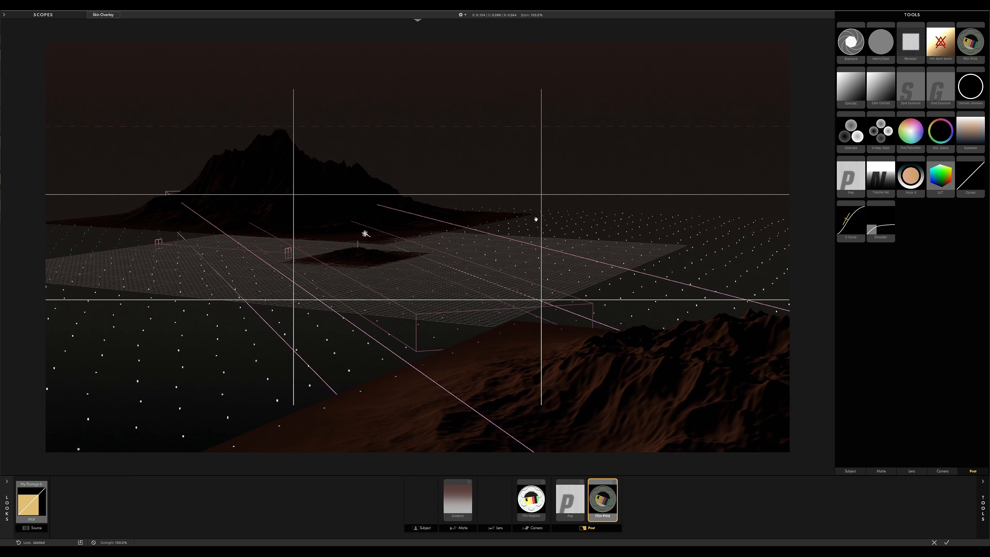
Step: Raise the exposure of the Film Print tool and apply the finished look to the render
left_click(599, 489)
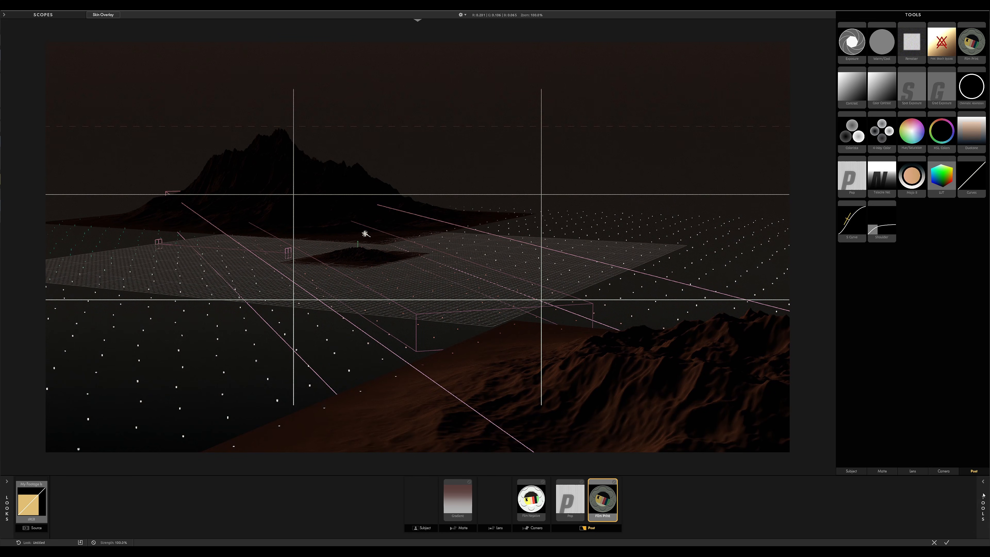
left_click(983, 500)
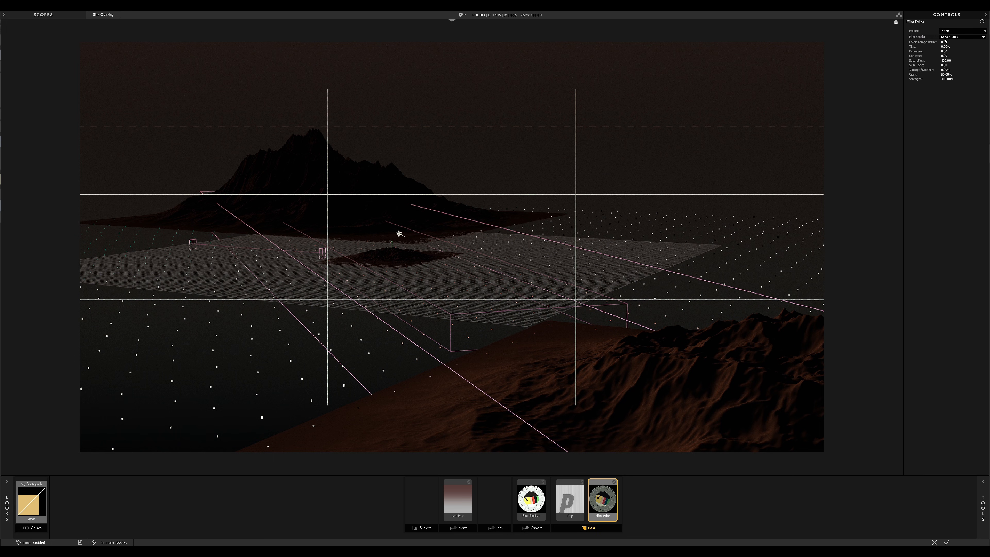
mouse_move(945, 51)
left_mouse_down()
mouse_move(970, 50)
mouse_move(957, 50)
left_mouse_up()
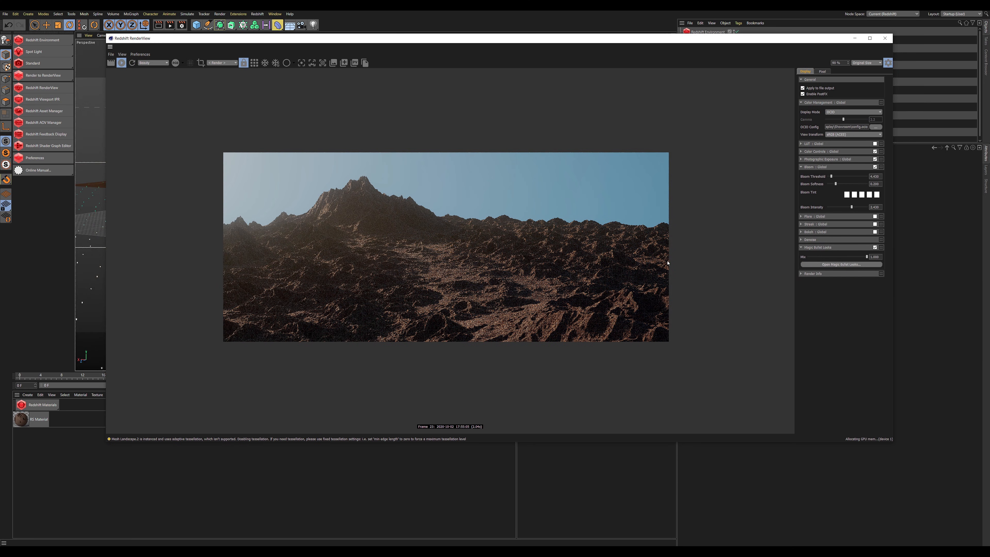
Step: Reduce the Magic Bullet Looks mix to about 0.48 and inspect the graded render up close
scroll(402, 236, "up", 3)
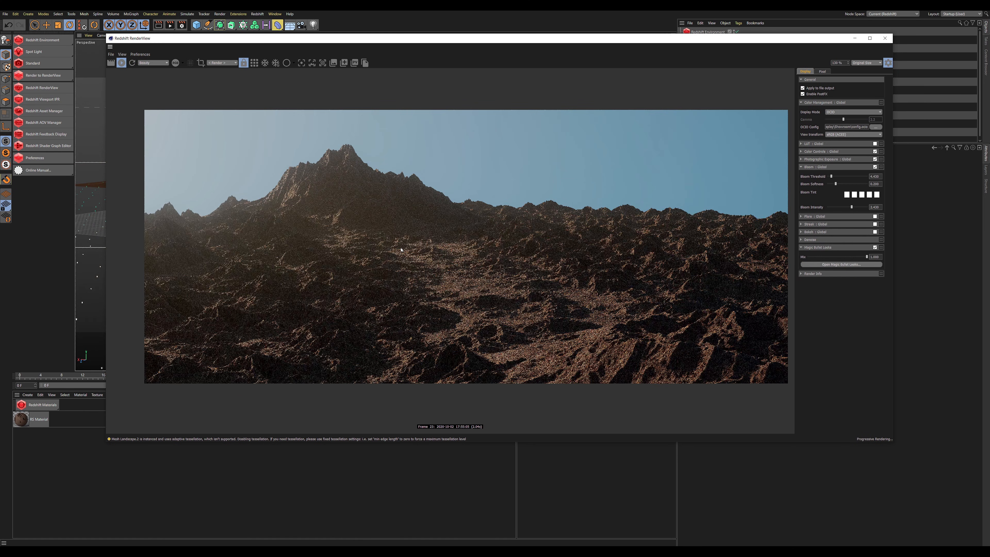
scroll(401, 250, "down", 2)
scroll(401, 250, "down", 1)
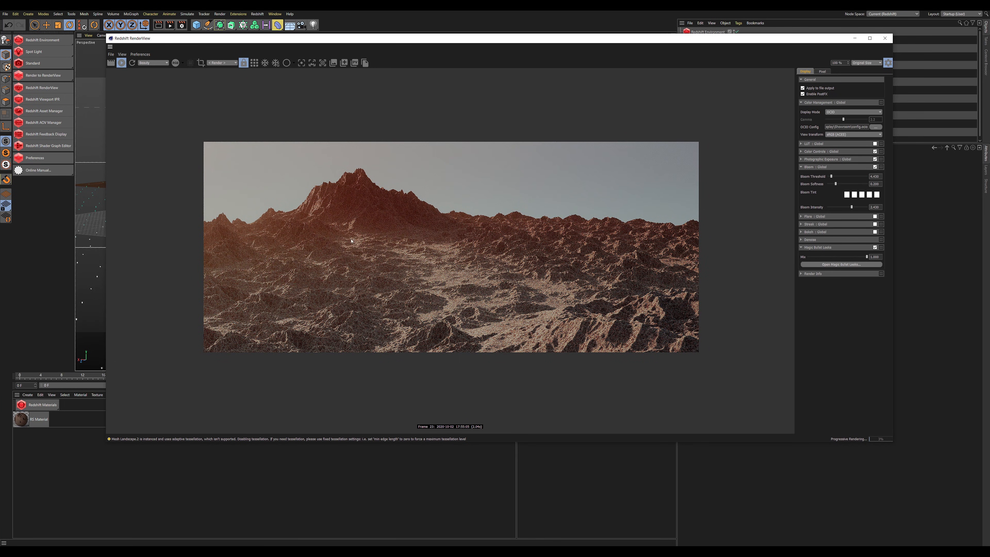
scroll(357, 232, "up", 1)
scroll(357, 232, "up", 2)
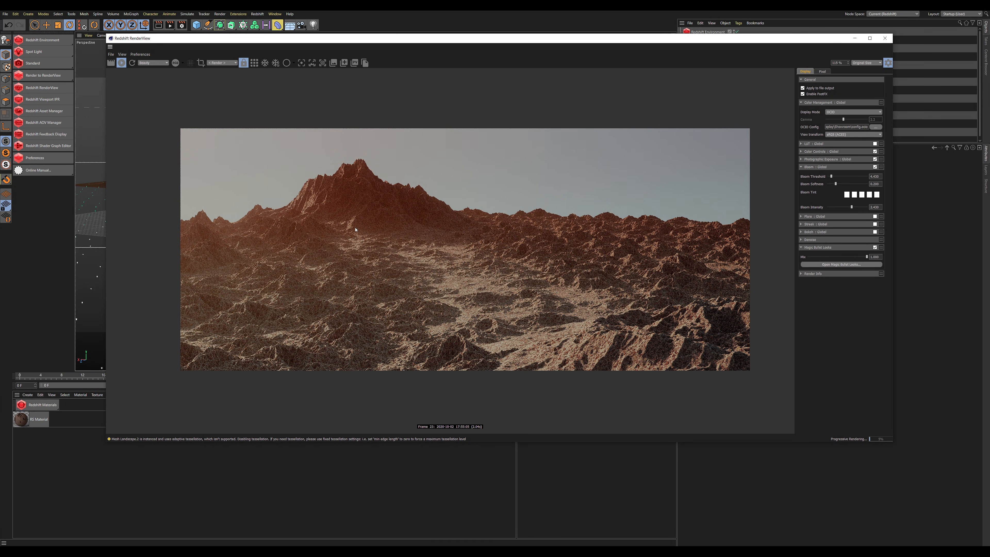
left_click_drag(851, 258, 837, 260)
scroll(414, 256, "down", 2)
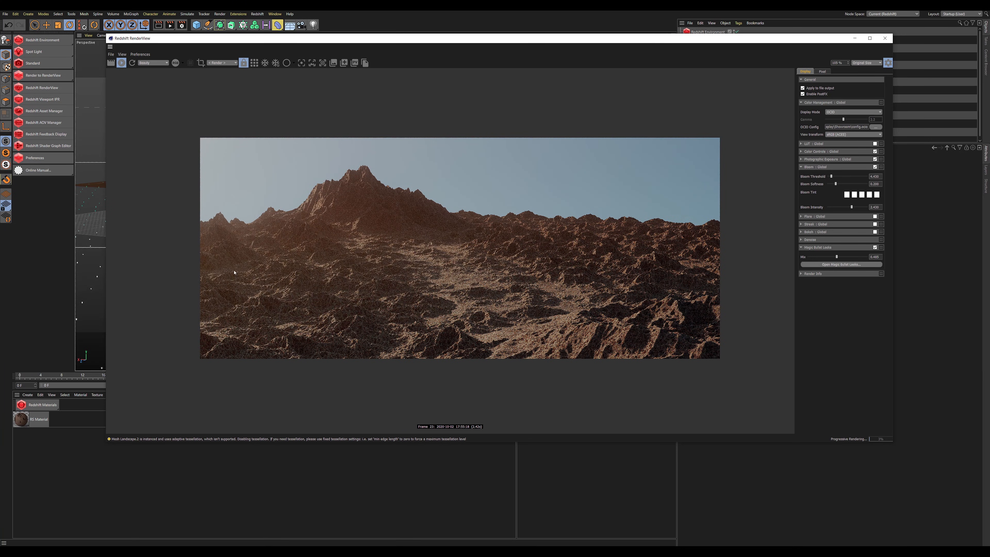
scroll(340, 251, "up", 2)
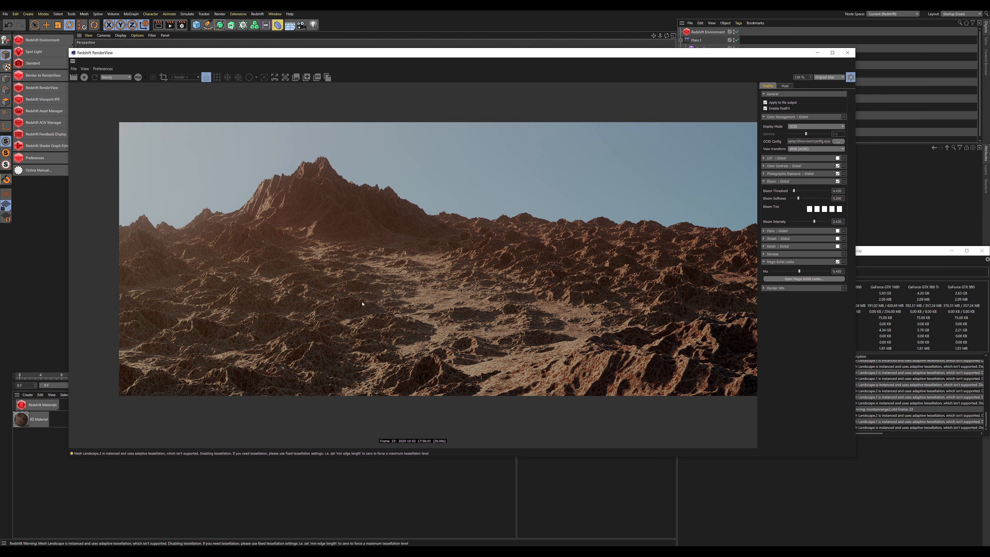
scroll(548, 265, "down", 2)
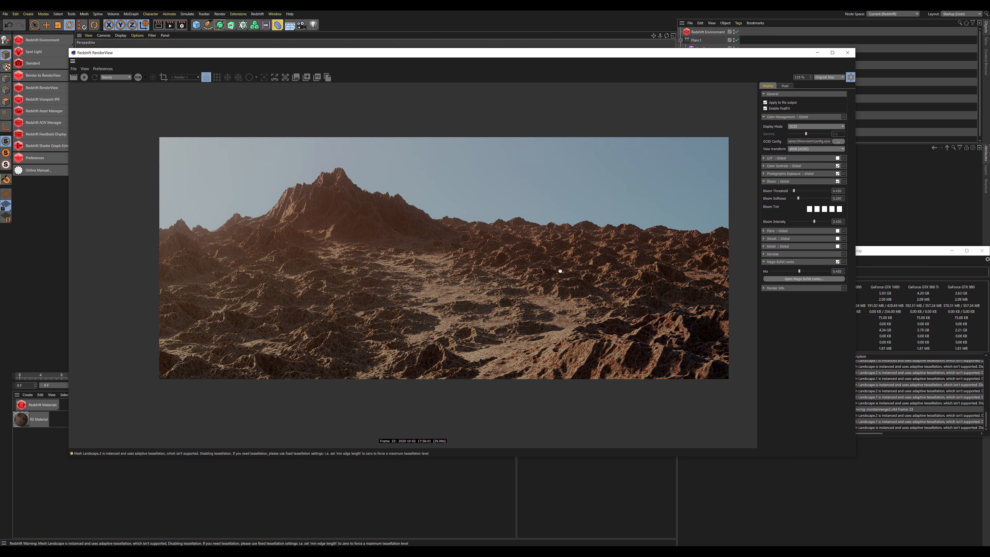